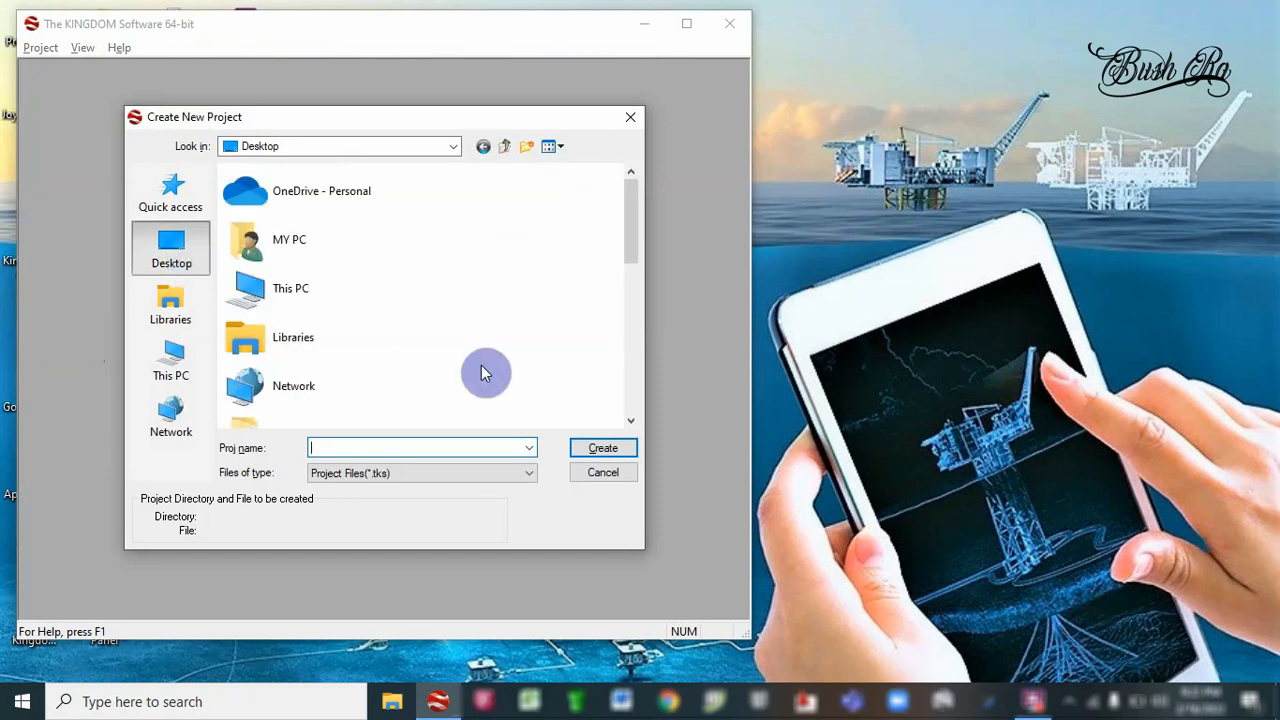
Create a new folder named project 3 on the Desktop from within the project creation dialog
right_click(468, 300)
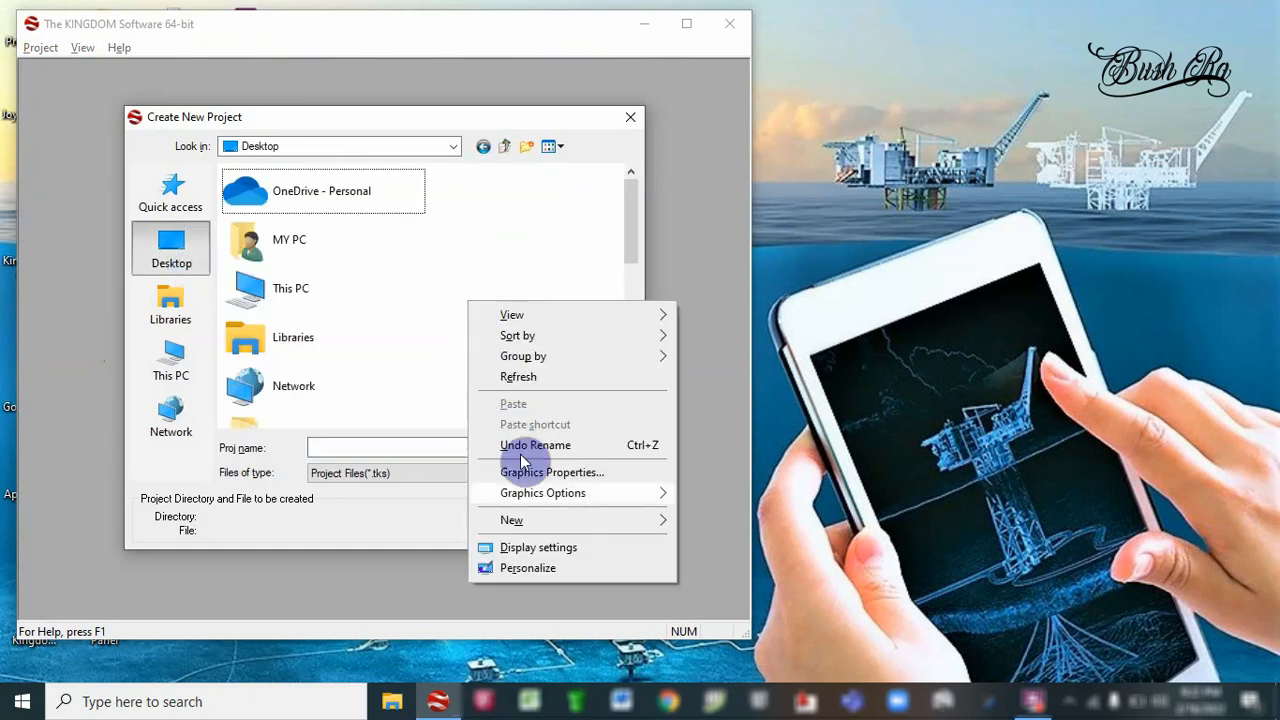
mouse_move(547, 530)
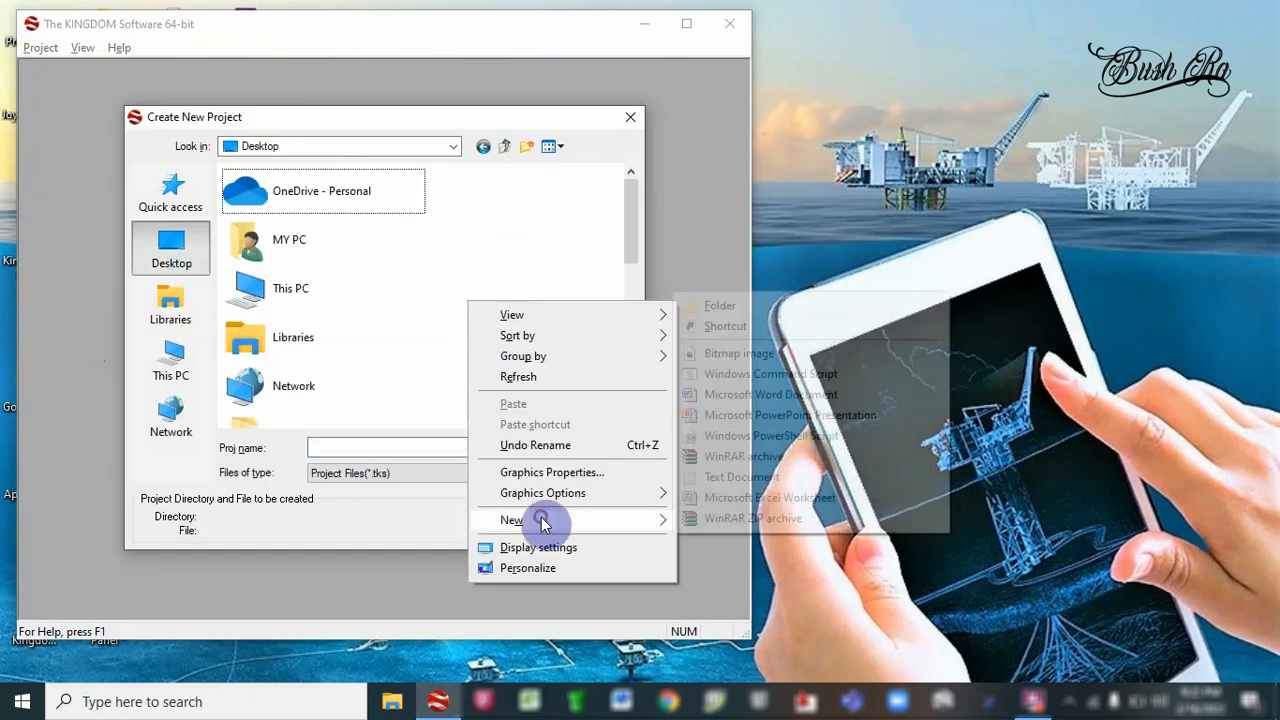
left_click(699, 309)
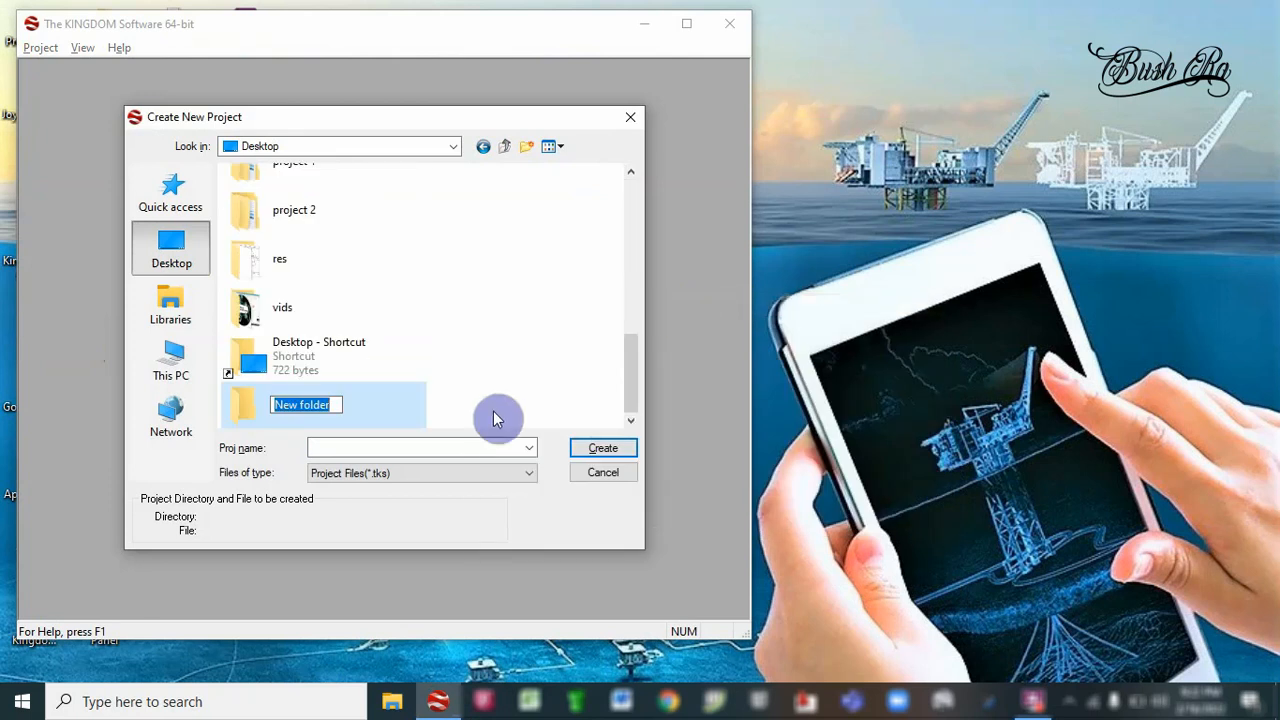
type("p")
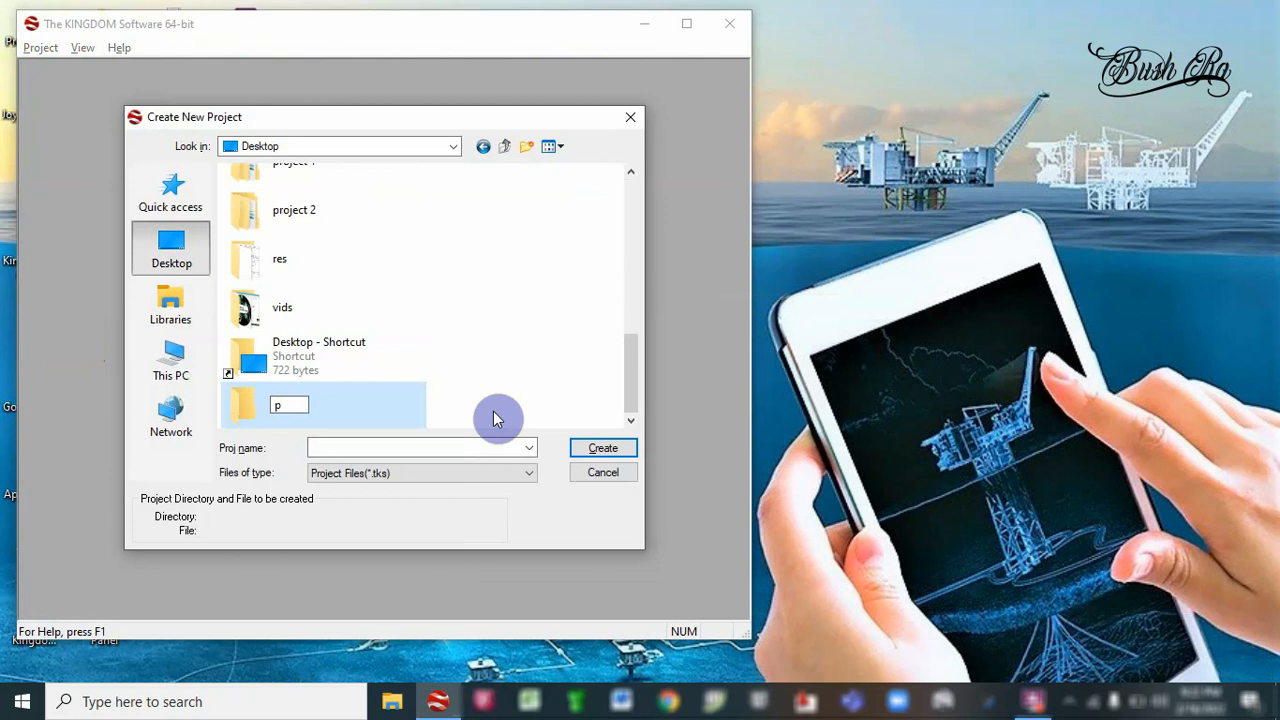
type("roject 3")
left_click(512, 390)
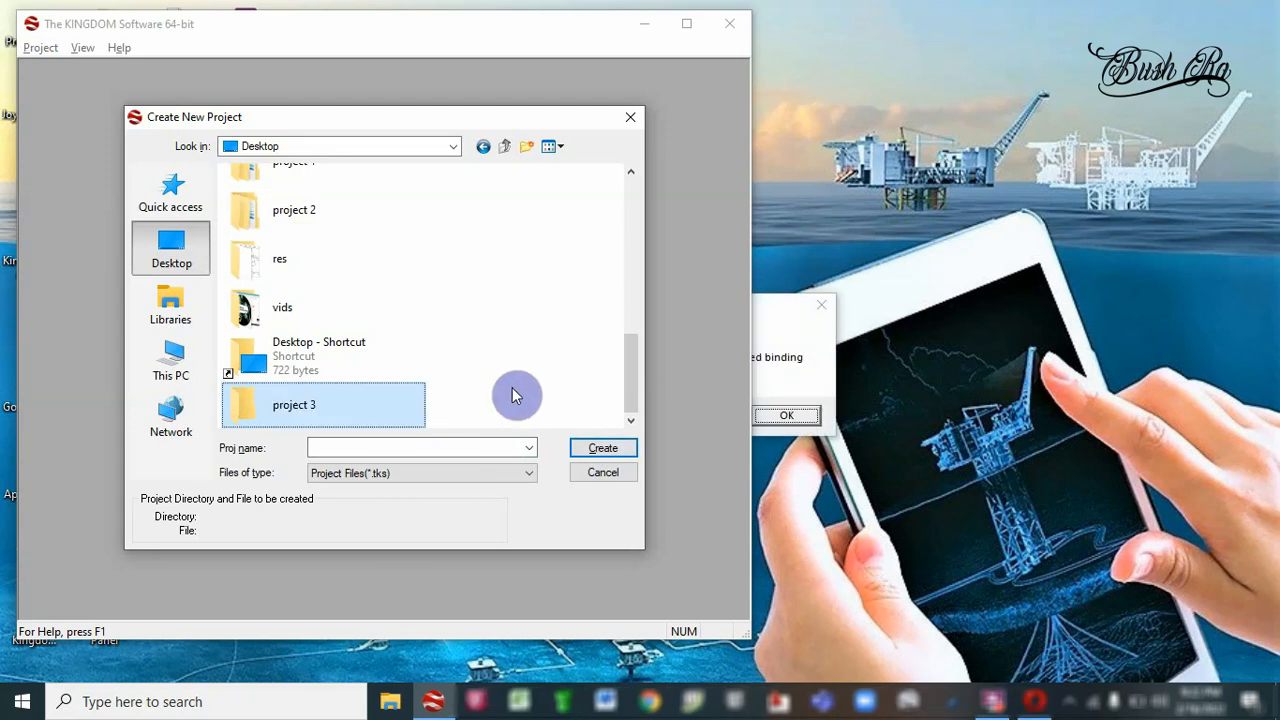
Create a new project named bm3 inside the project 3 folder
double_click(421, 392)
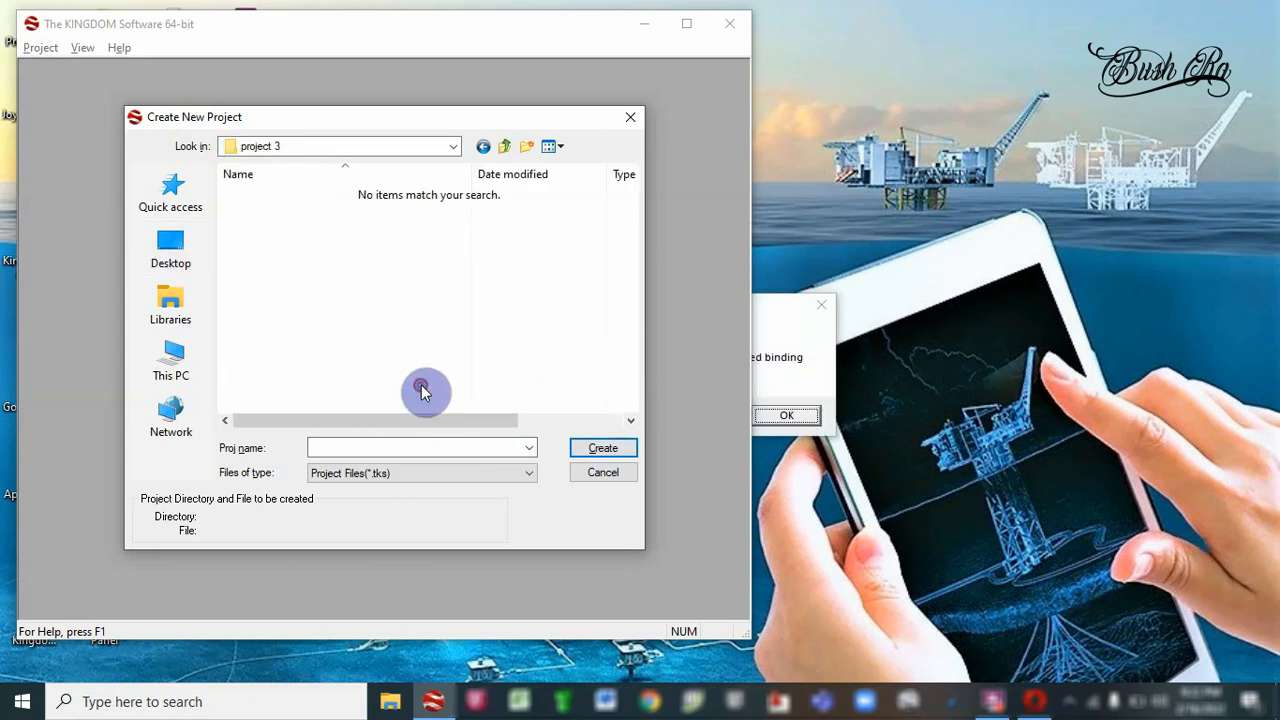
left_click(447, 447)
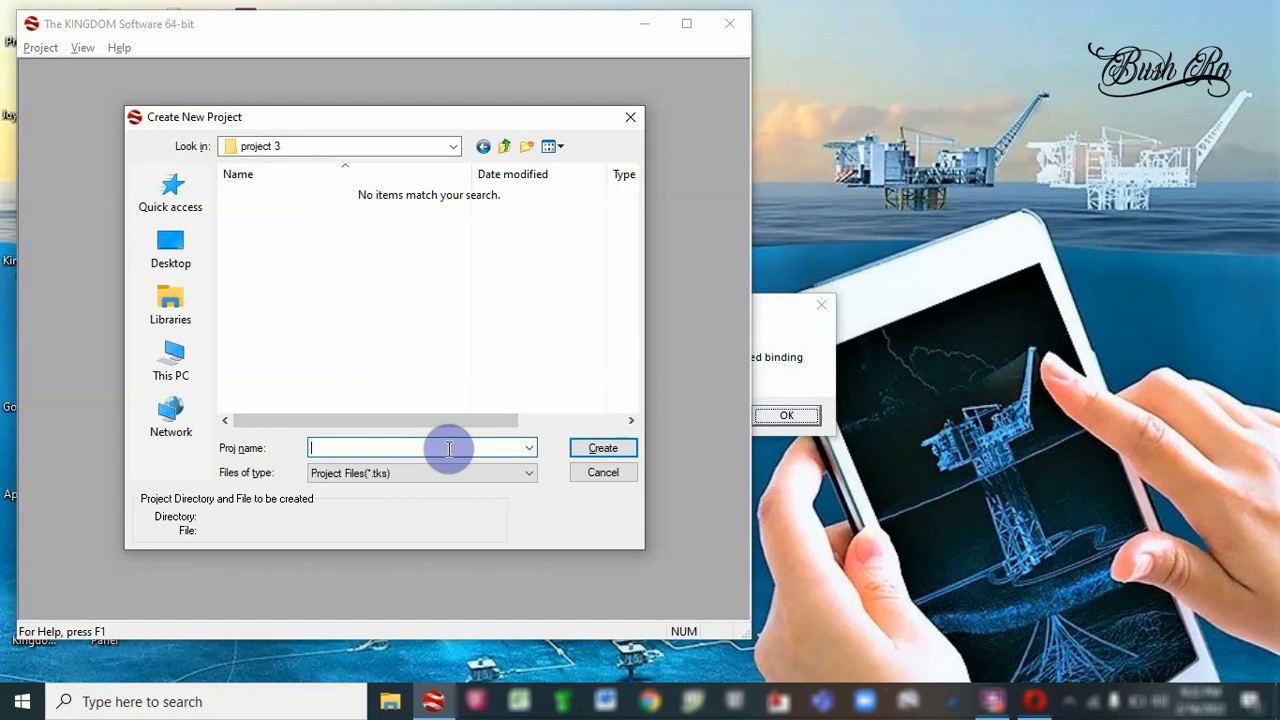
type("bm3")
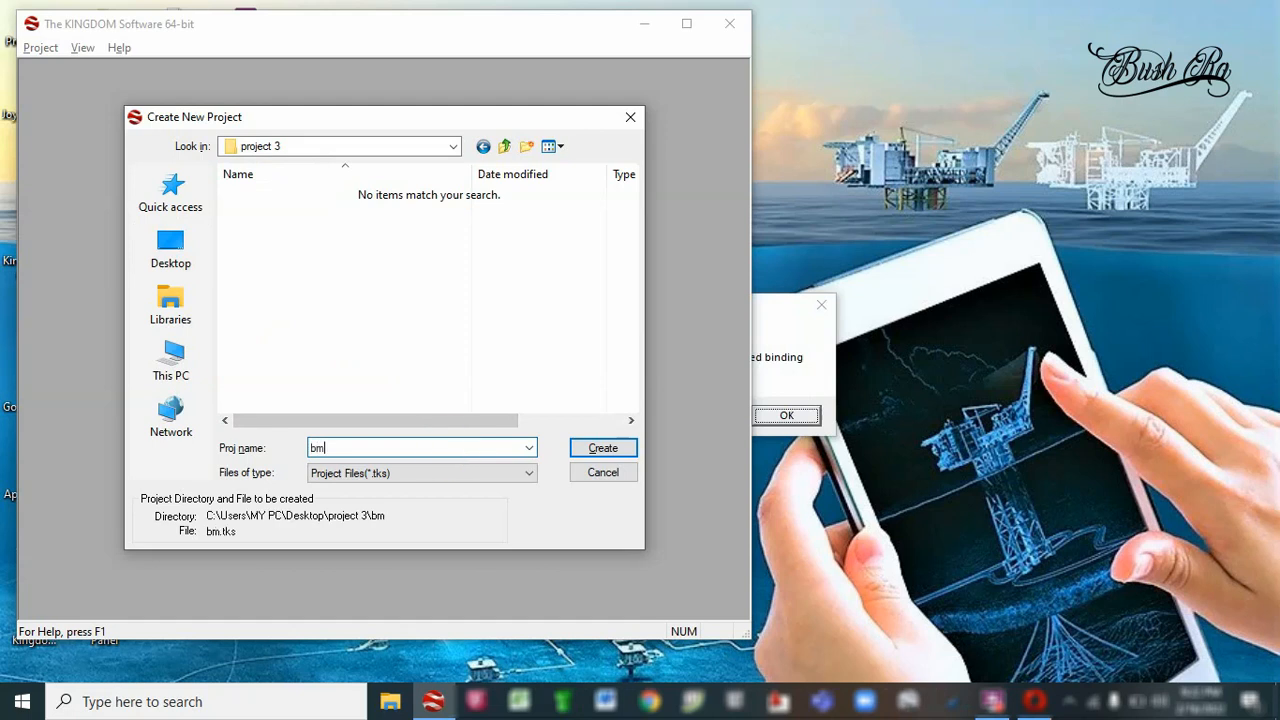
left_click(622, 449)
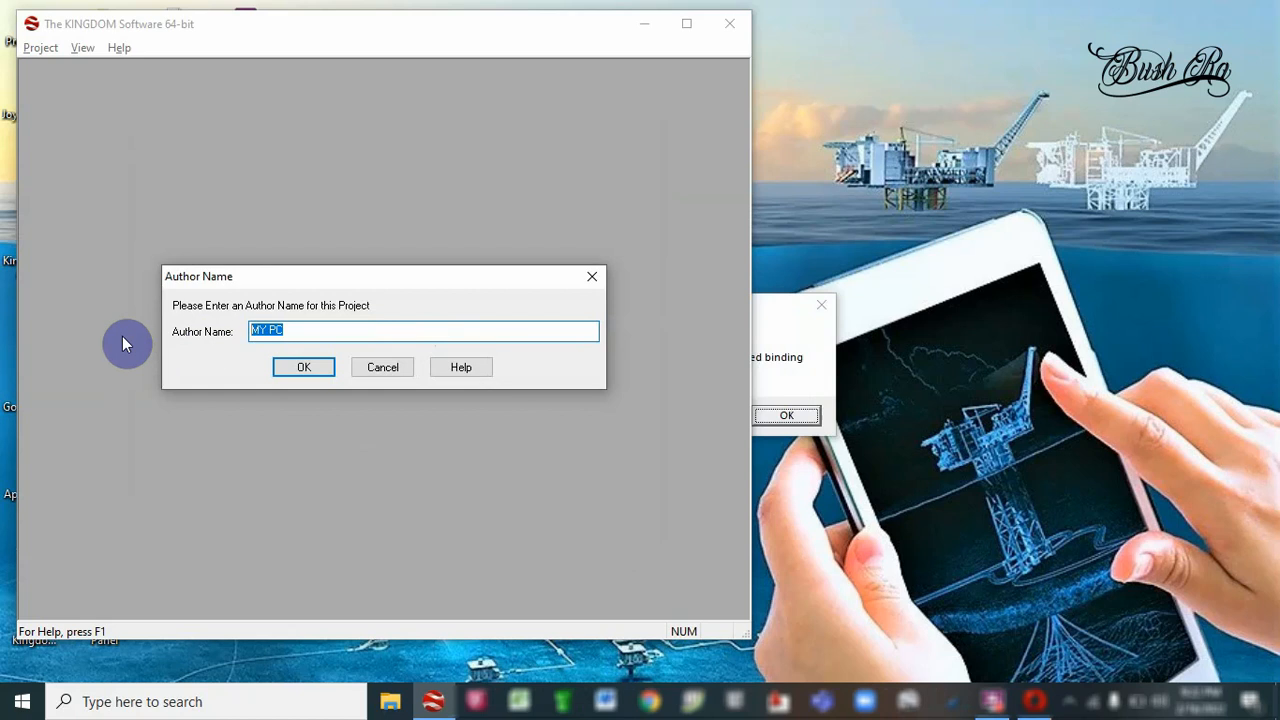
Enter the author's full name for the project and confirm it
type("BUSHH")
key("BackSpace")
type("RA MOHSIN")
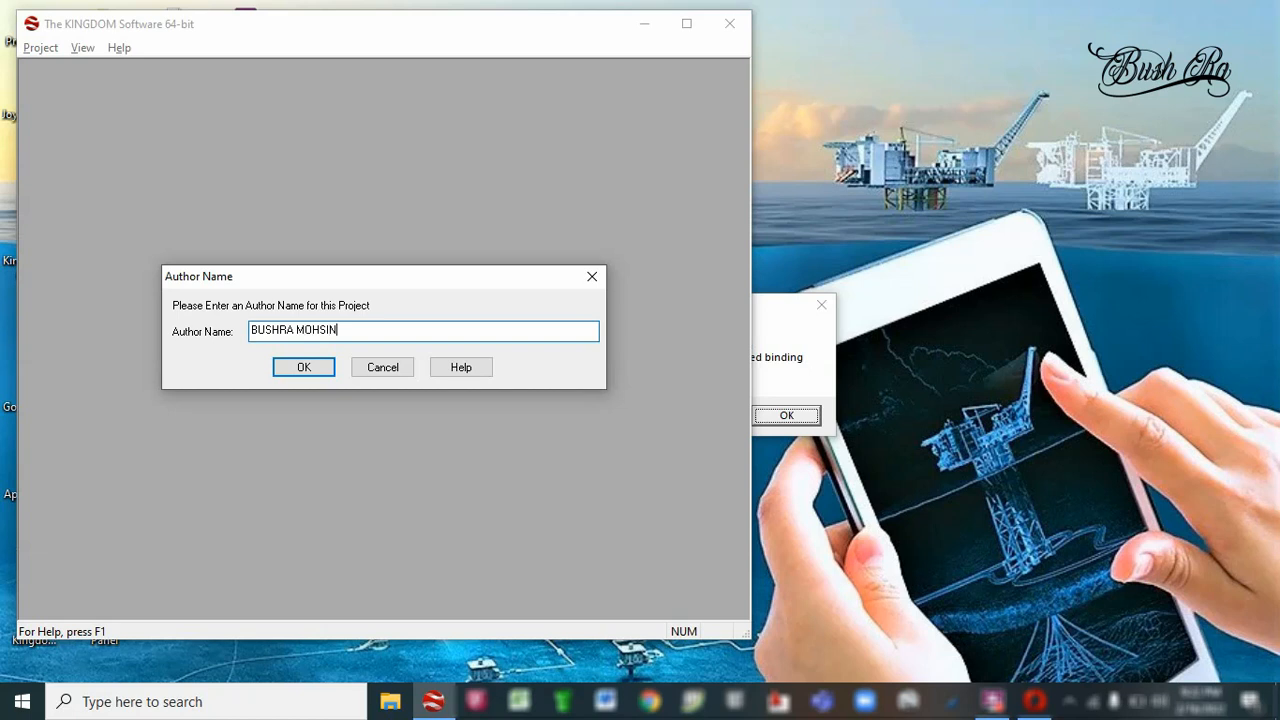
left_click(274, 362)
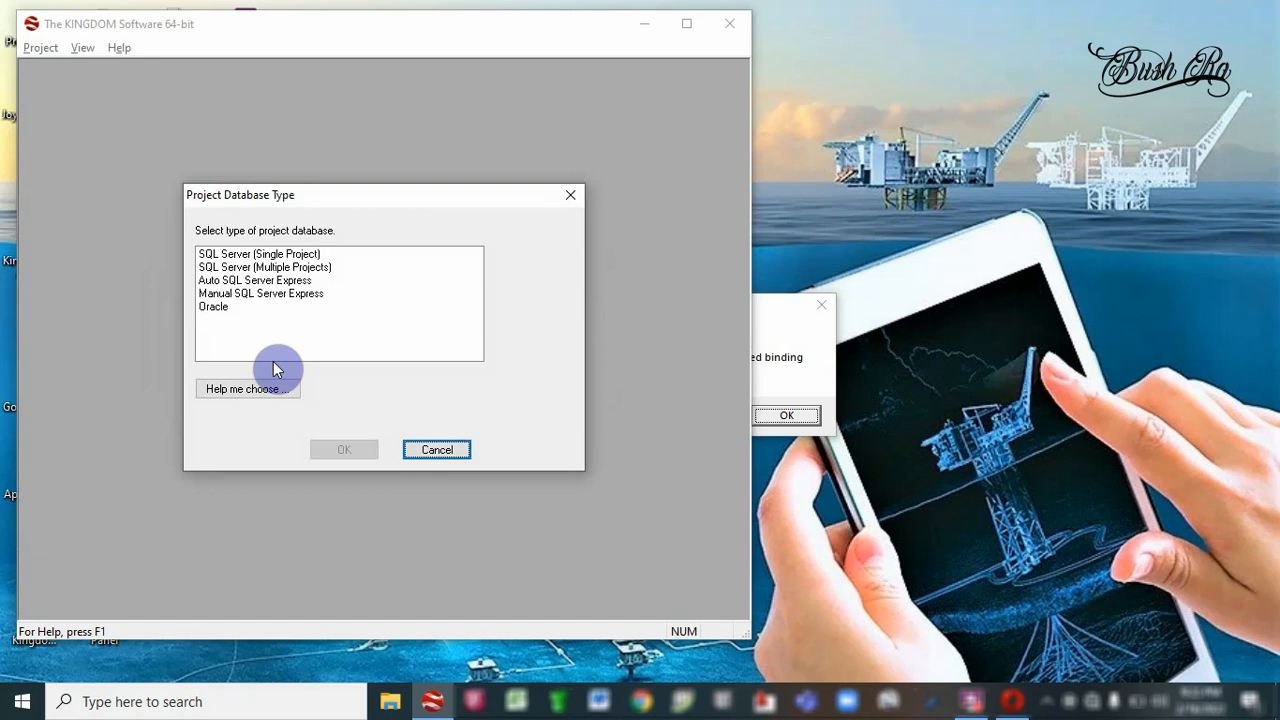
Choose Auto SQL Server Express as the project database type and dismiss the note about author preferences
left_click(247, 283)
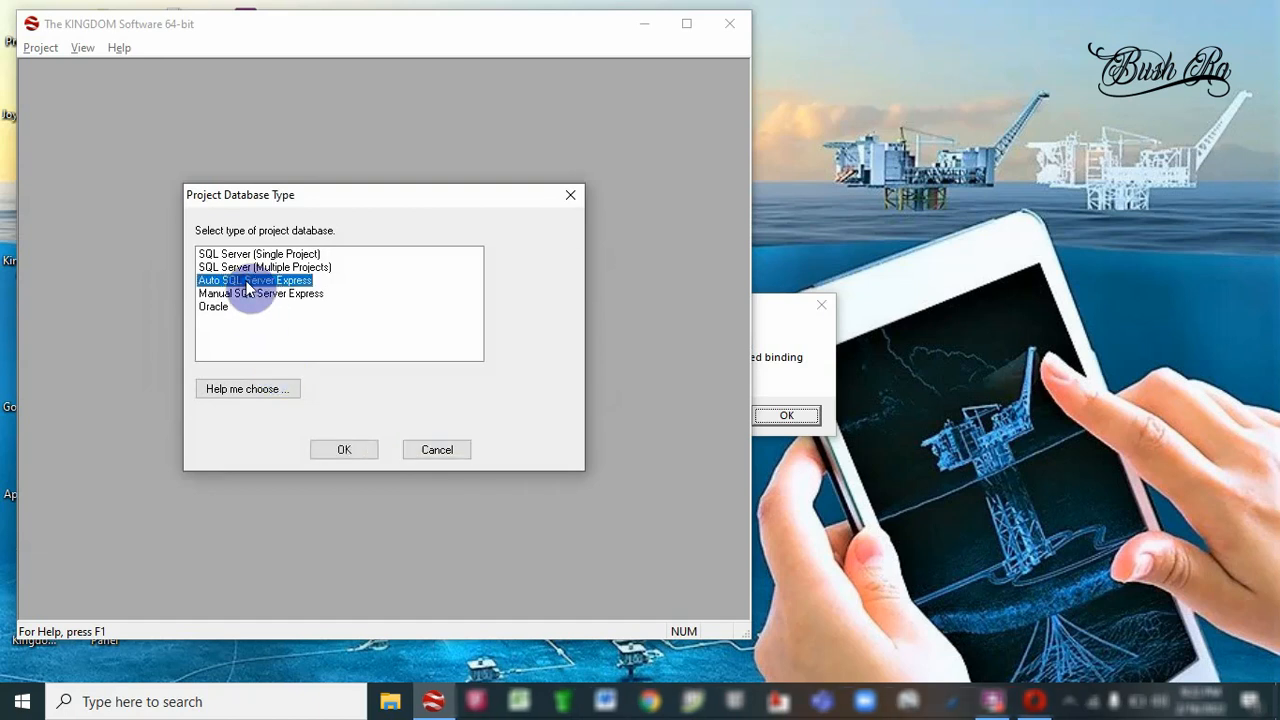
left_click(346, 449)
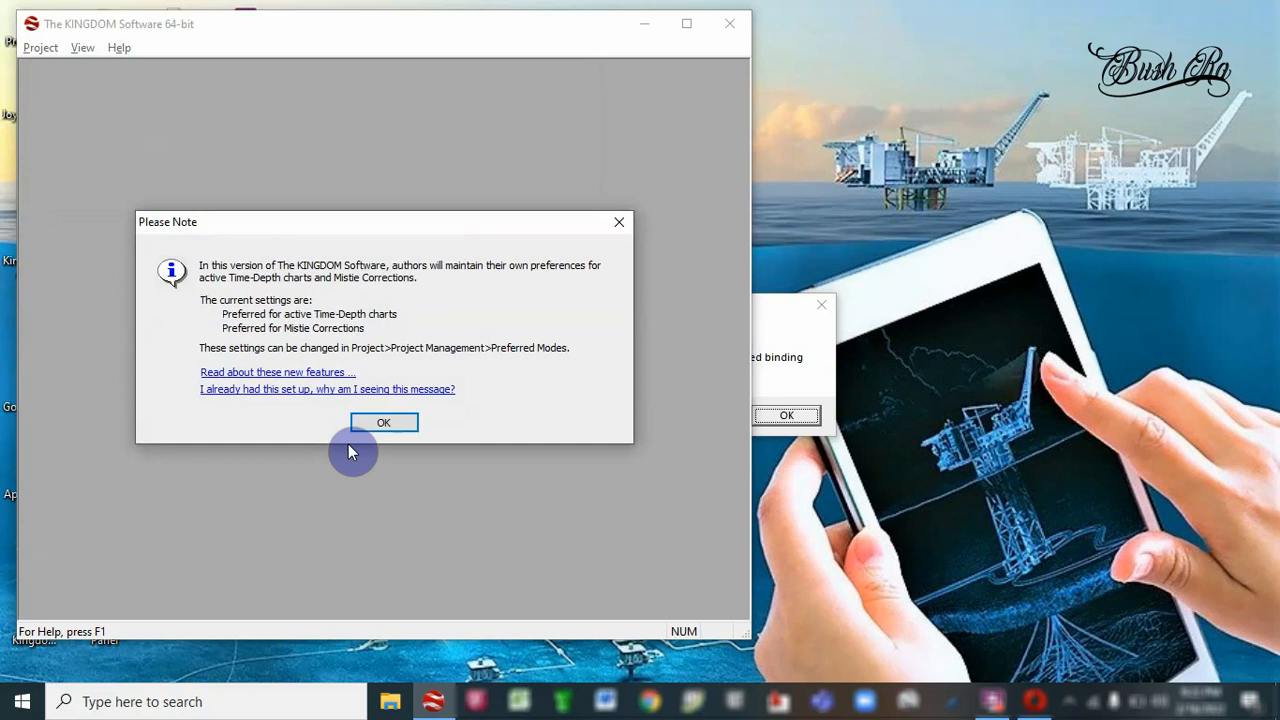
left_click(370, 427)
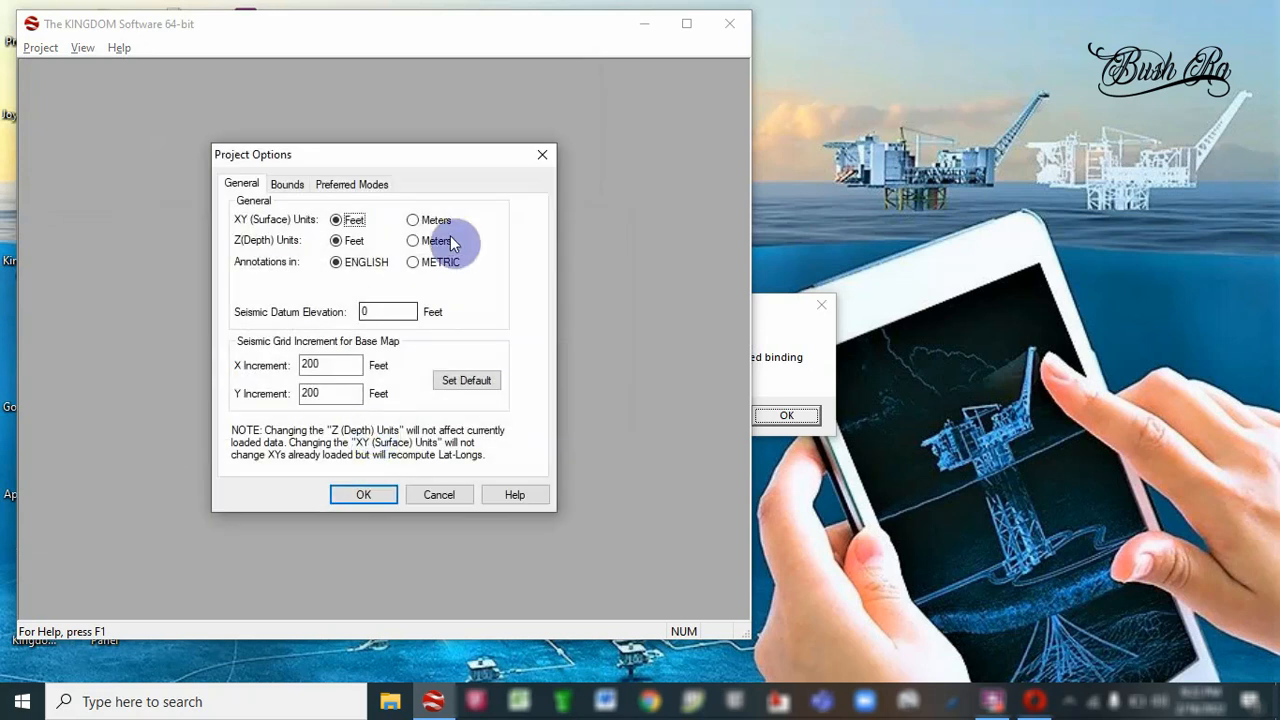
Set the XY surface and Z depth units to Meters and the annotations to METRIC
left_click(415, 220)
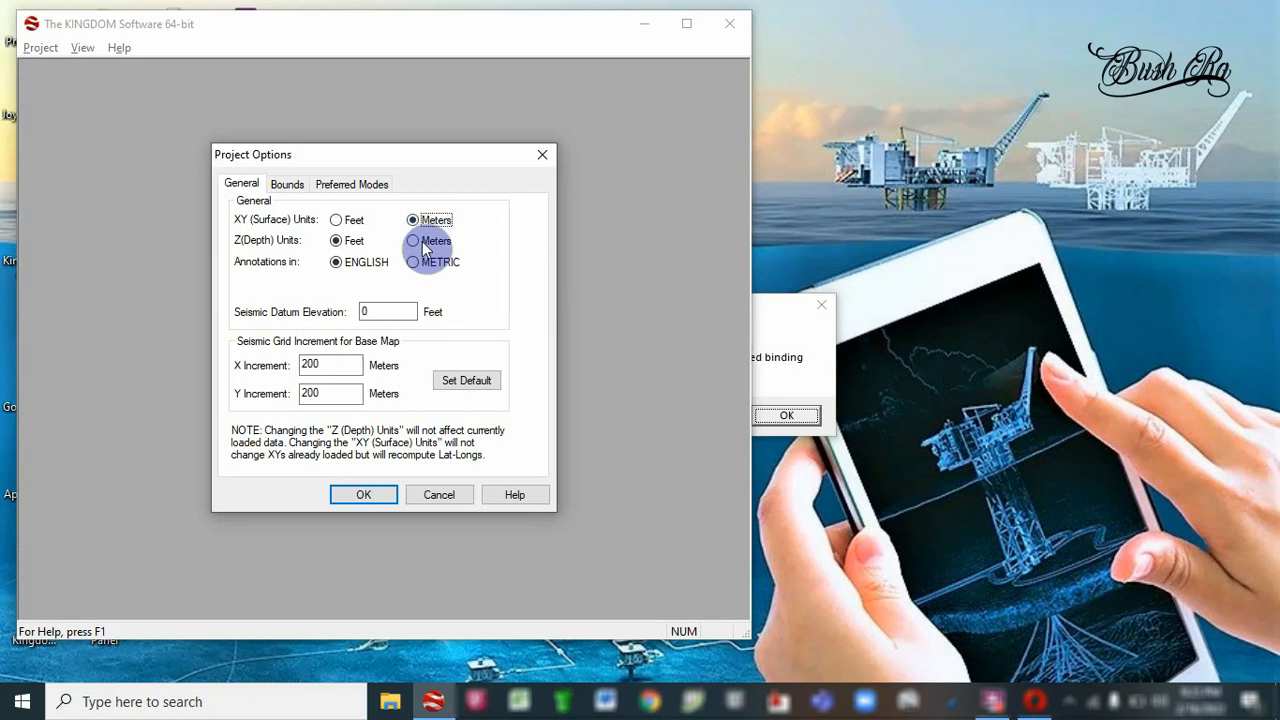
left_click(415, 241)
left_click(426, 265)
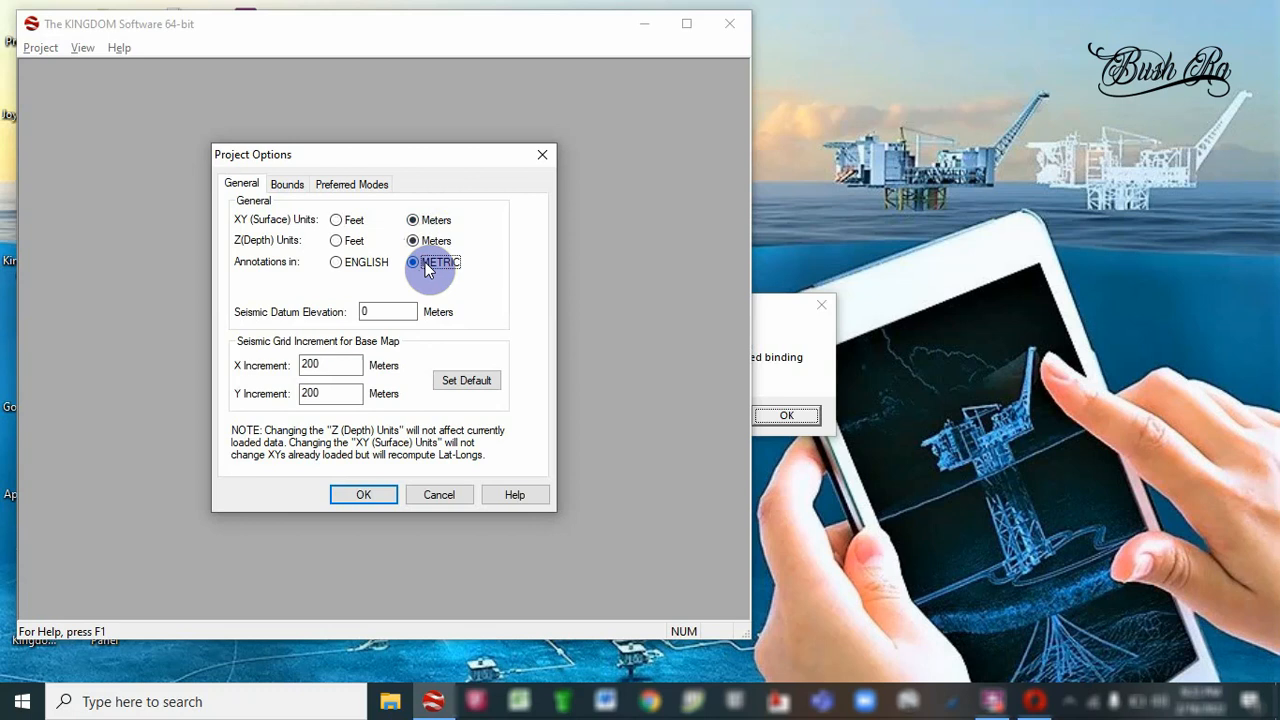
Set the seismic datum elevation to 400 meters, then apply the project options and accept the map unit change
double_click(370, 313)
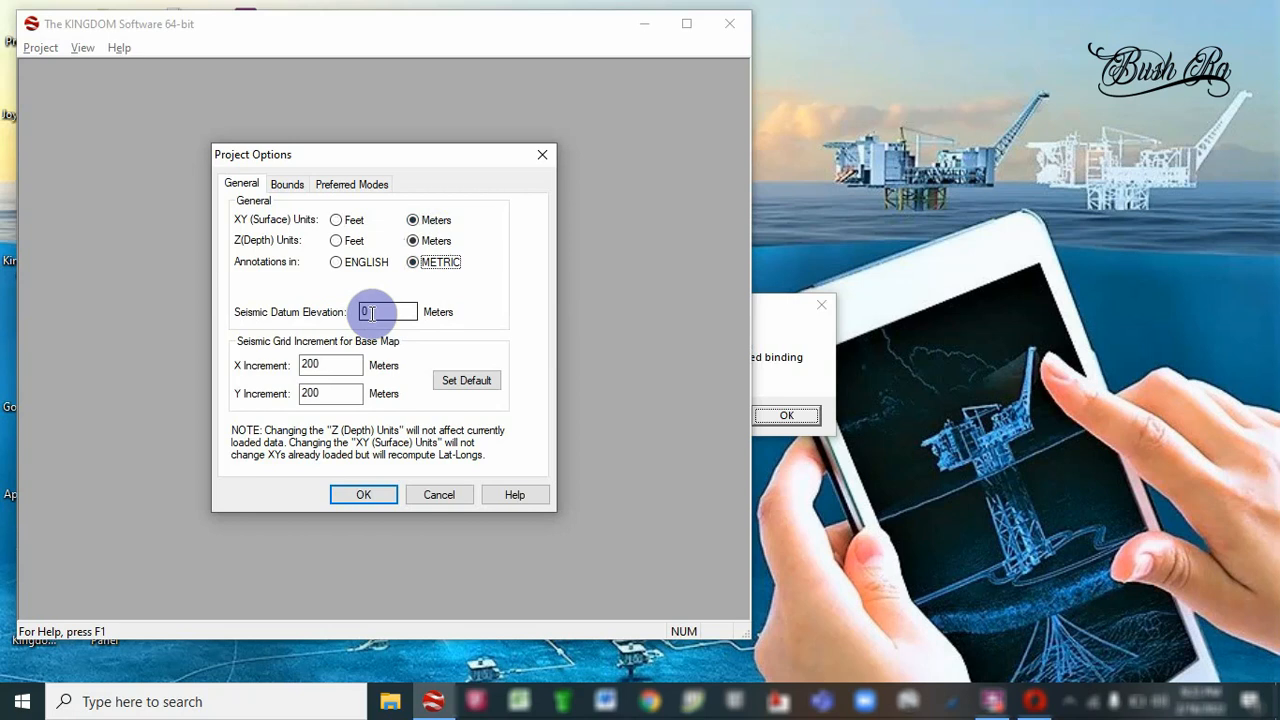
double_click(370, 313)
type("400")
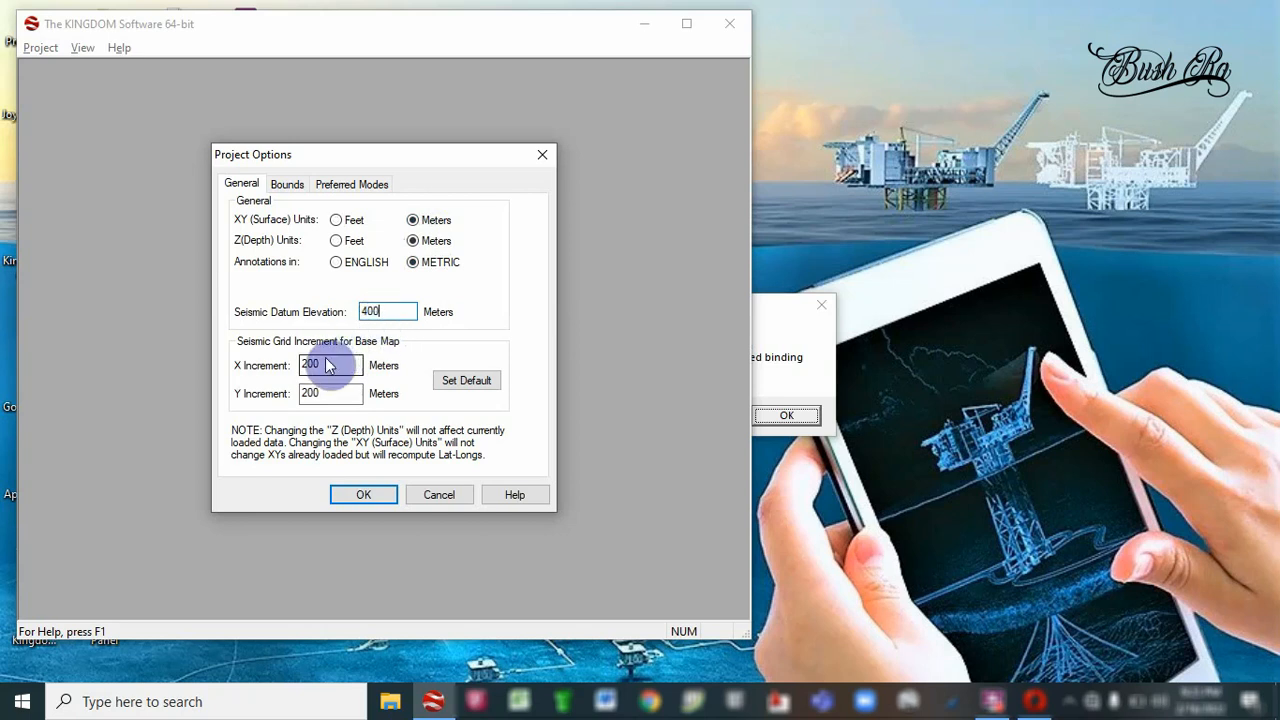
left_click(363, 494)
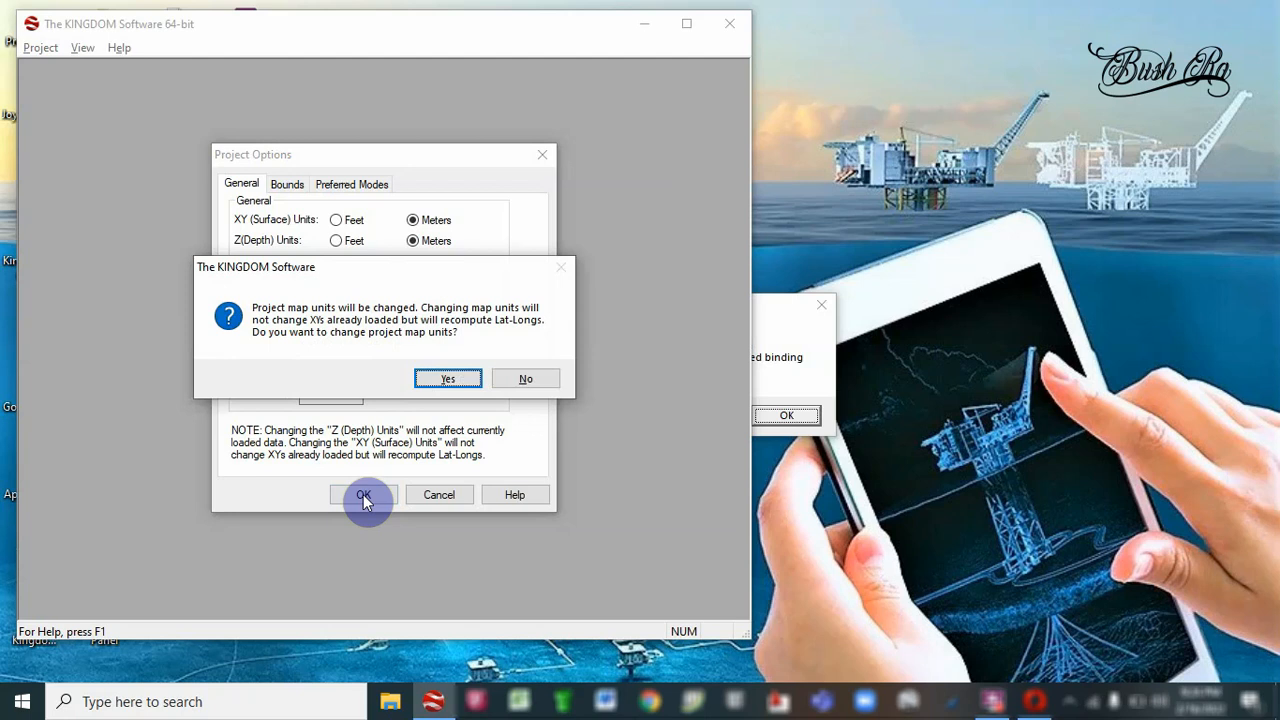
left_click(455, 377)
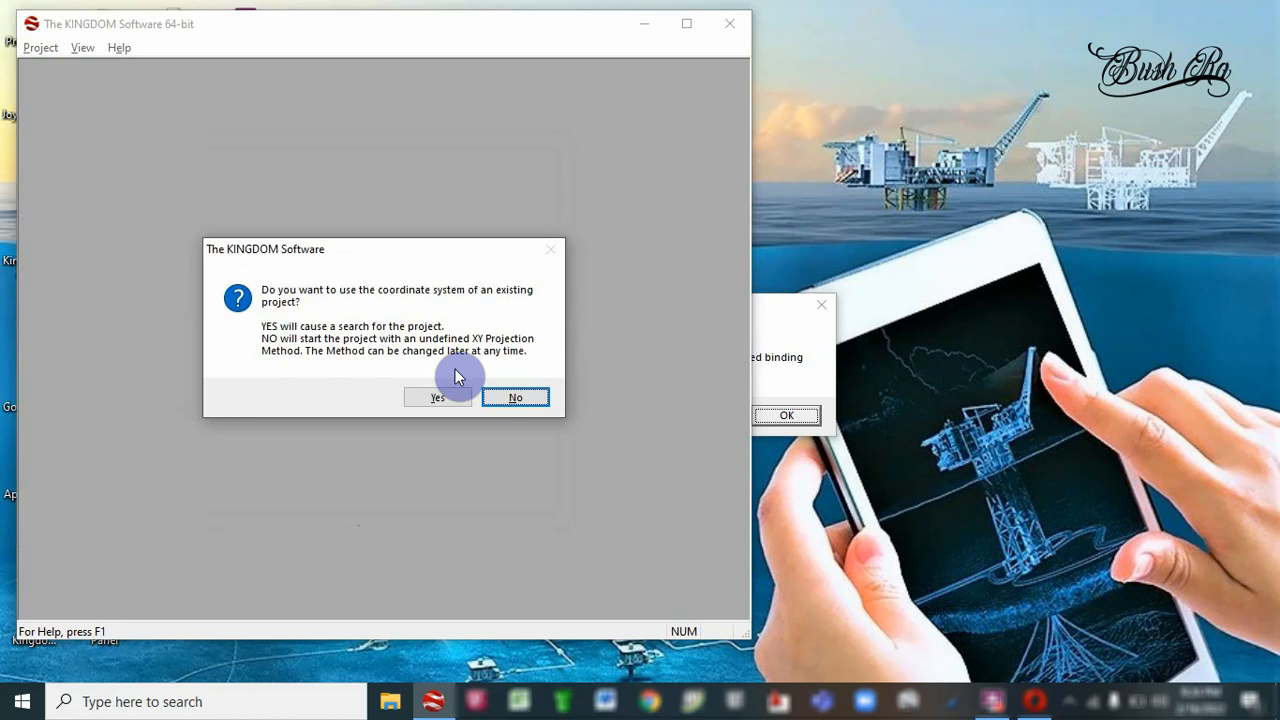
Decline using an existing project's coordinate system and maximize the program and Base Map windows
left_click(498, 400)
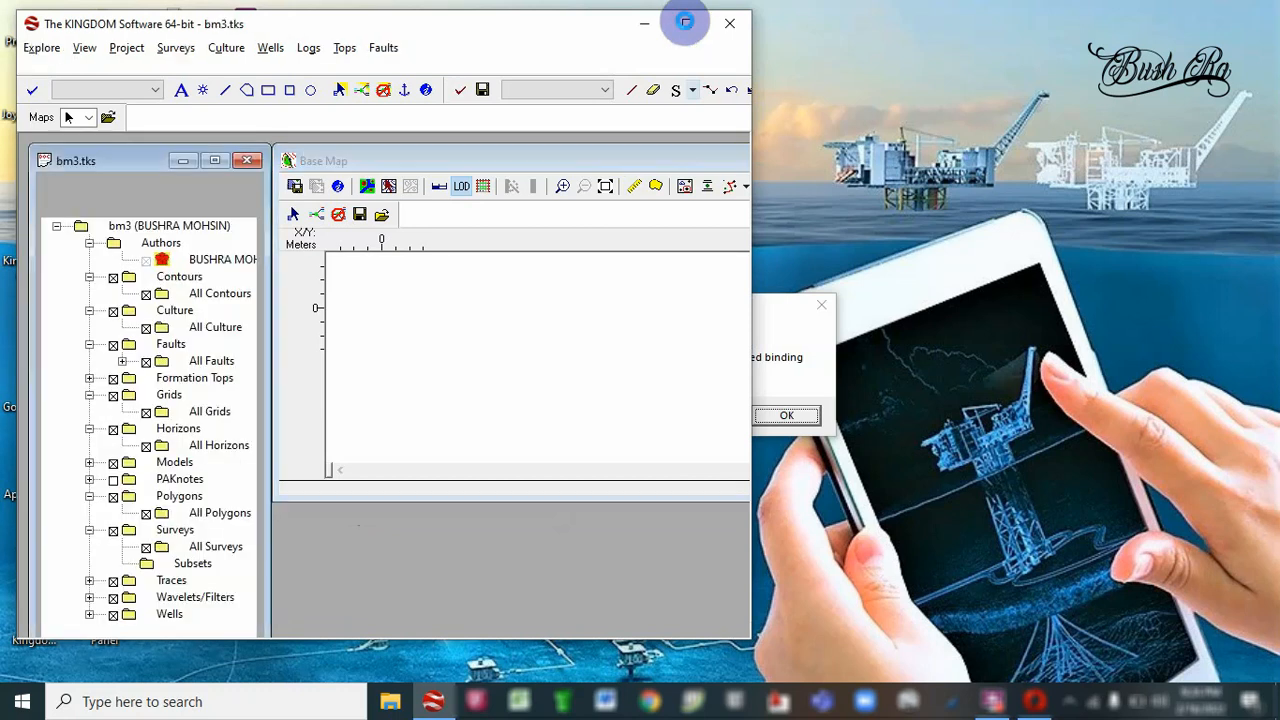
left_click(686, 24)
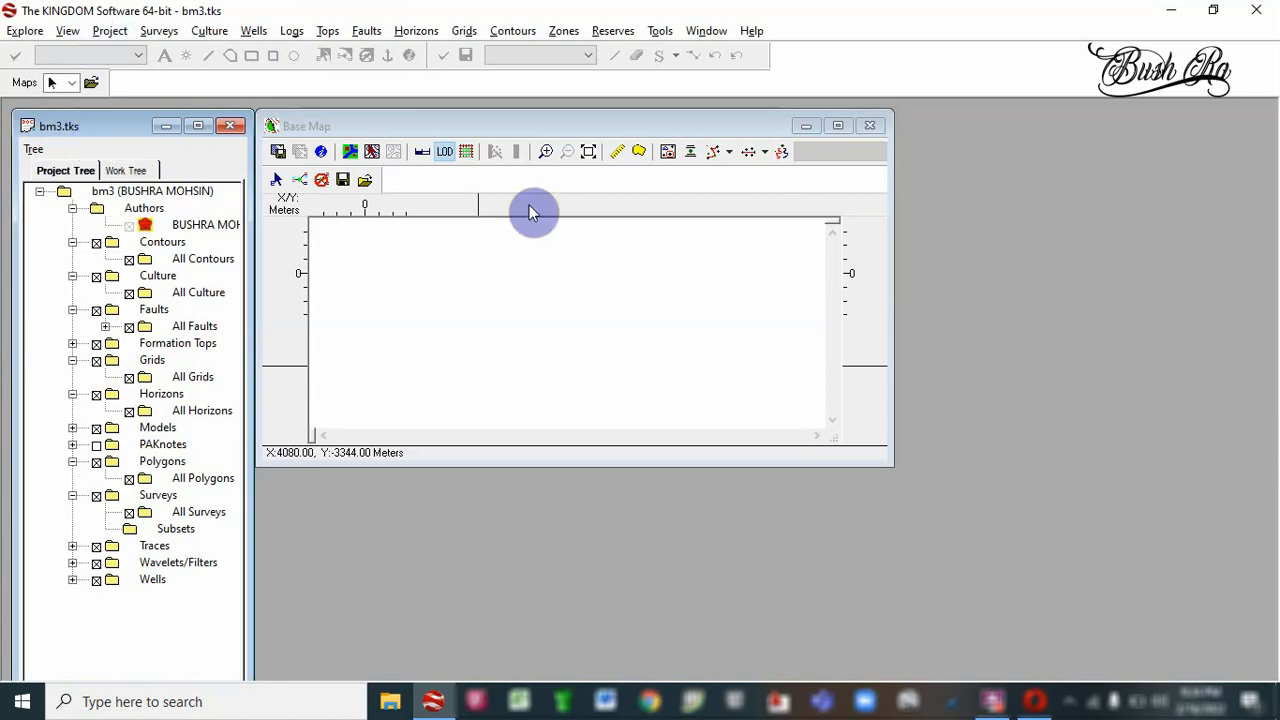
left_click(840, 125)
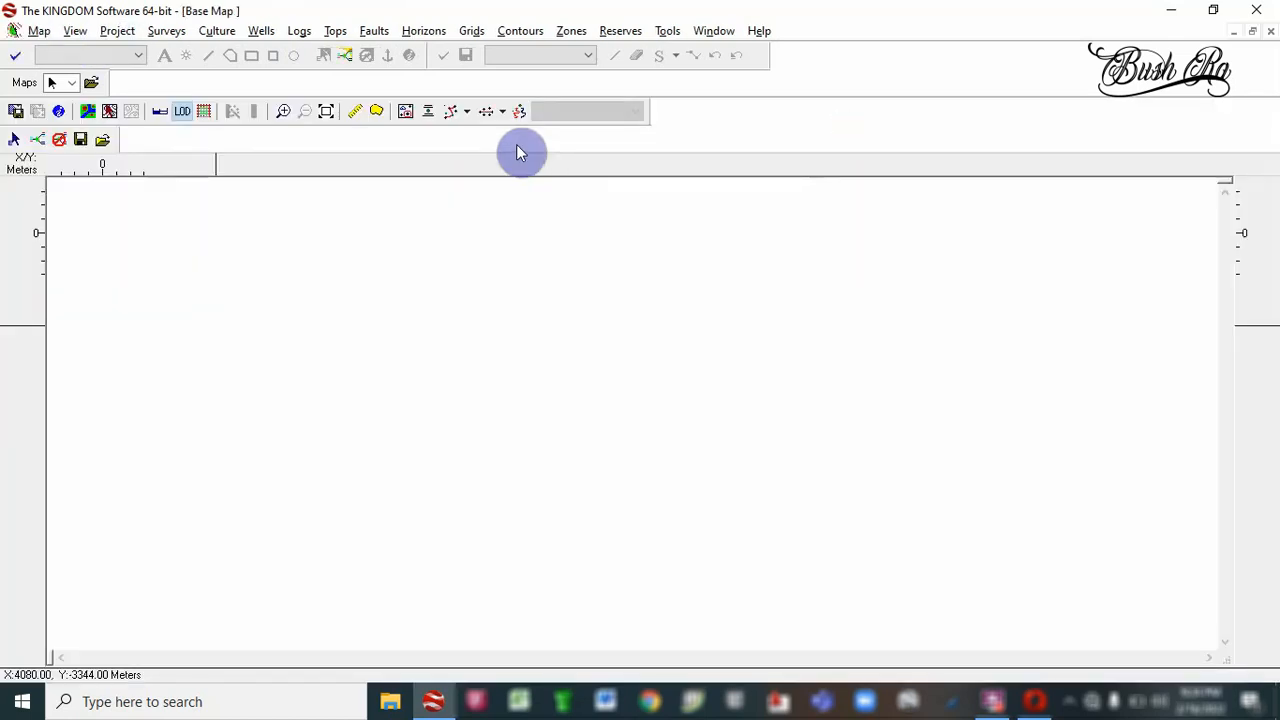
In the project's XY projection method, choose the Universal Transverse Mercator group among the other coordinate systems
left_click(118, 31)
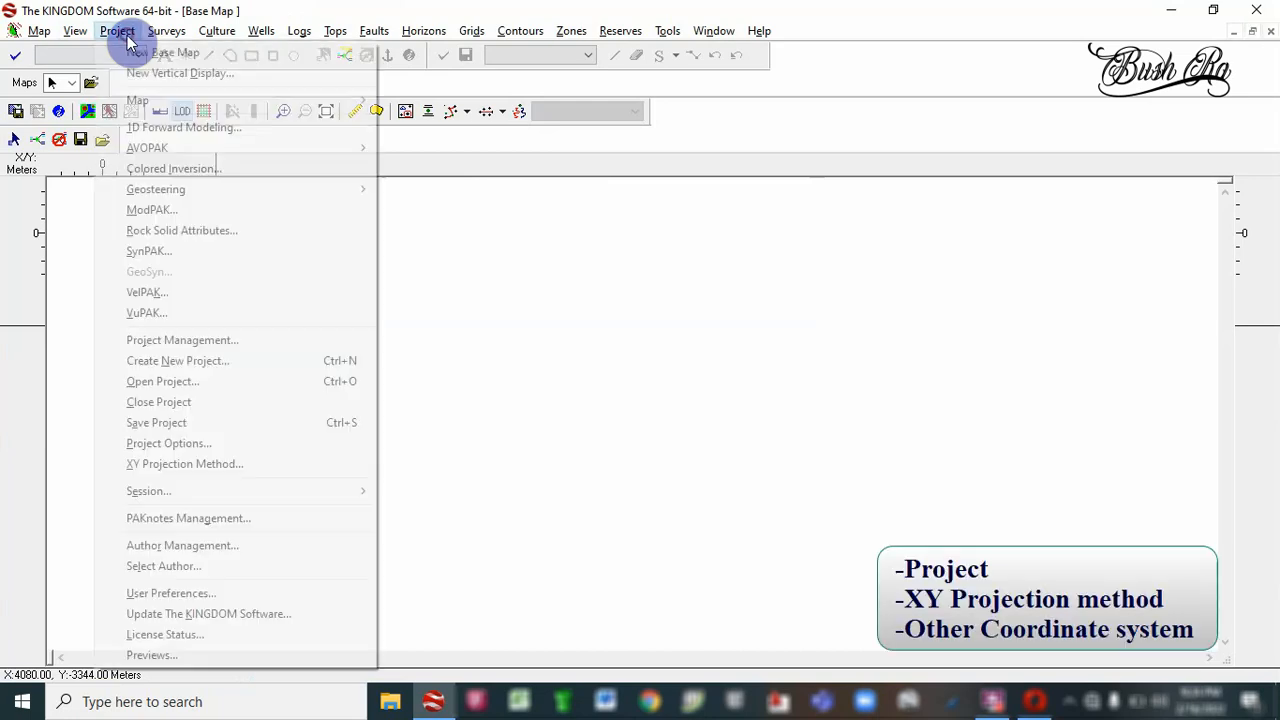
left_click(195, 697)
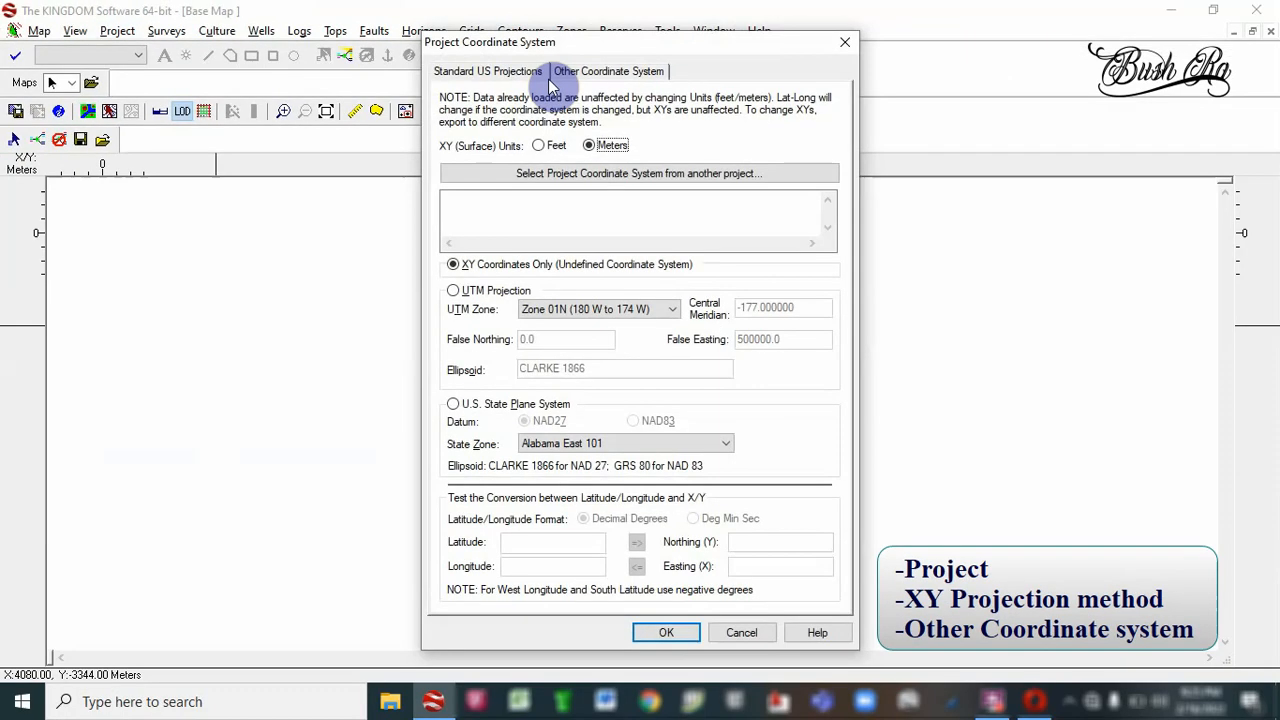
left_click(588, 80)
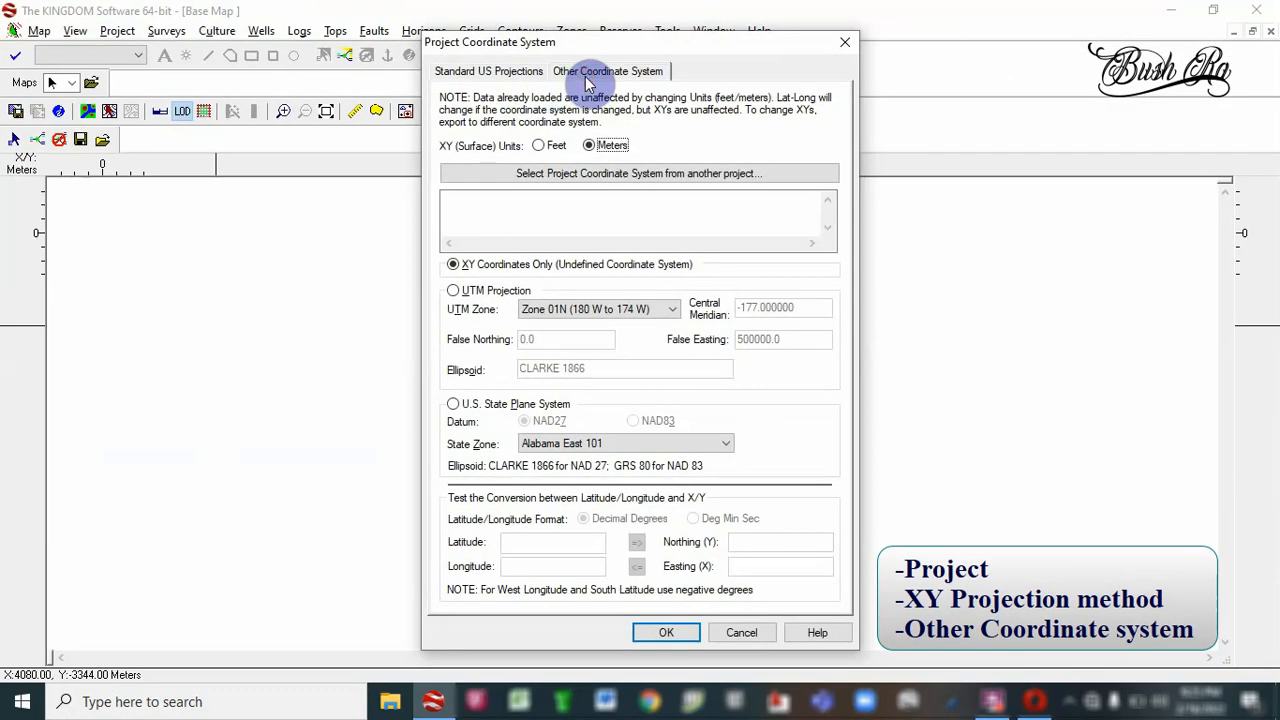
left_click(537, 268)
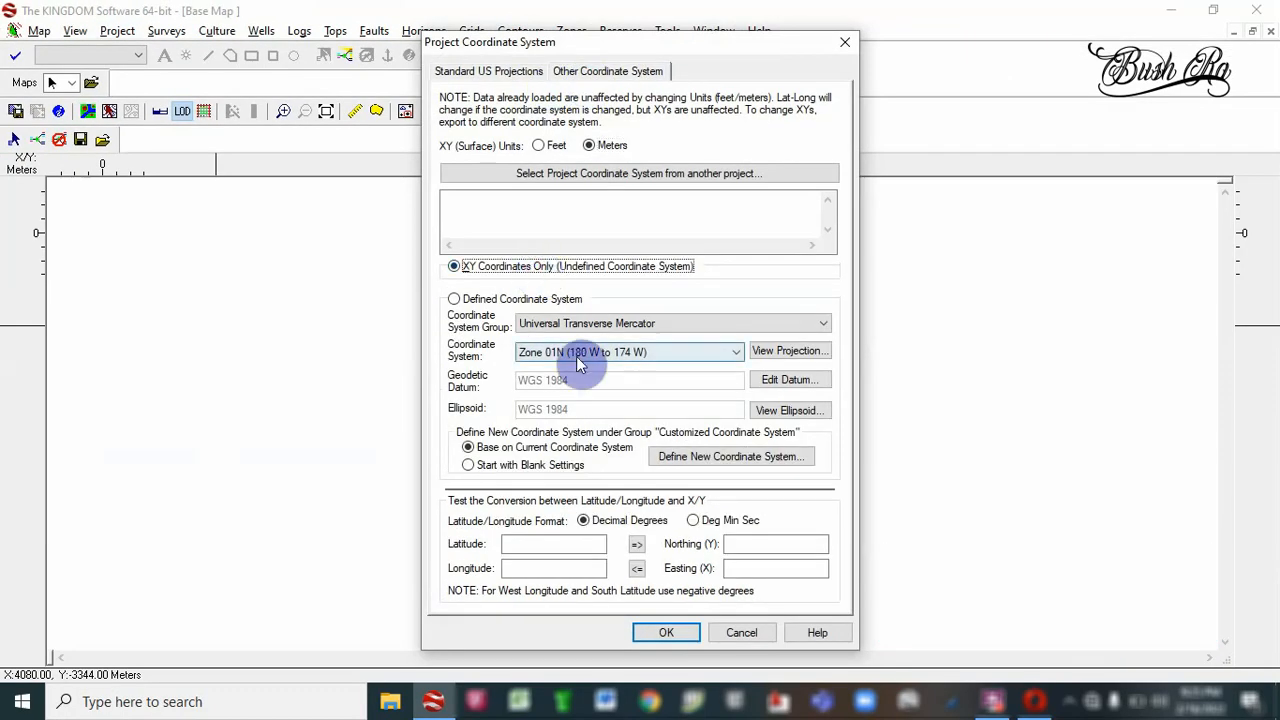
left_click(565, 324)
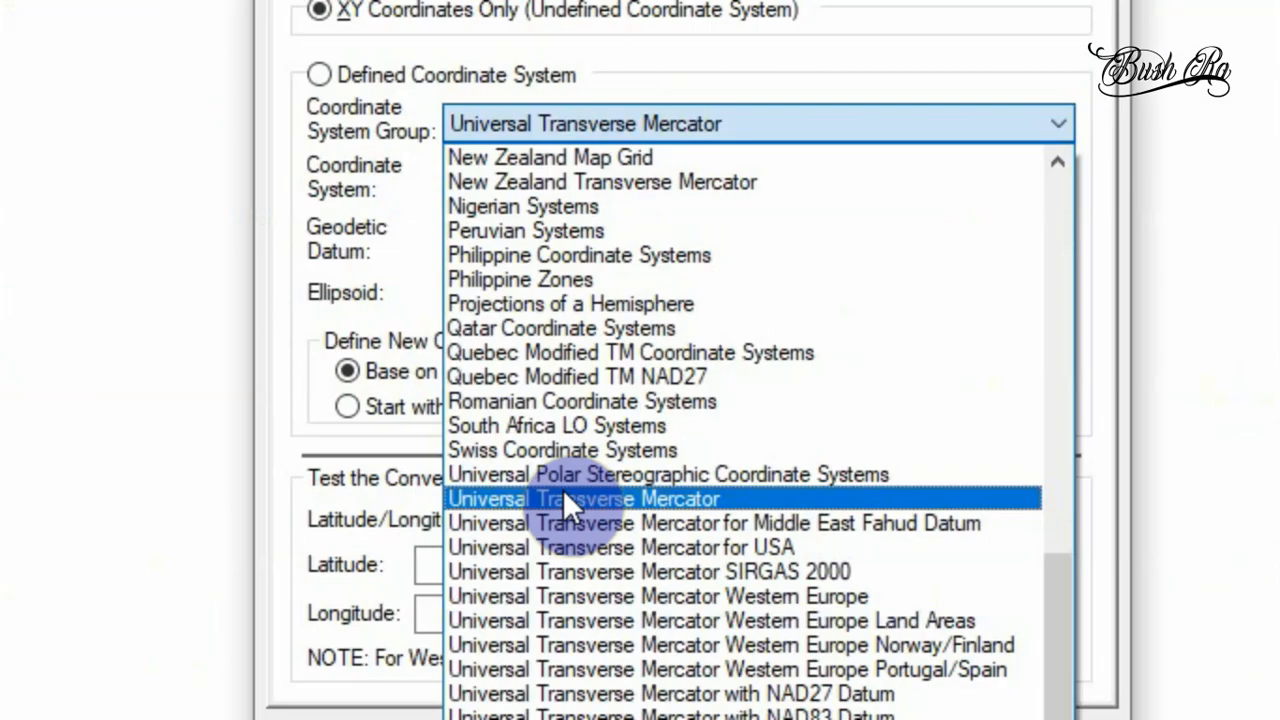
left_click(410, 415)
Set the coordinate system to Zone 42N (66 E to 72 E) and confirm changing the project coordinate system
left_click(577, 350)
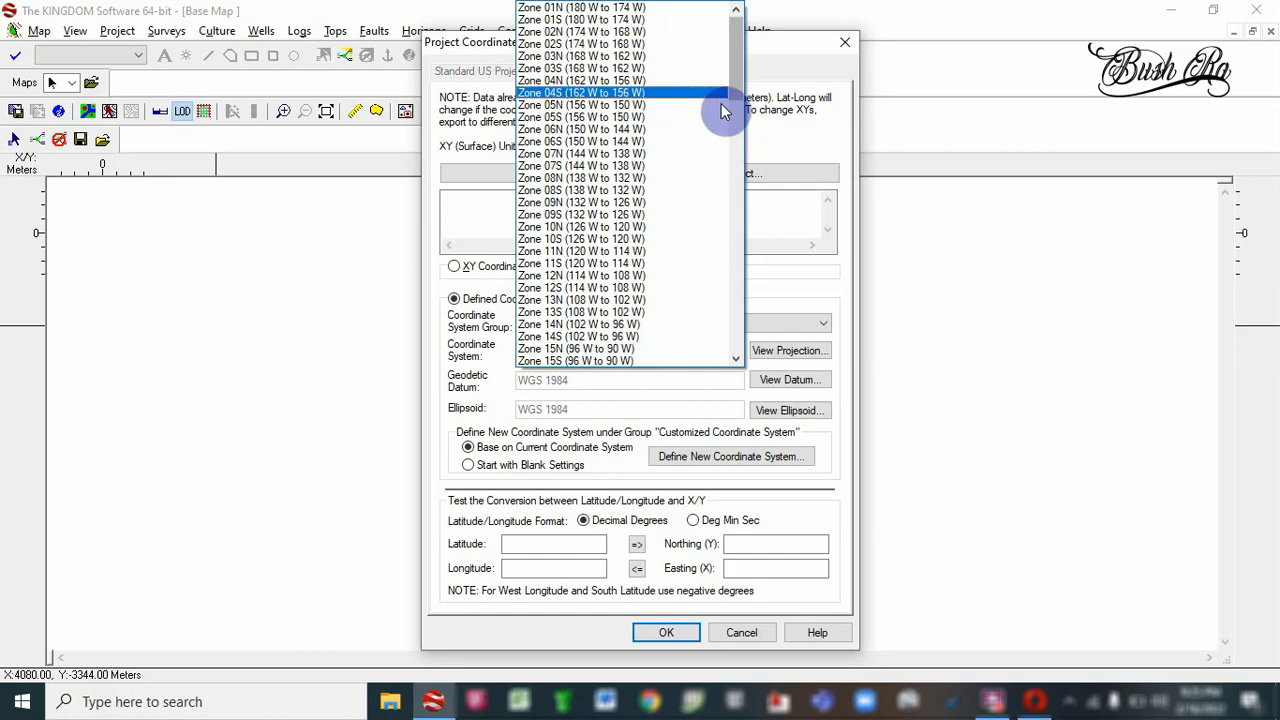
left_click_drag(737, 80, 729, 175)
left_click_drag(731, 212, 731, 244)
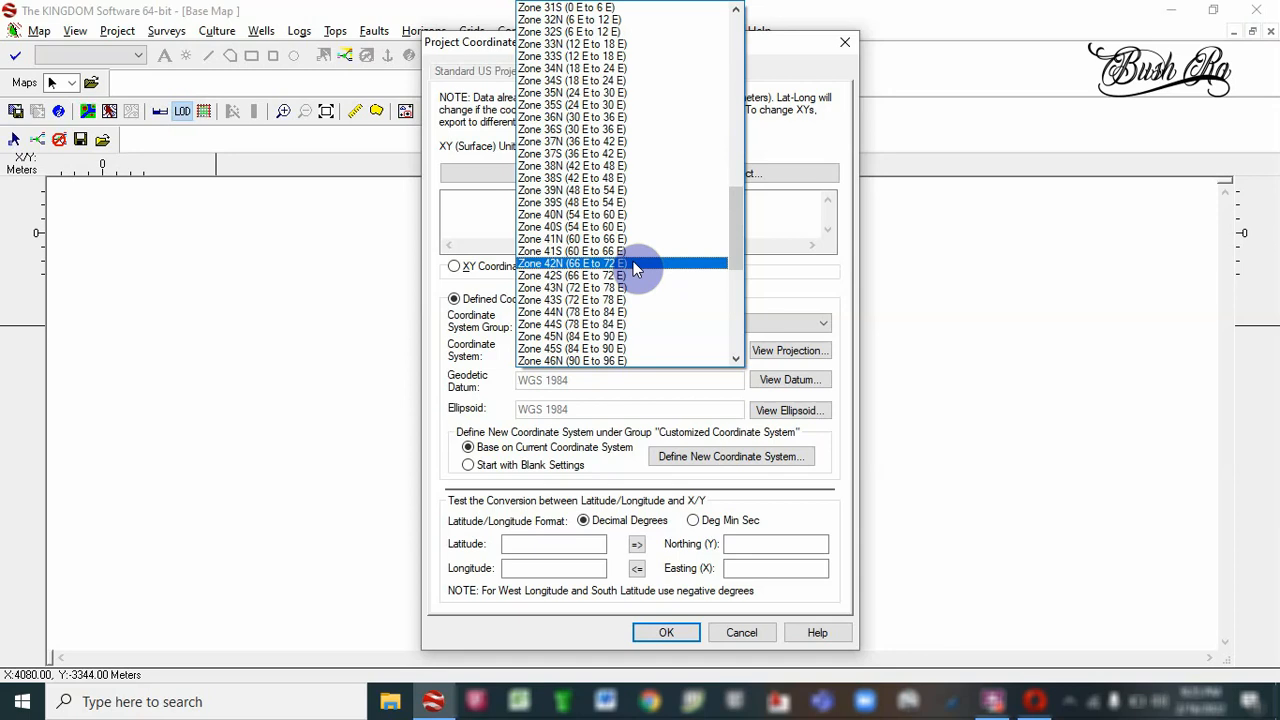
left_click(634, 265)
left_click(668, 633)
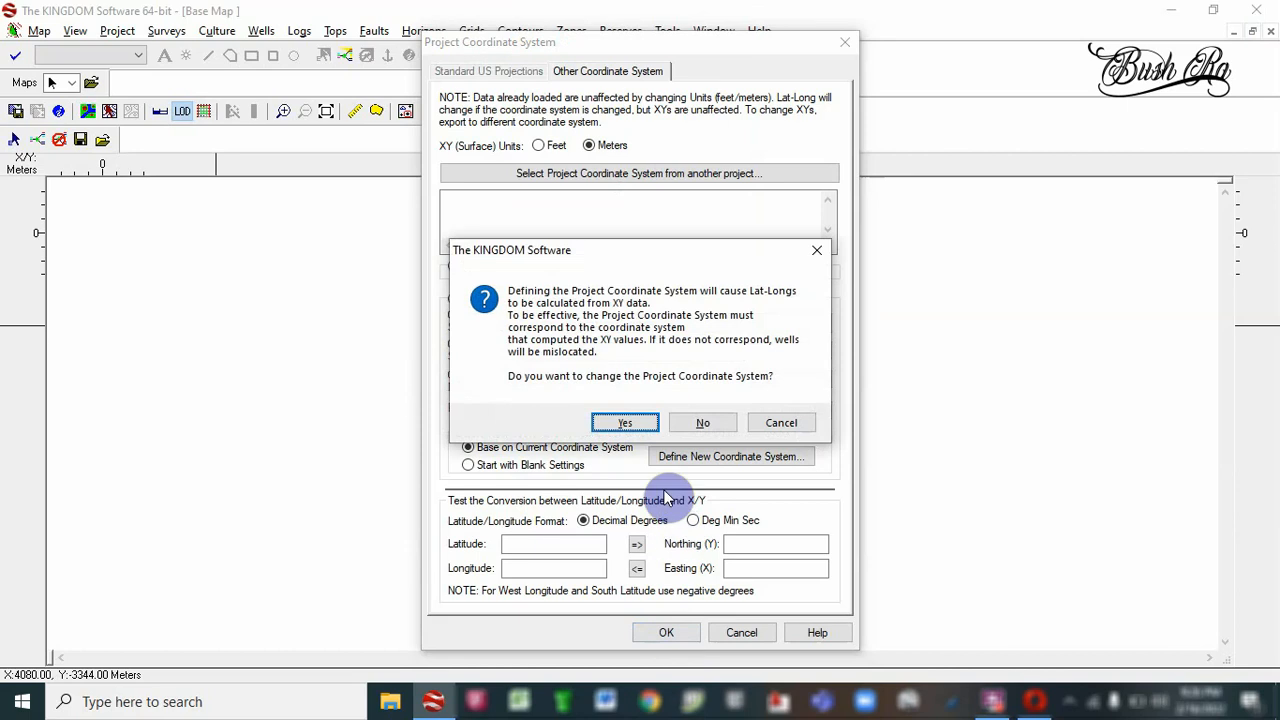
left_click(628, 424)
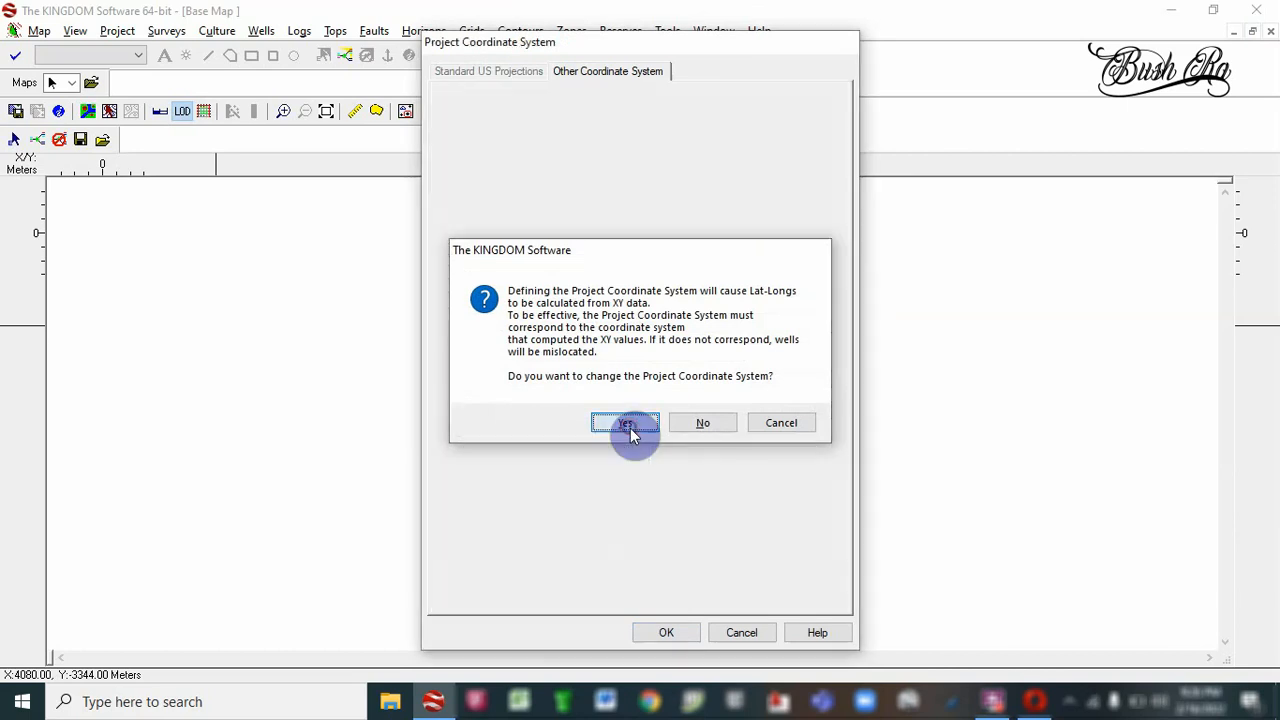
Start a 2D world coordinates import by file for new 2D surveys and browse to the navigation folder in Joya Mir data on the Desktop
left_click(168, 31)
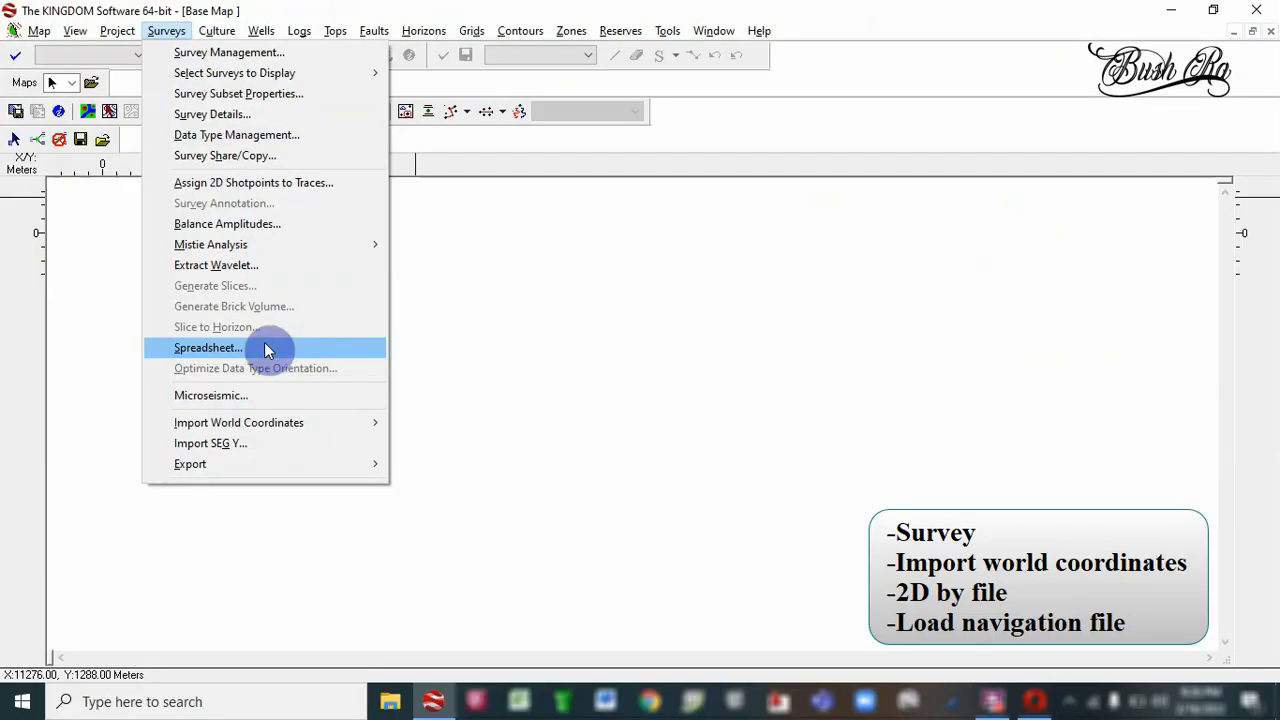
mouse_move(286, 423)
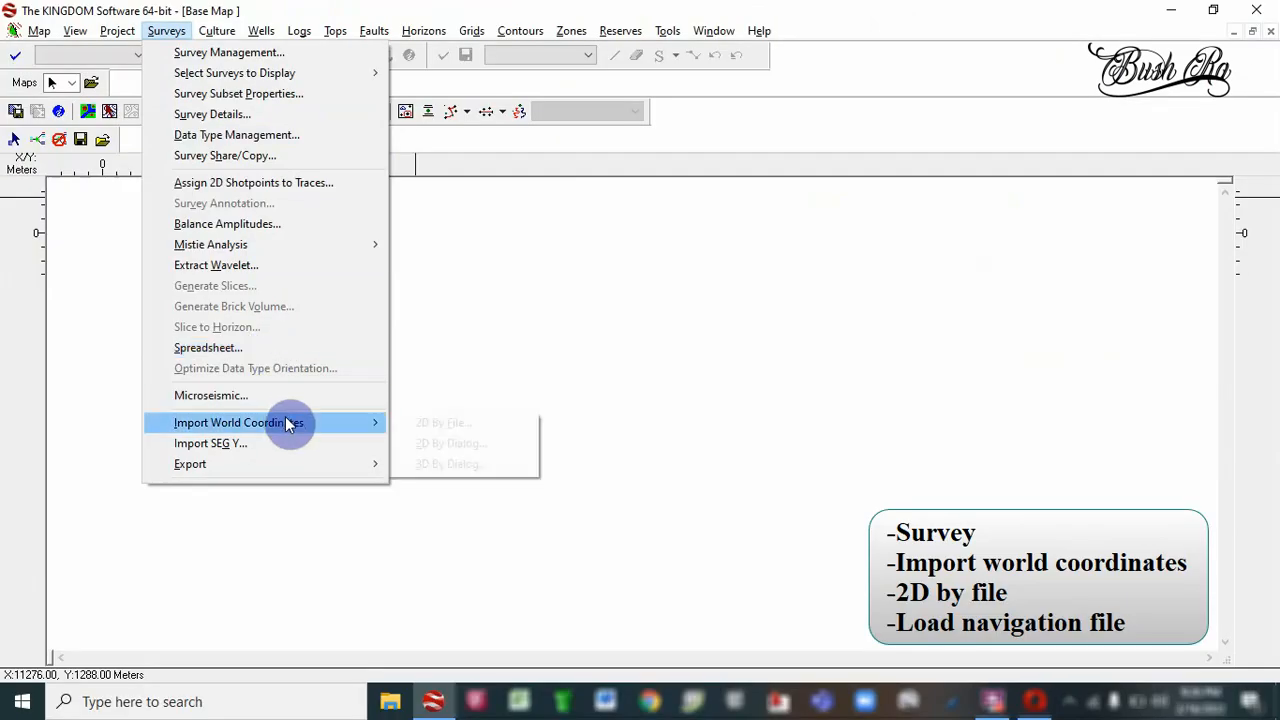
left_click(900, 250)
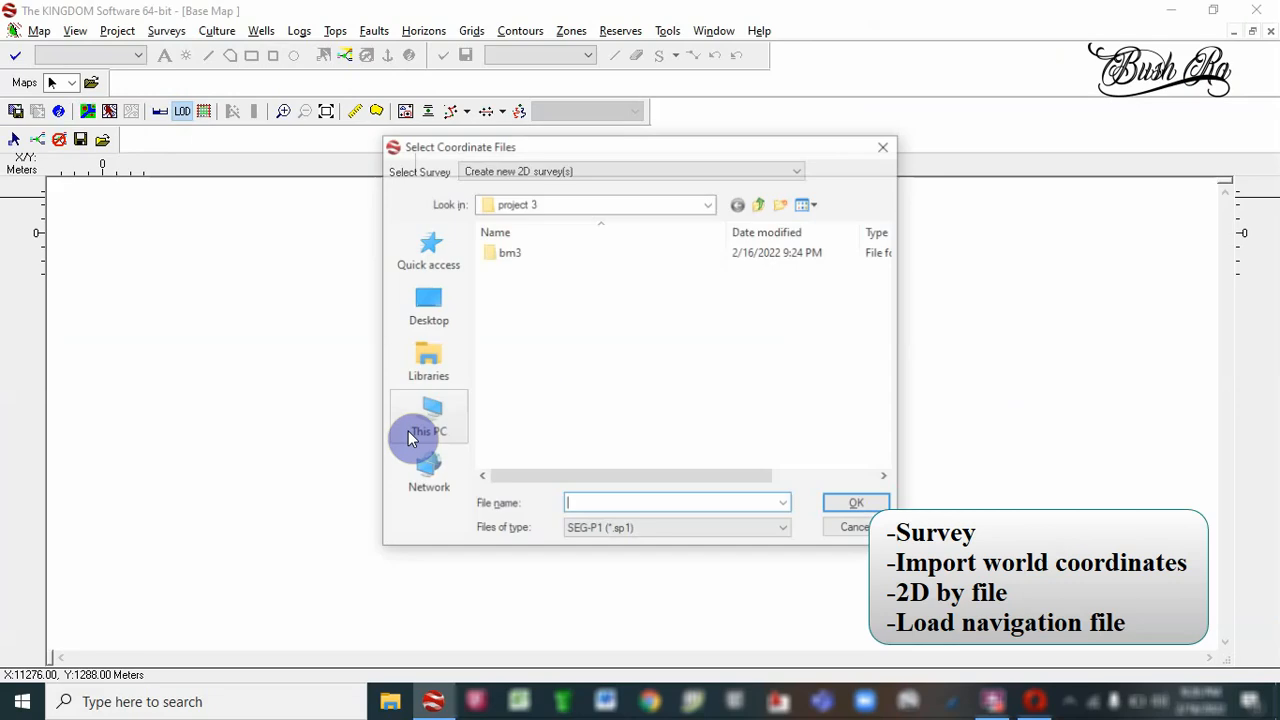
left_click(455, 337)
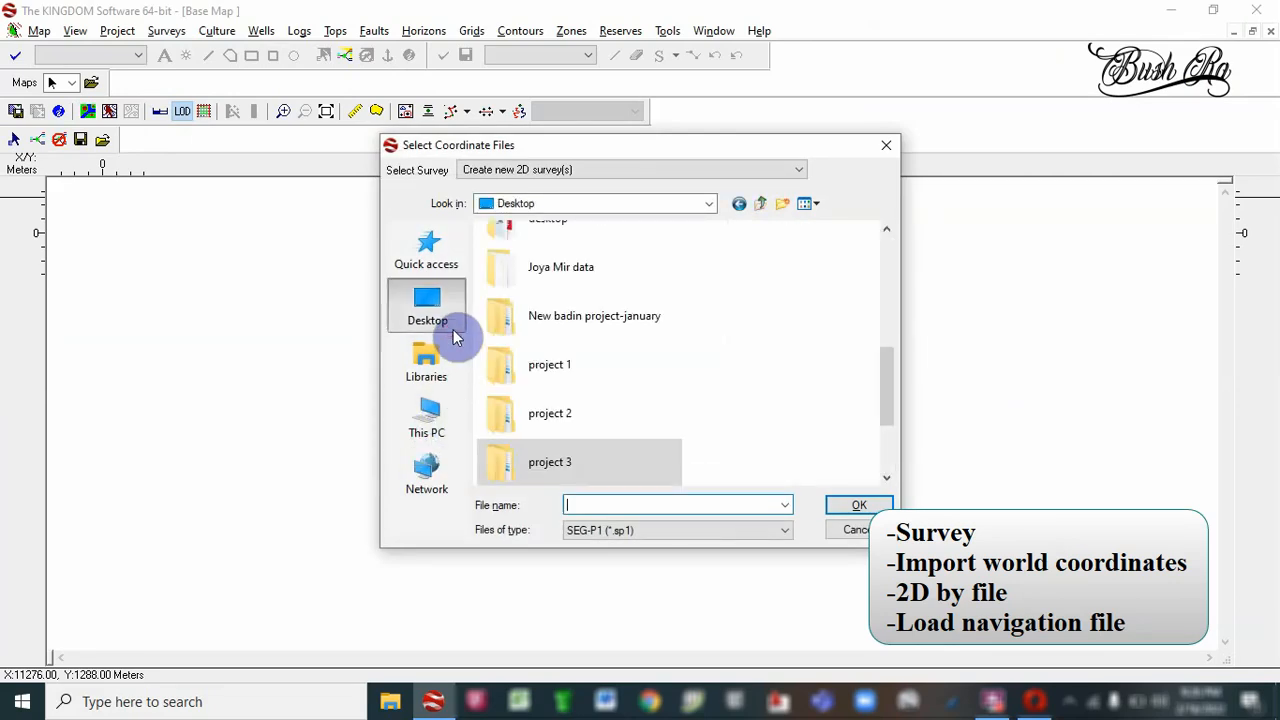
double_click(595, 268)
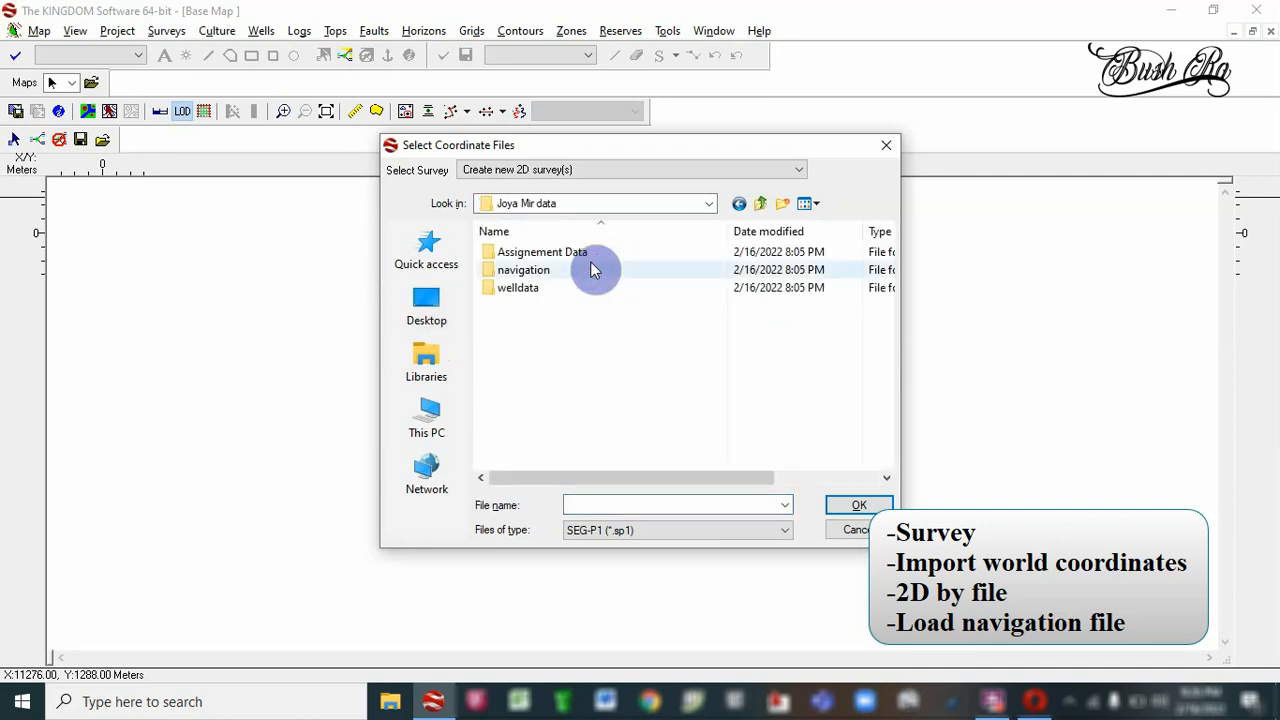
double_click(572, 271)
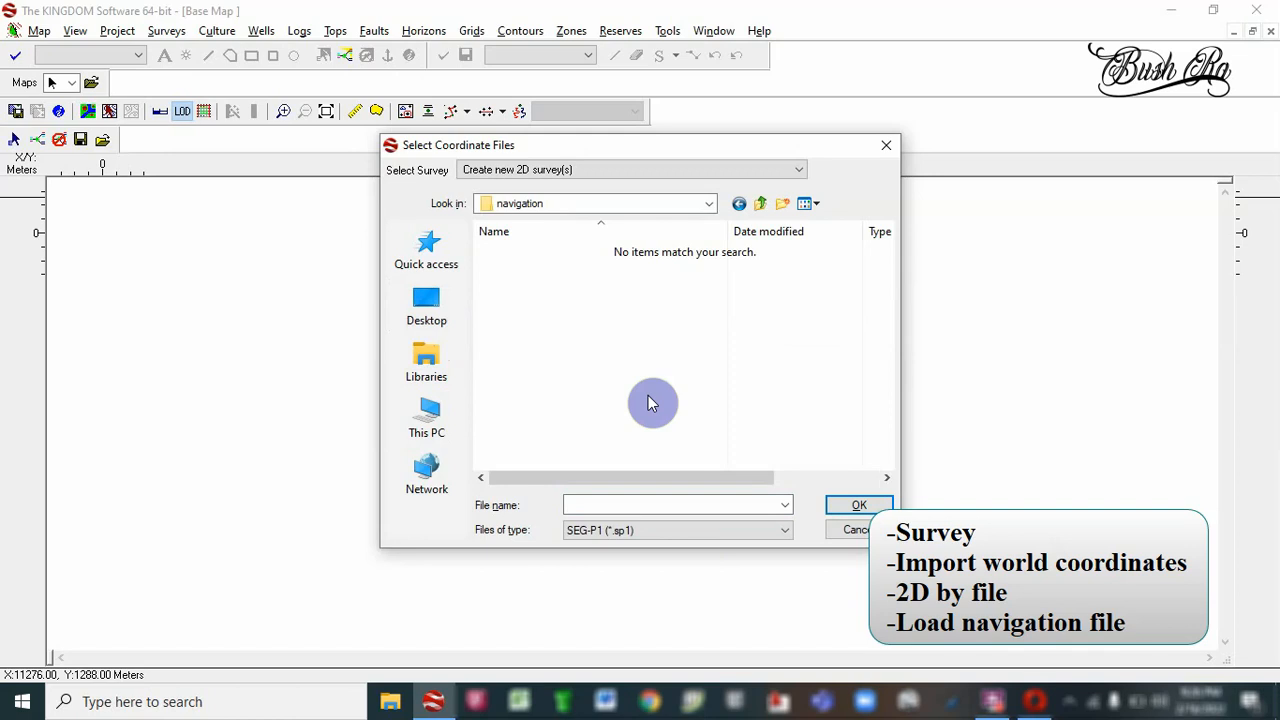
List Other Files and load the POL-MN-1993 text file with coordinates in meters and a shotpoint scale factor of 1
left_click(681, 537)
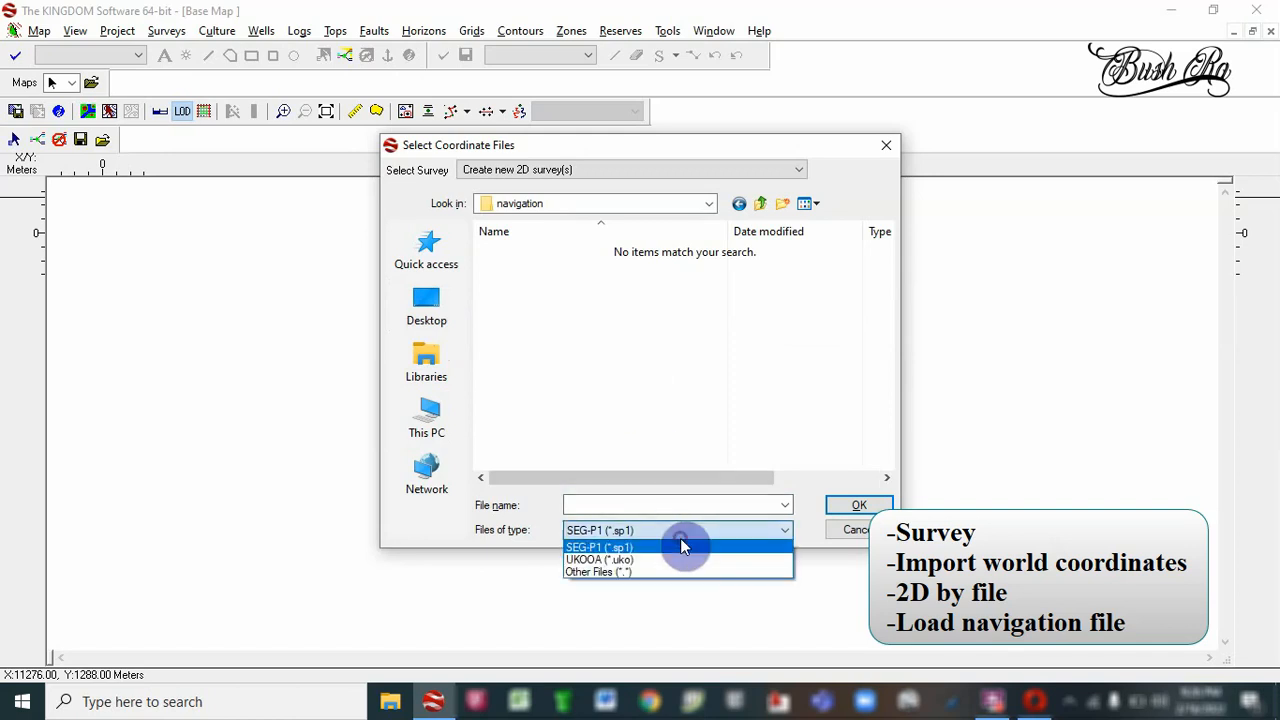
left_click(682, 571)
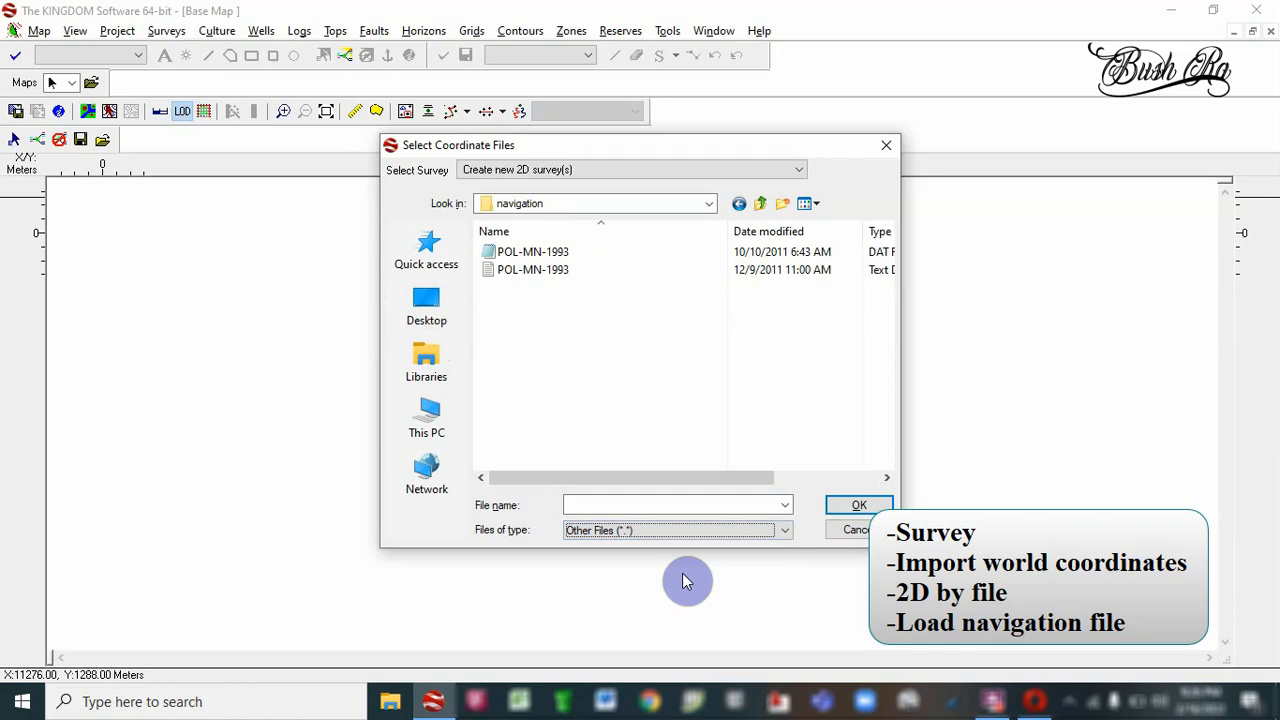
double_click(579, 274)
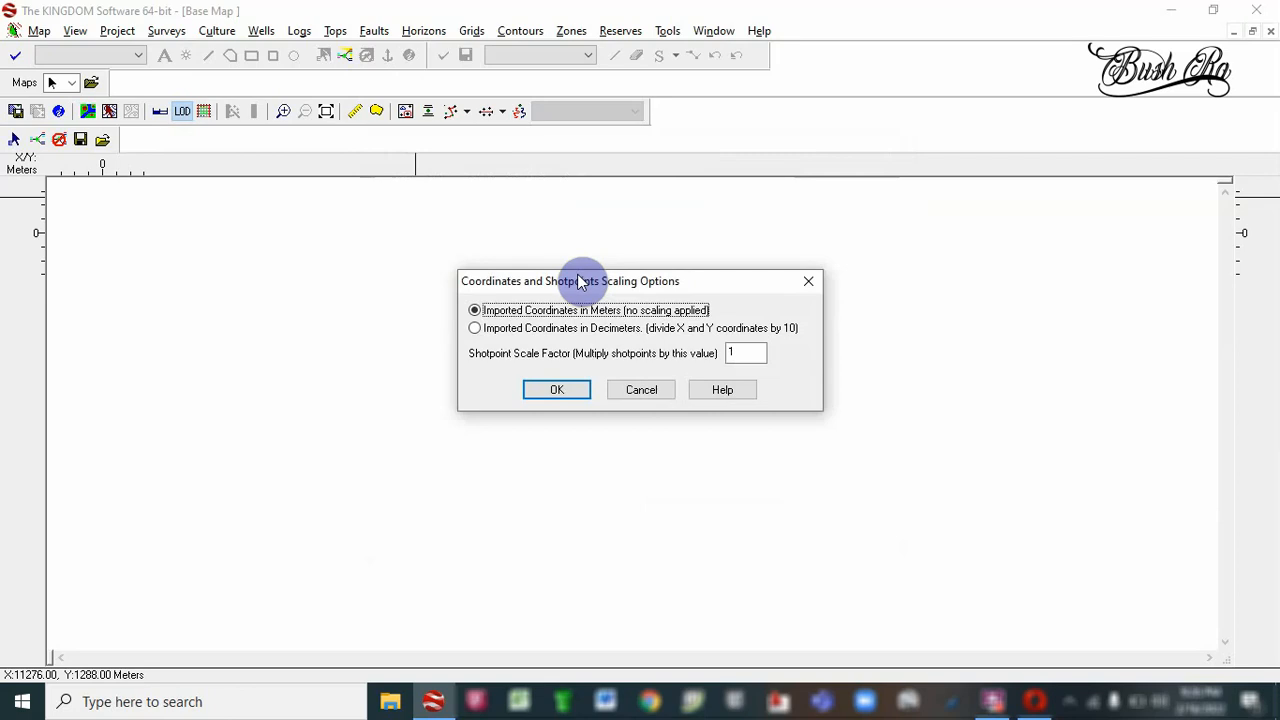
left_click(562, 394)
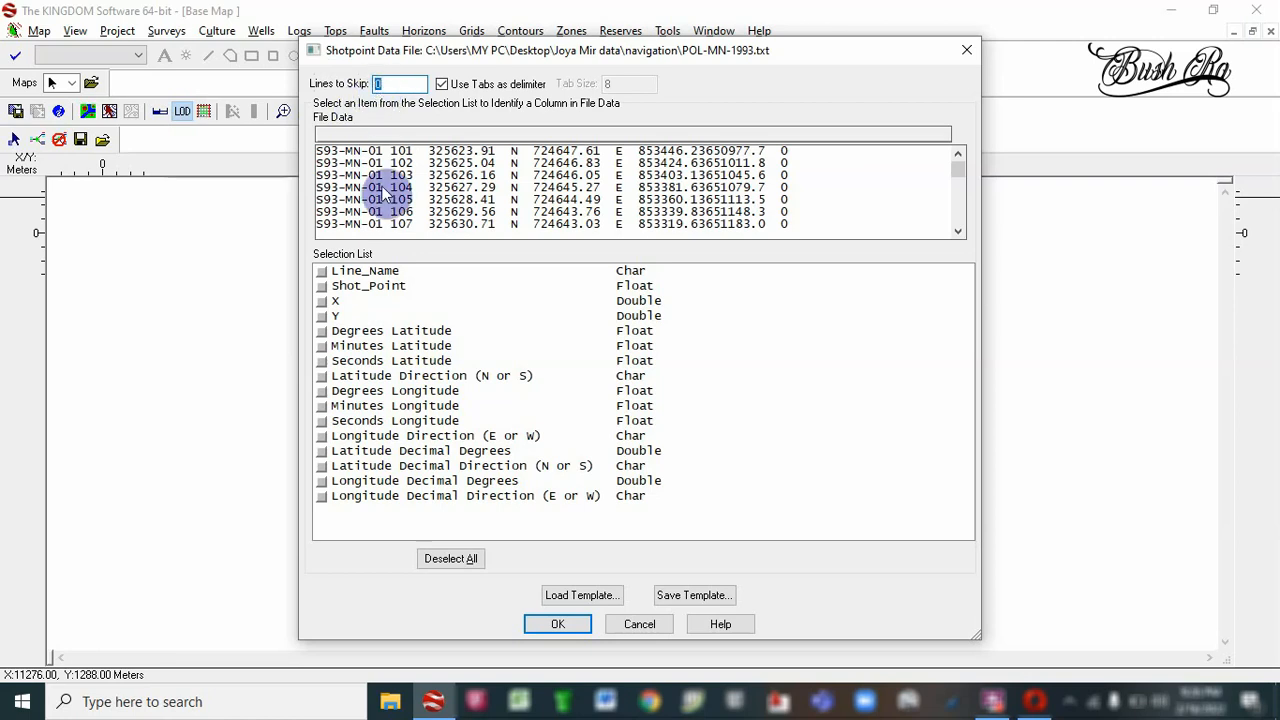
Assign Line_Name to the full S93-MN line name column and Shot_Point to the adjacent shotpoint number column
left_click(406, 269)
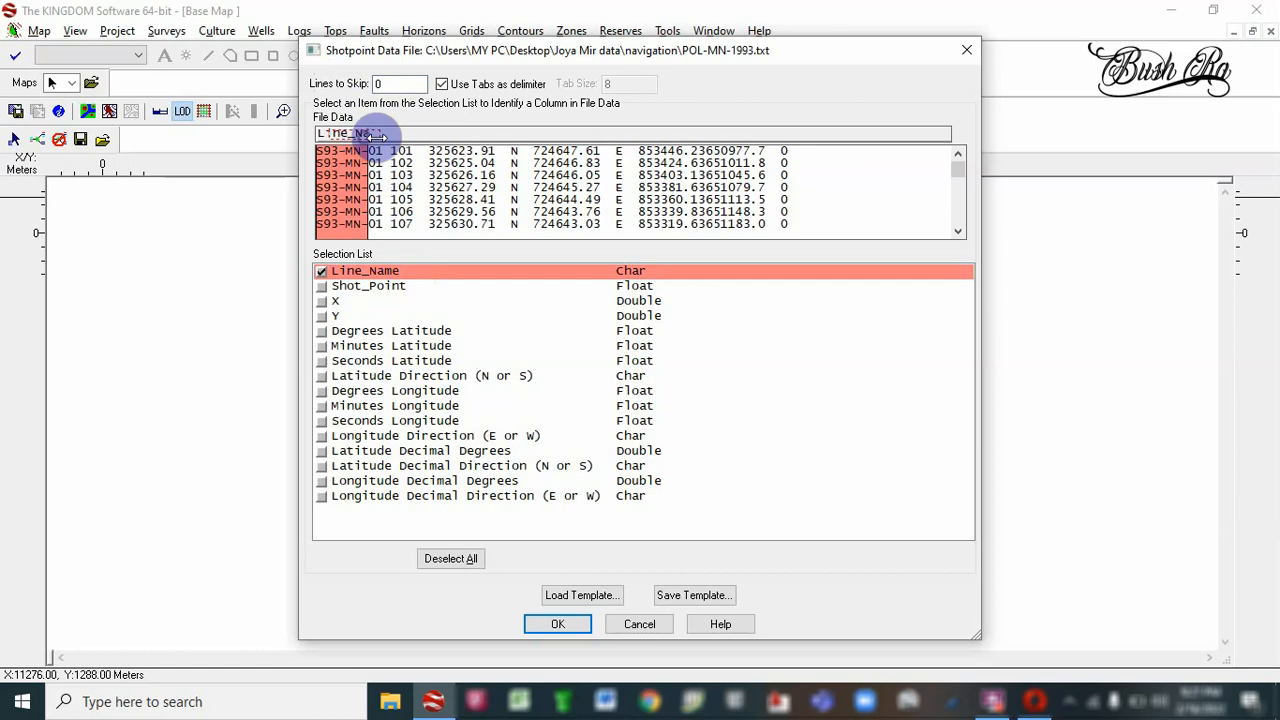
left_click_drag(362, 134, 380, 133)
left_click(385, 286)
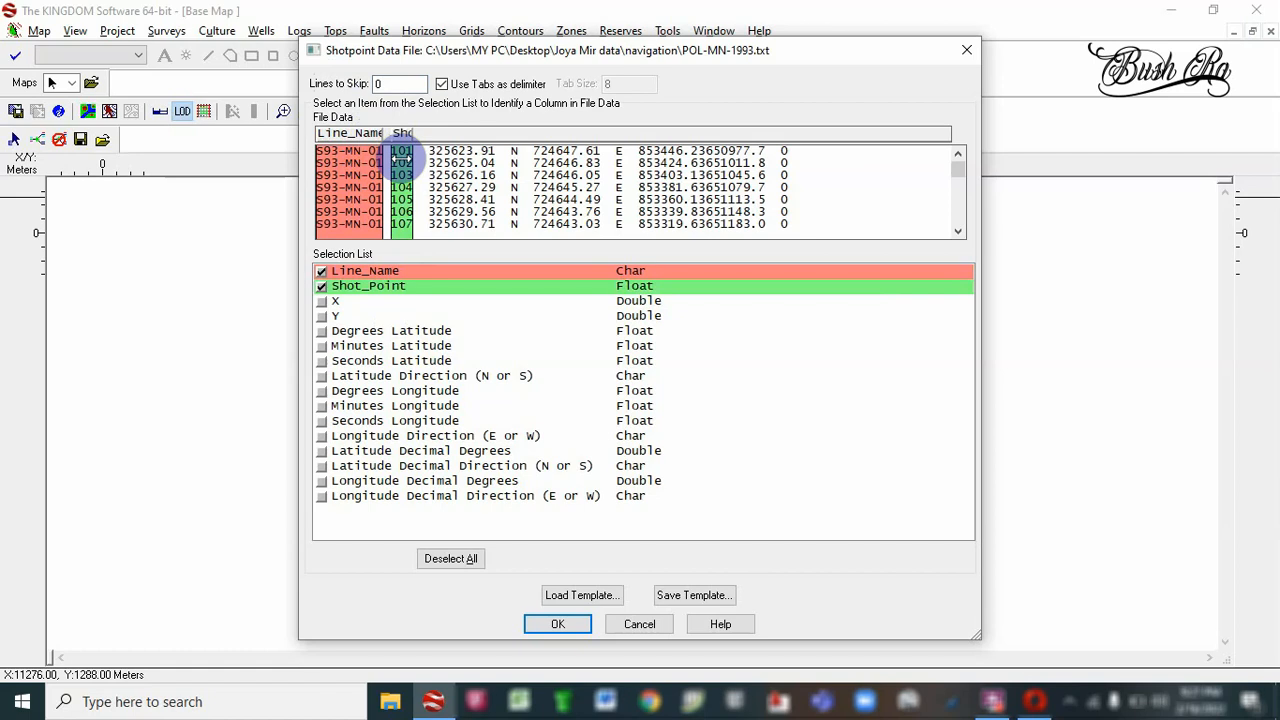
Assign X to the 853446.2 easting column and Y to the 3650977.7 northing column, then accept the shotpoint file layout
left_click(383, 301)
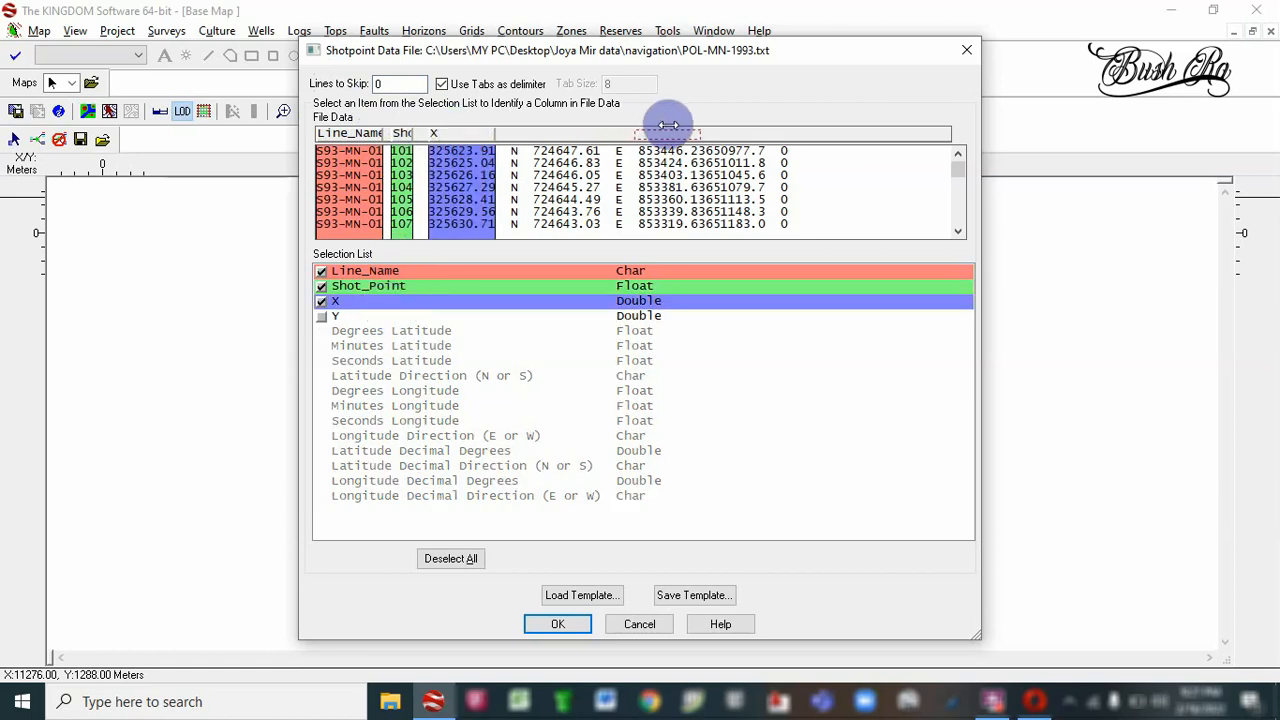
left_click_drag(668, 125, 643, 126)
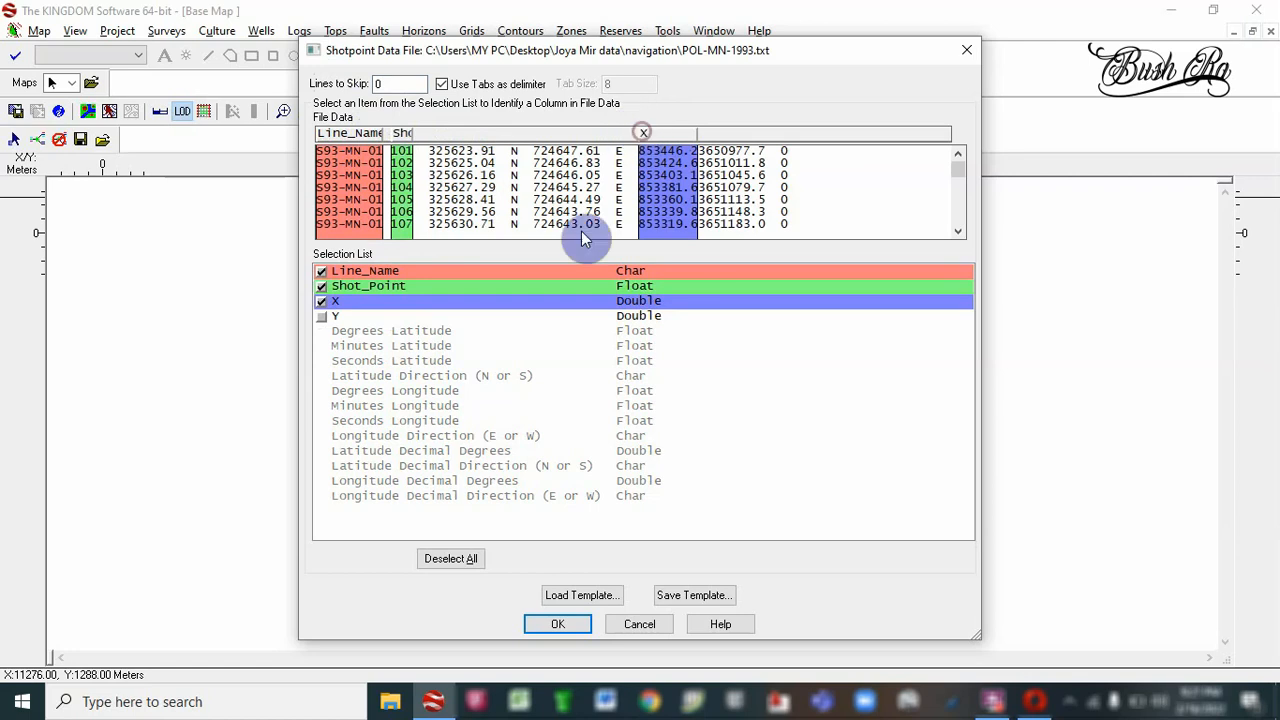
left_click(475, 320)
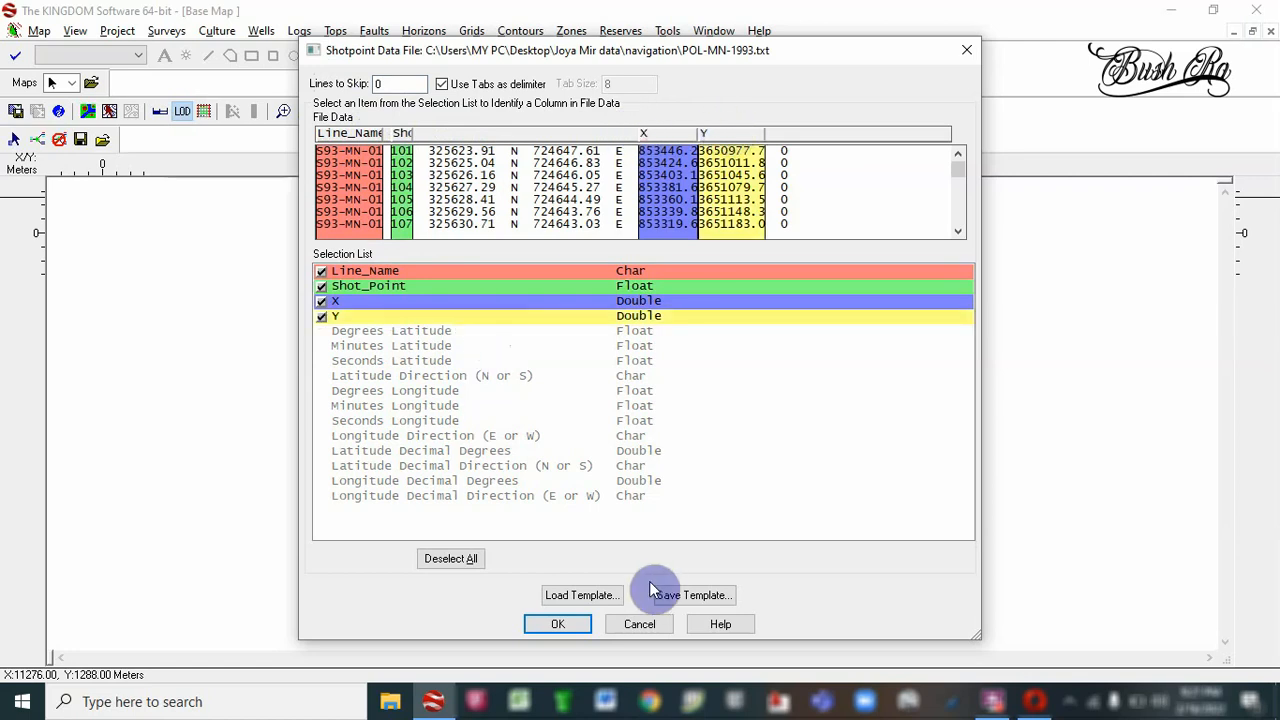
left_click(585, 624)
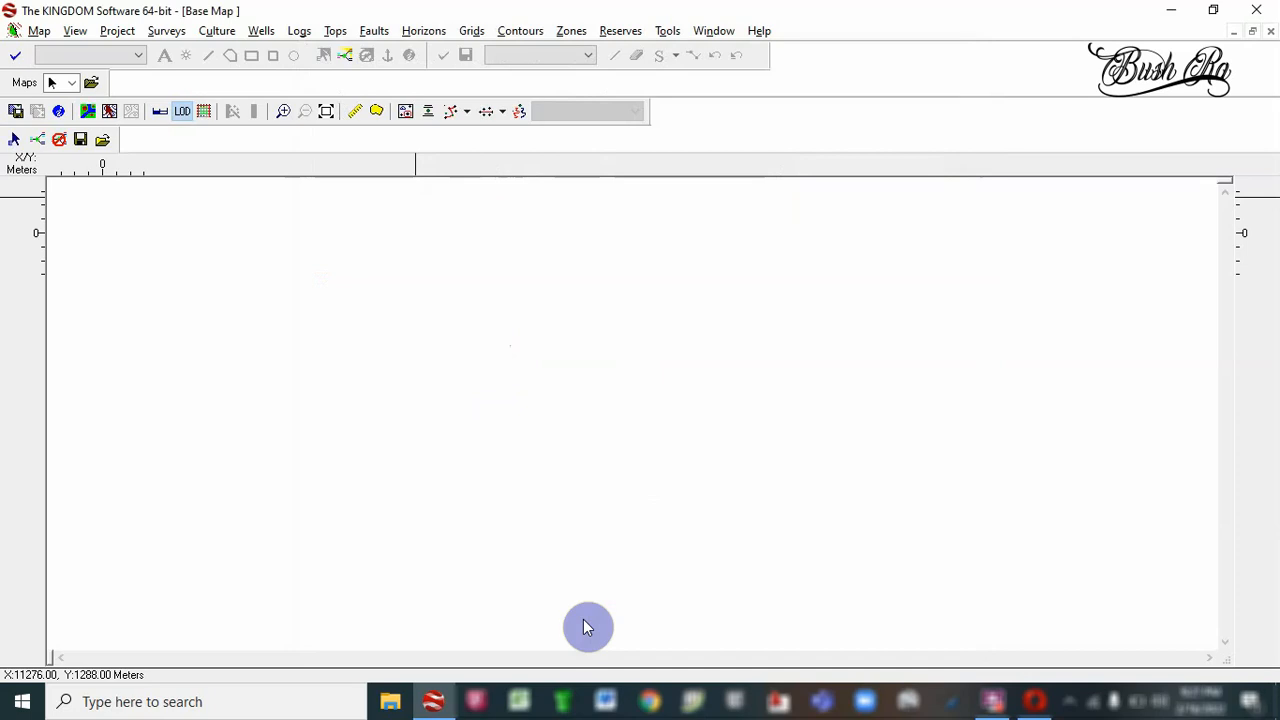
Agree to load the SEG Y data now and keep Standard (Big Endian) byte order and the Time domain for the bulk import
left_click(325, 111)
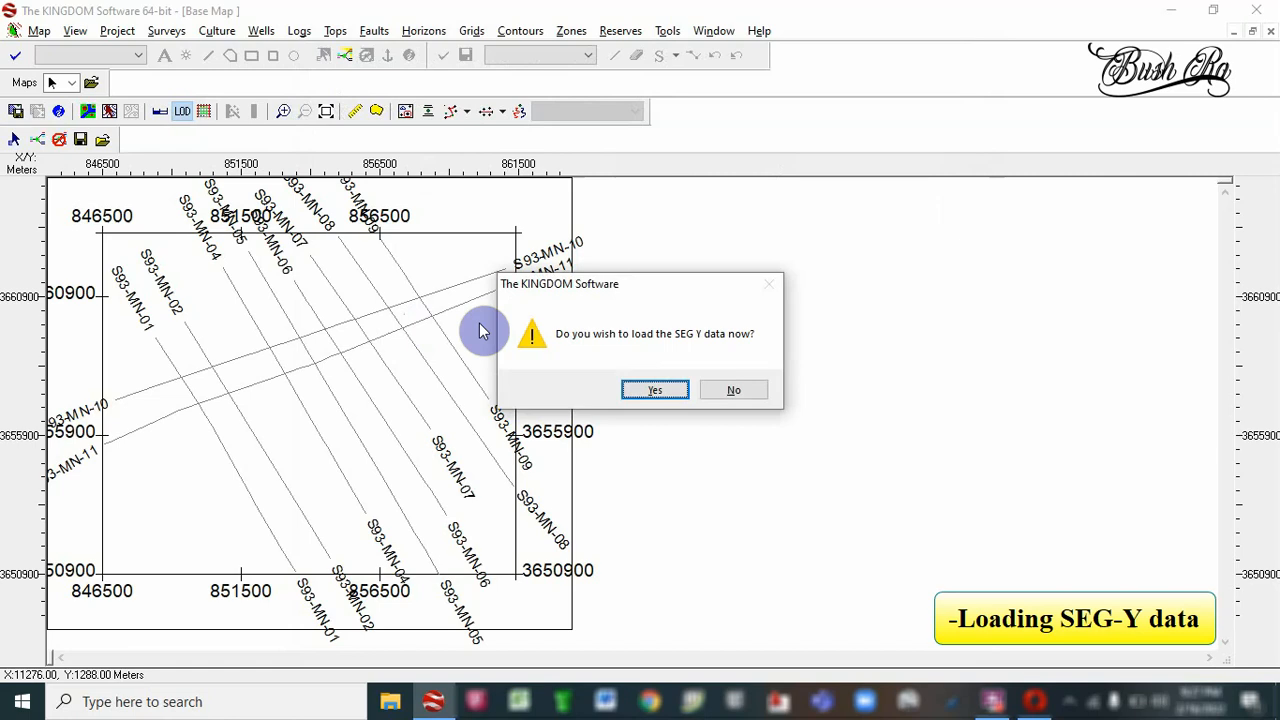
left_click(674, 390)
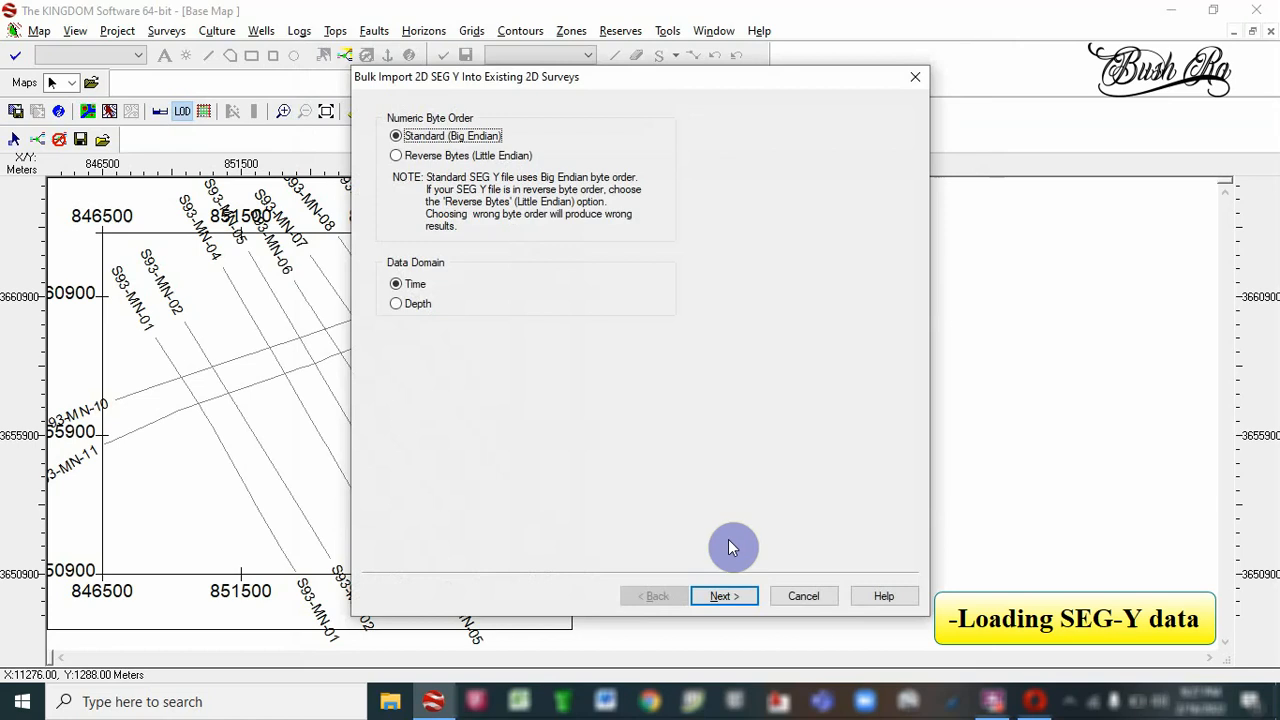
left_click(748, 594)
left_click(752, 595)
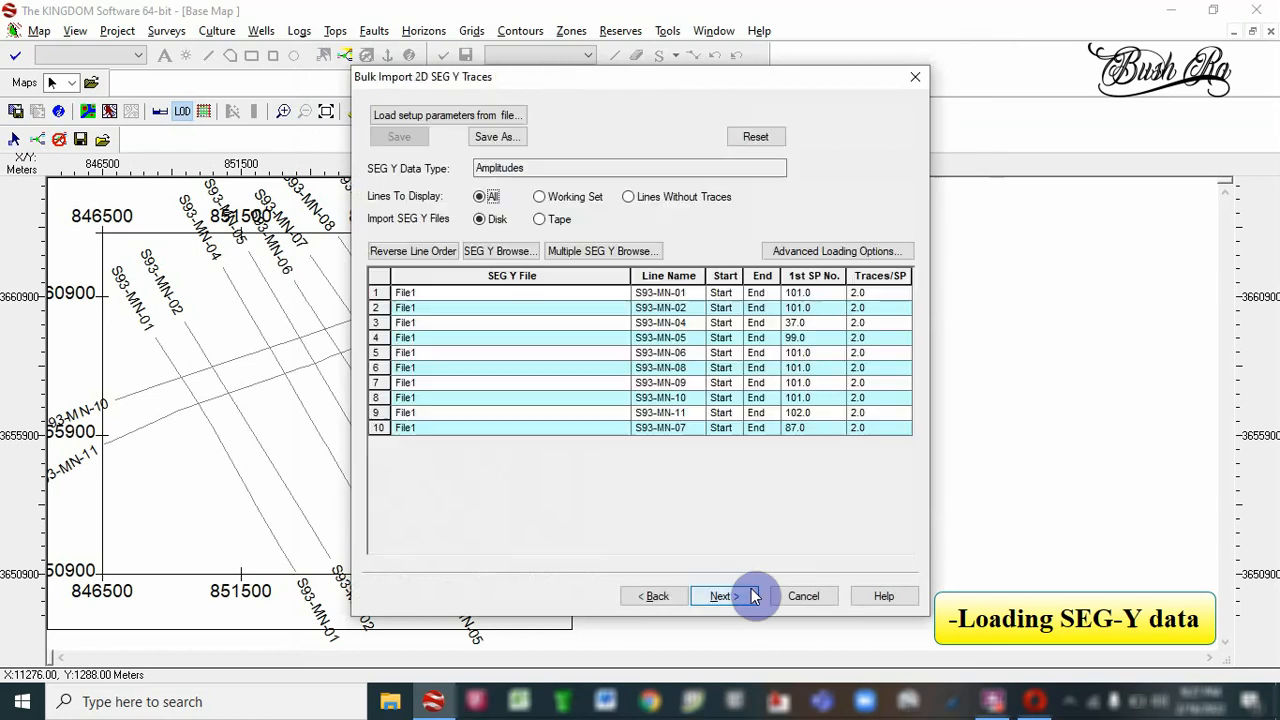
Assign 93-MN-1_Final_Migration.sgy from the Joya Mir data folder on the Desktop to line S93-MN-01
left_click(486, 292)
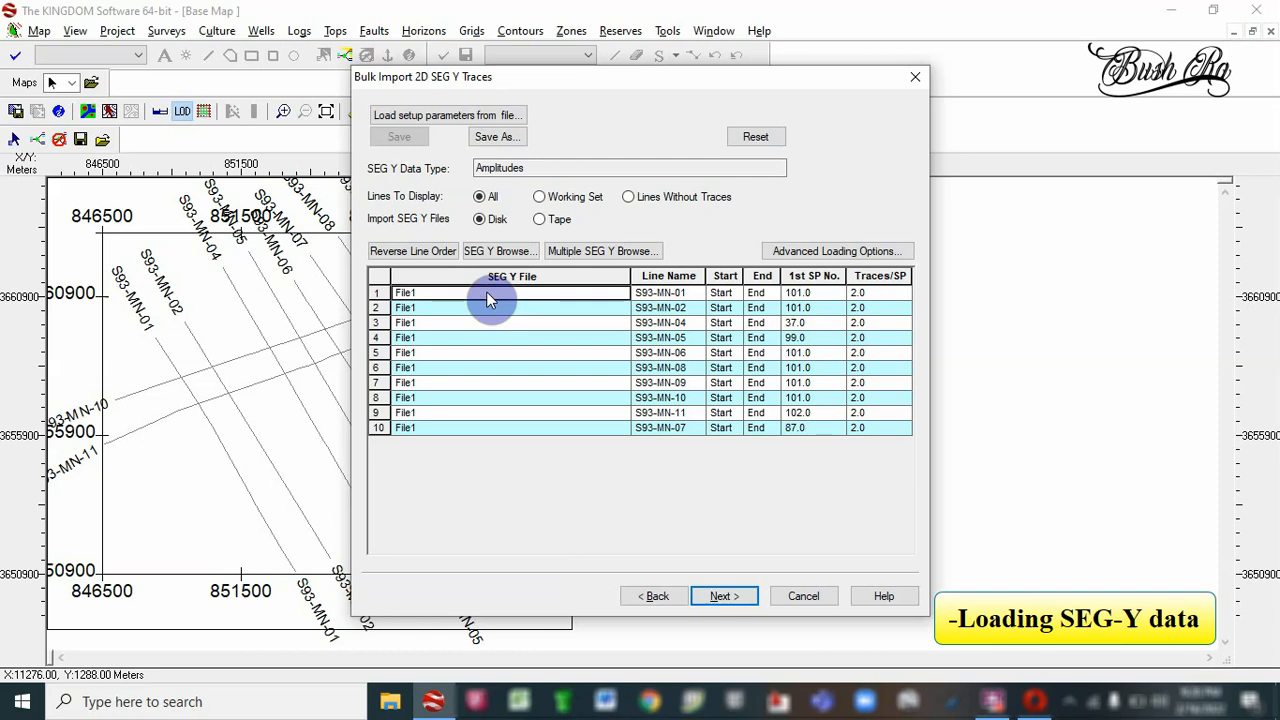
left_click(500, 251)
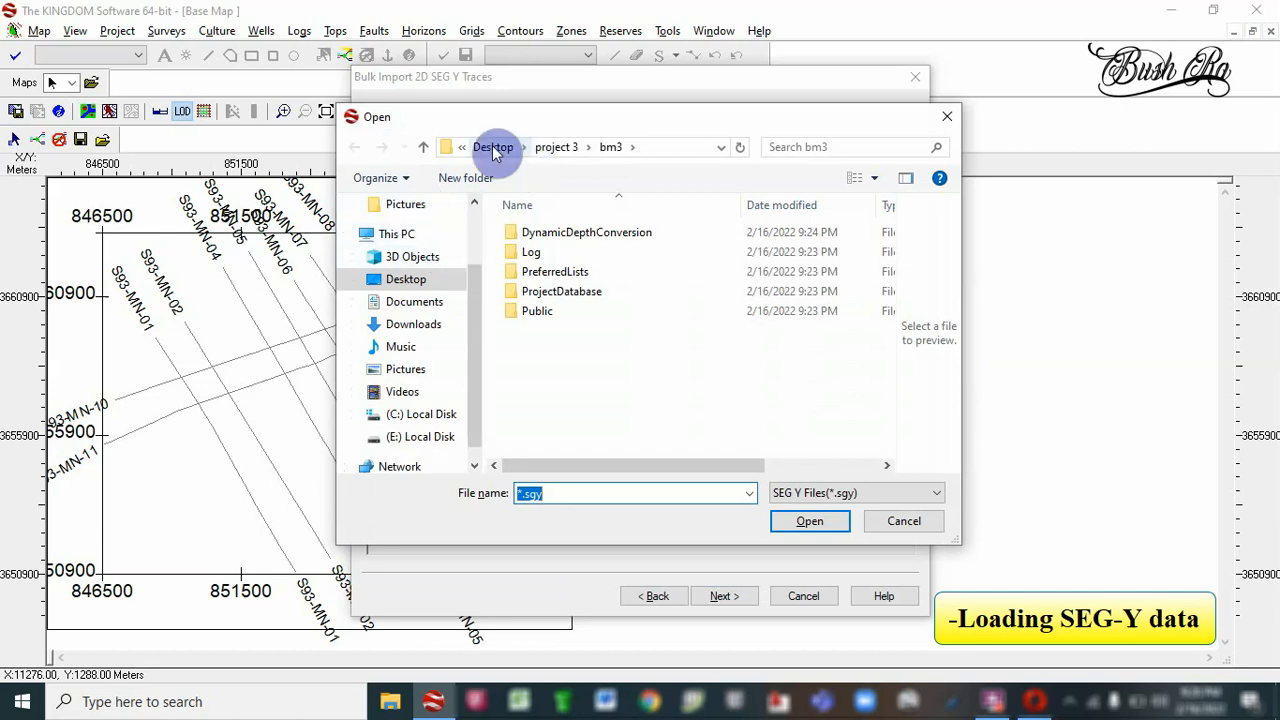
left_click(440, 279)
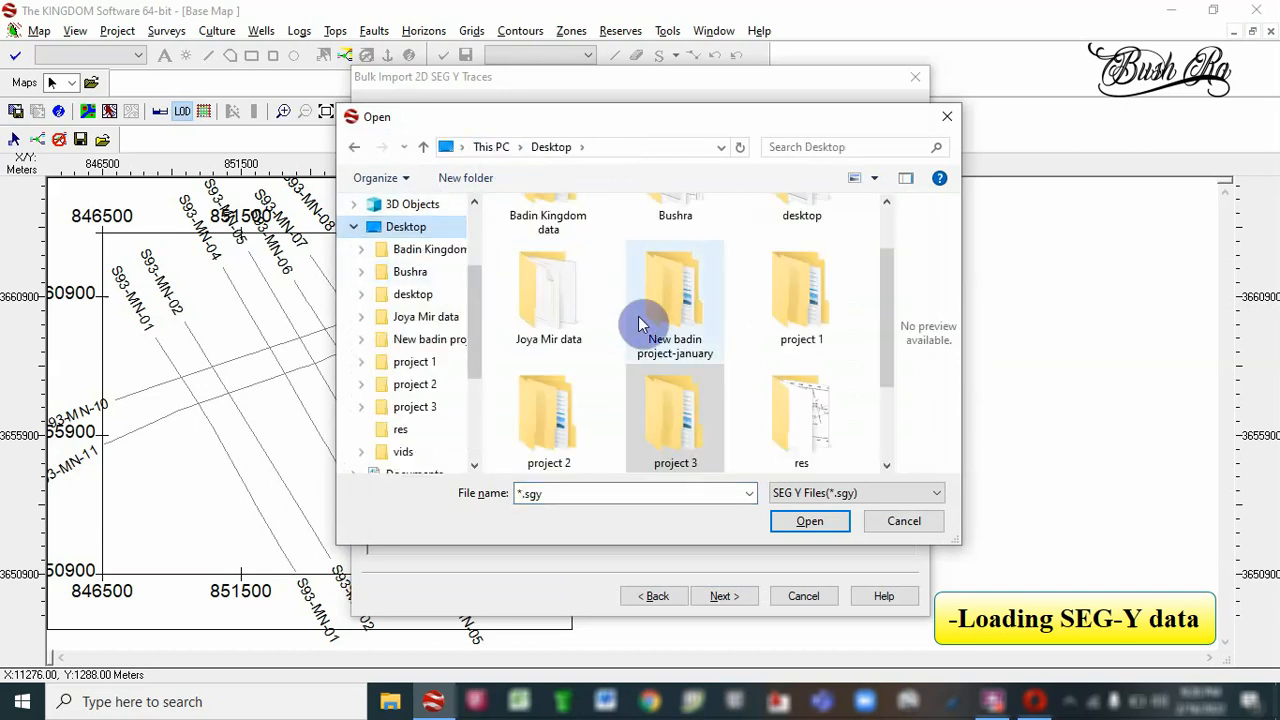
double_click(575, 280)
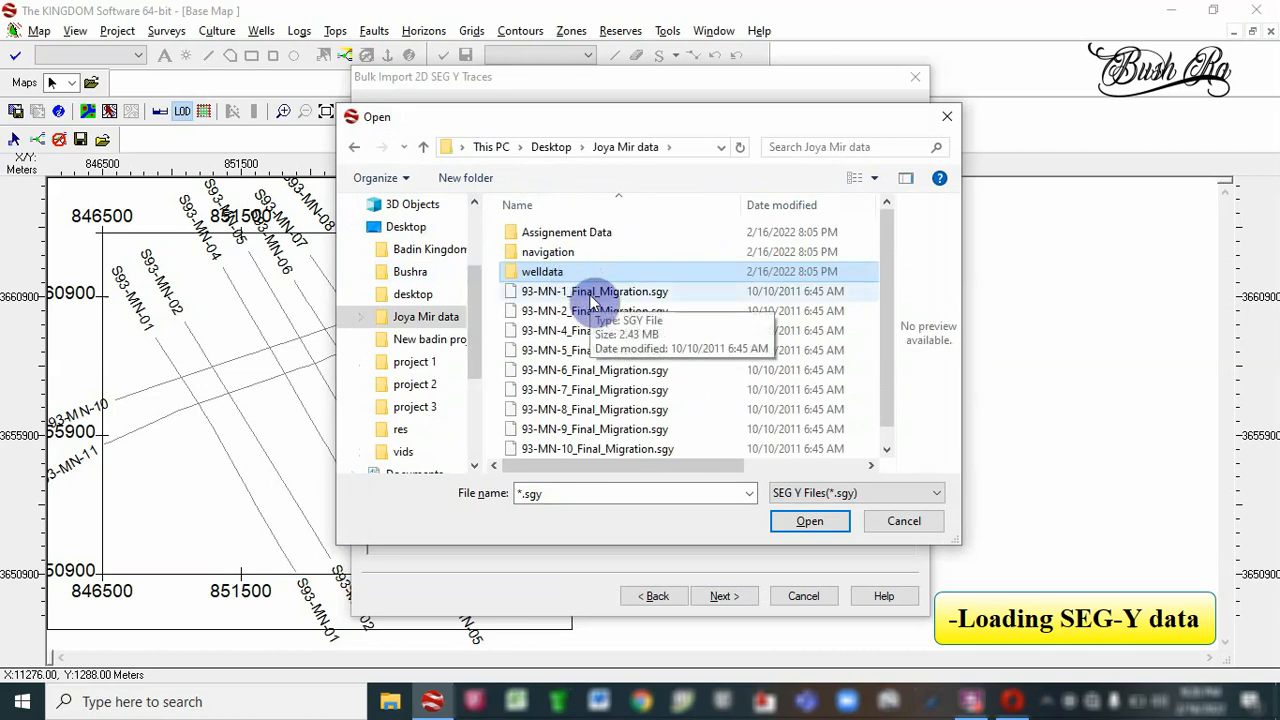
double_click(590, 299)
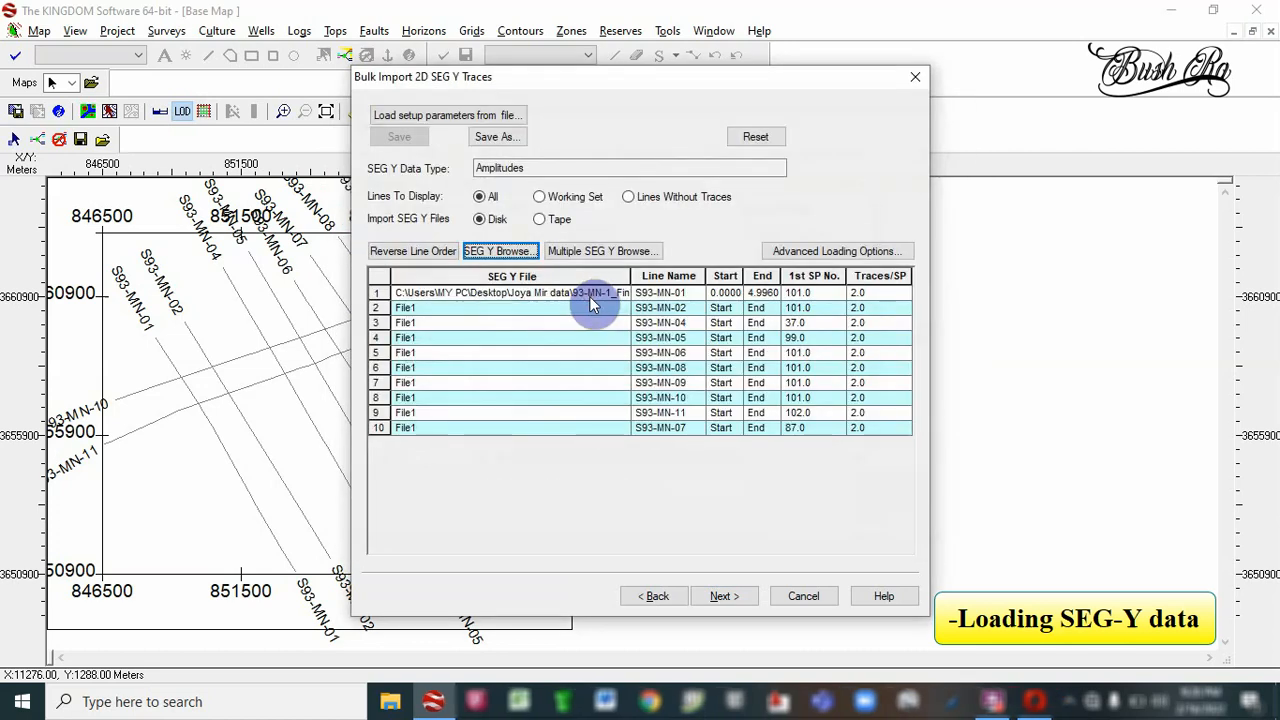
Assign 93-MN-2_Final_Migration.sgy to line S93-MN-02 and 93-MN-4_Final_Migration.sgy to line S93-MN-04
double_click(591, 307)
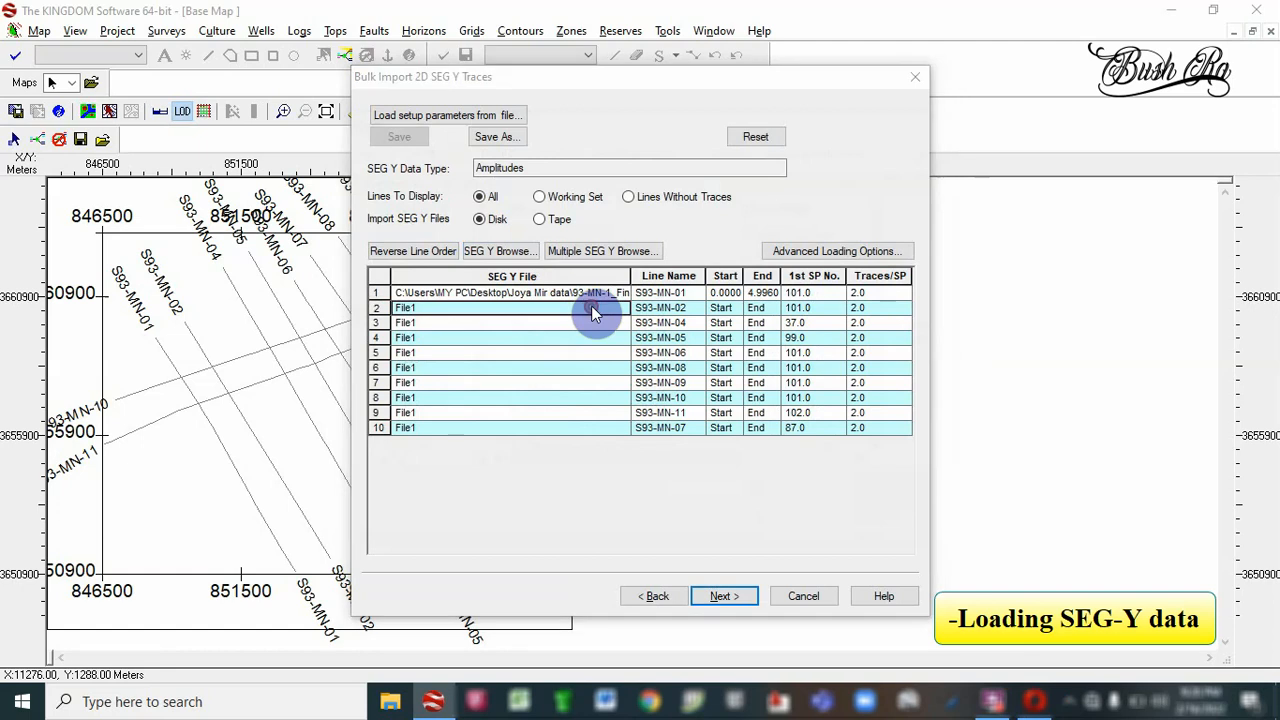
double_click(593, 311)
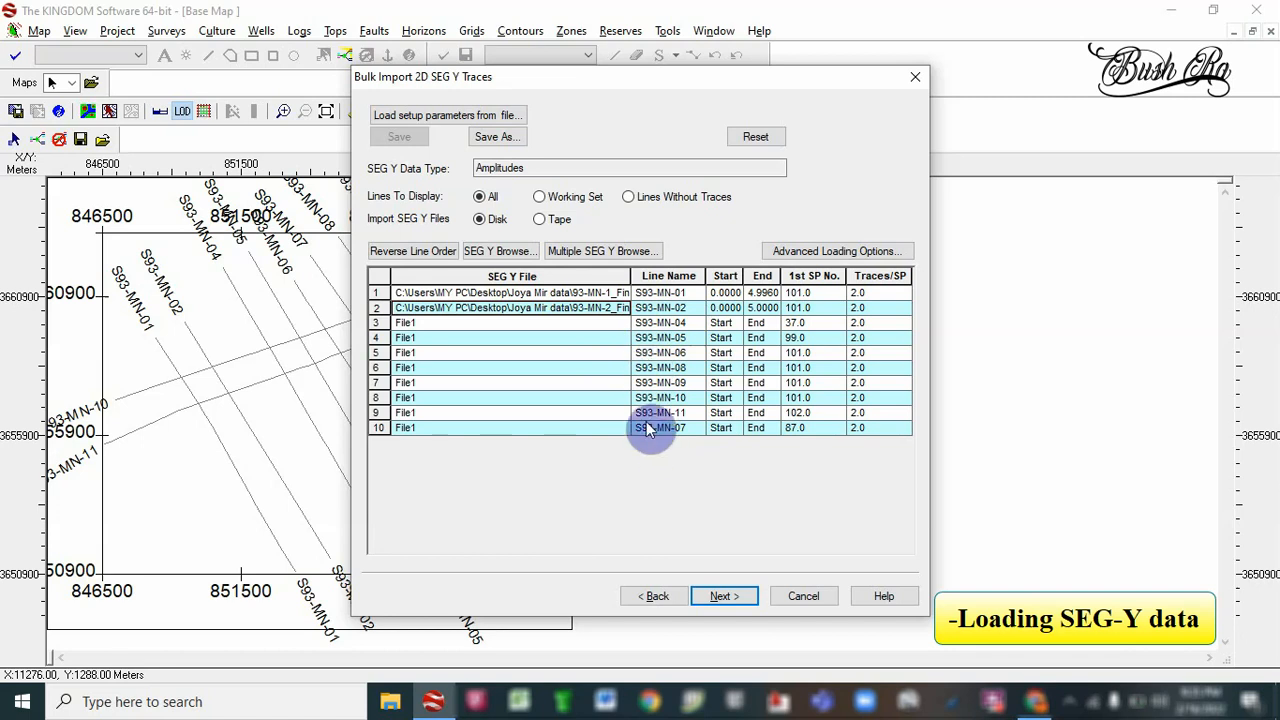
double_click(603, 323)
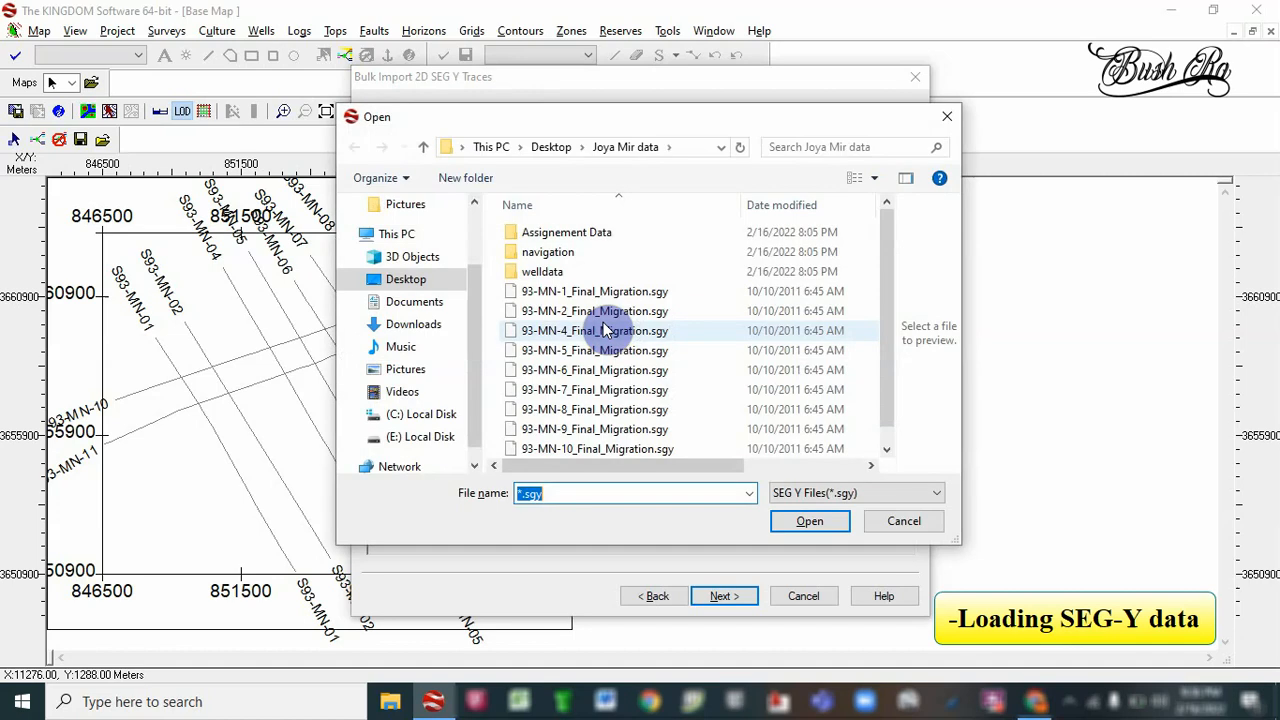
double_click(603, 331)
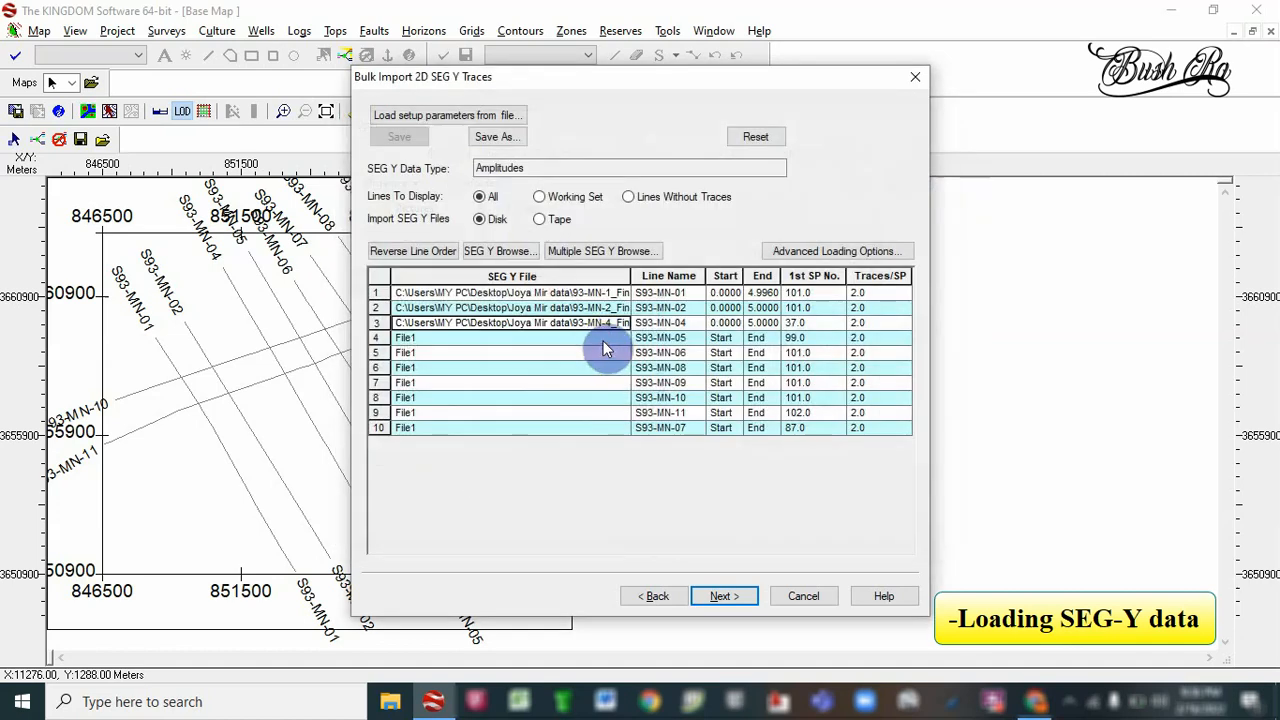
Assign 93-MN-5_Final_Migration.sgy to line S93-MN-05 and 93-MN-6_Final_Migration.sgy to line S93-MN-06
double_click(603, 345)
left_click(604, 351)
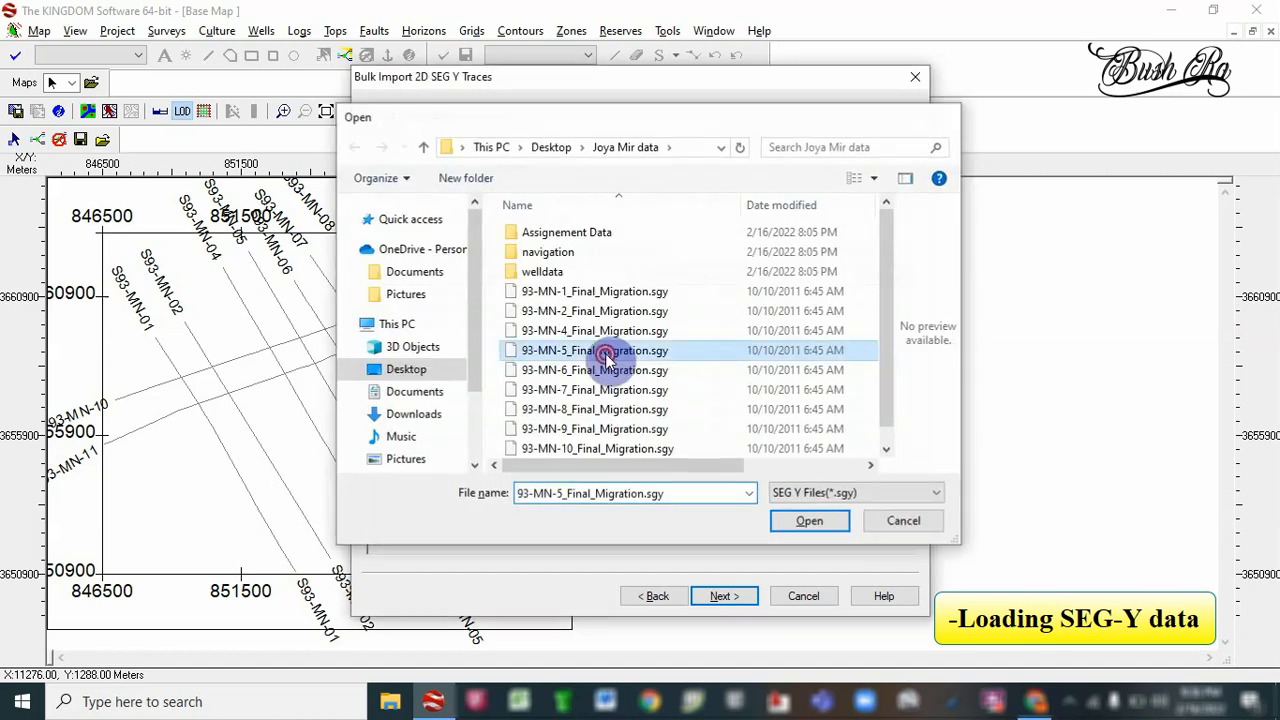
double_click(605, 352)
double_click(605, 351)
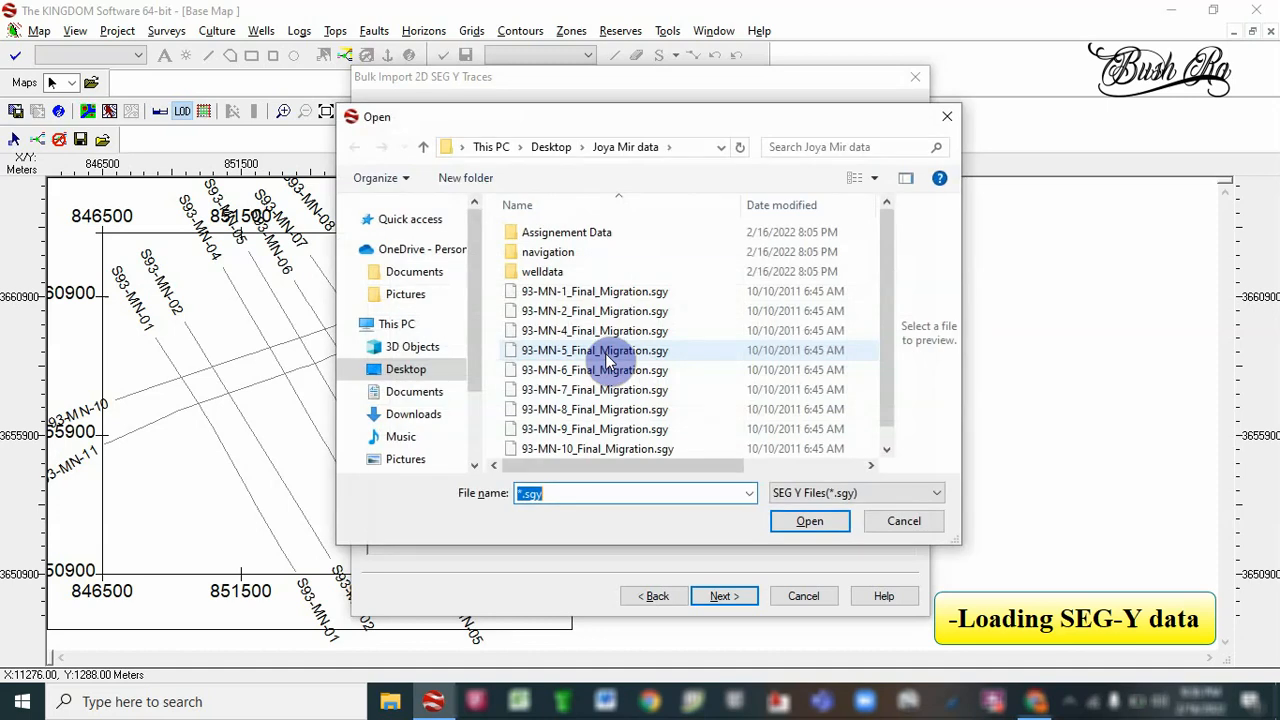
double_click(606, 370)
Assign the 93-MN-8, 93-MN-9 and 93-MN-10 Final_Migration.sgy files to lines S93-MN-08, S93-MN-09 and S93-MN-10
double_click(607, 368)
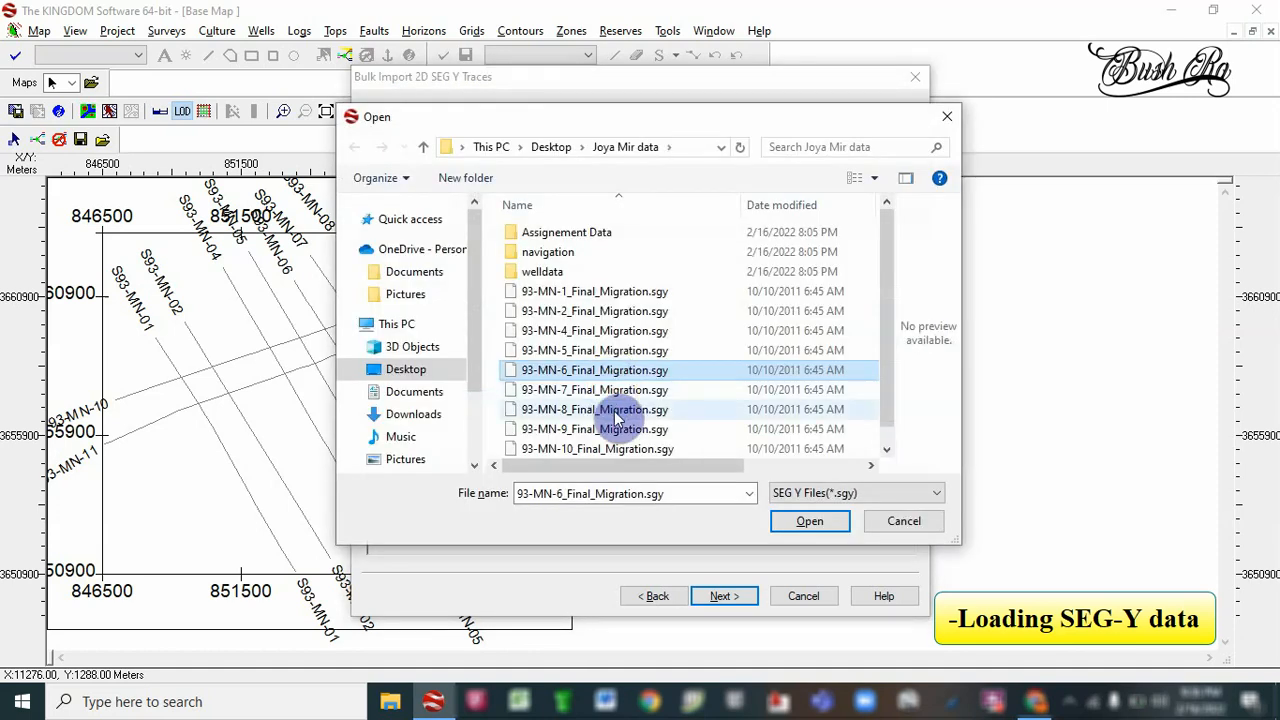
double_click(614, 410)
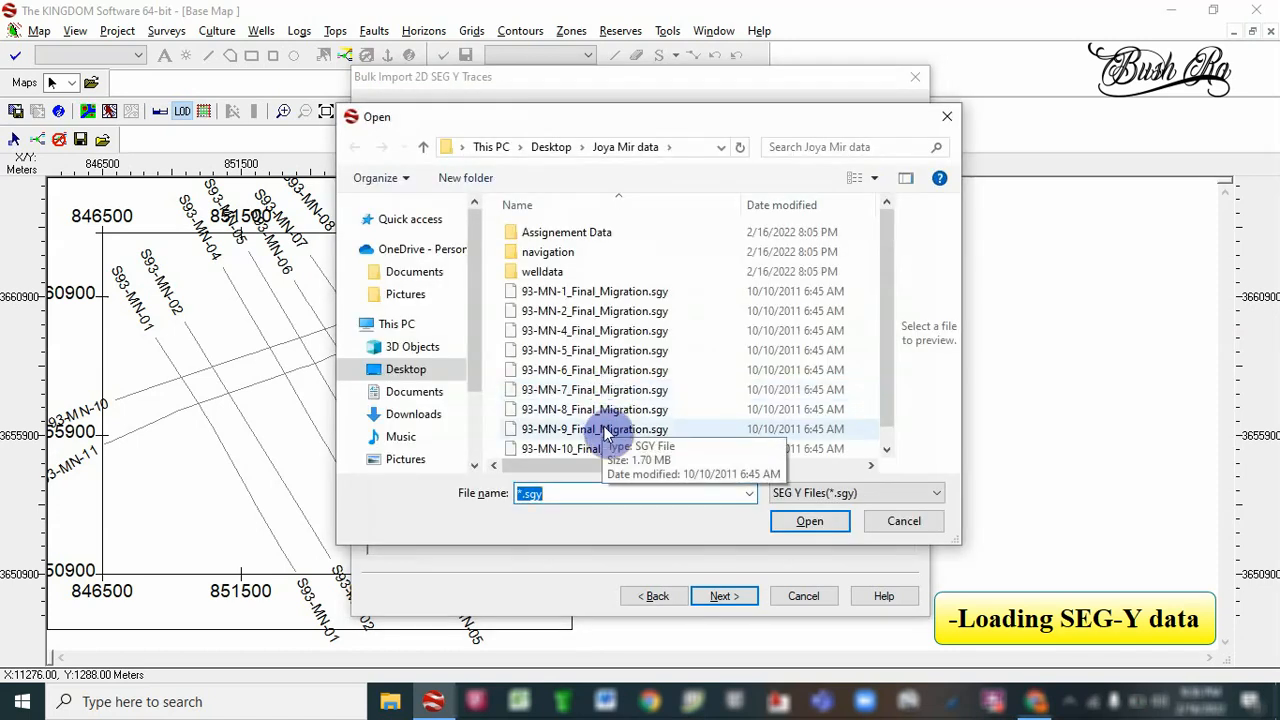
double_click(604, 430)
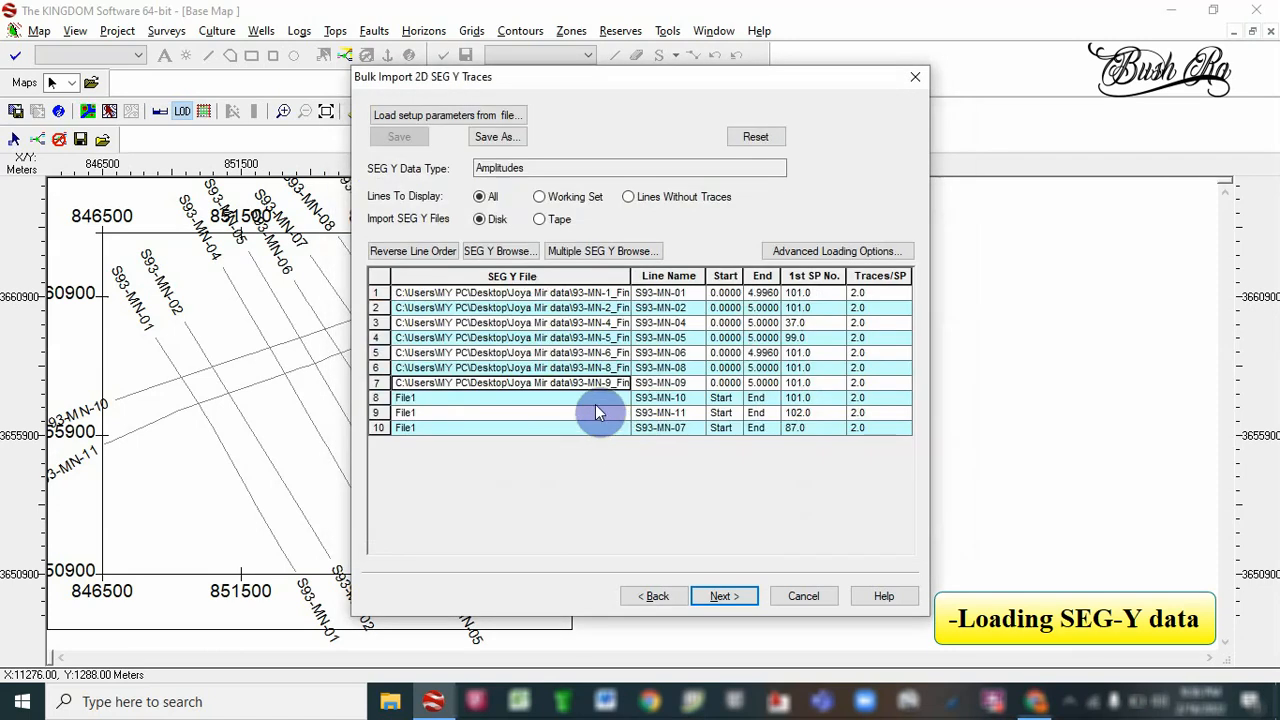
double_click(595, 403)
double_click(598, 448)
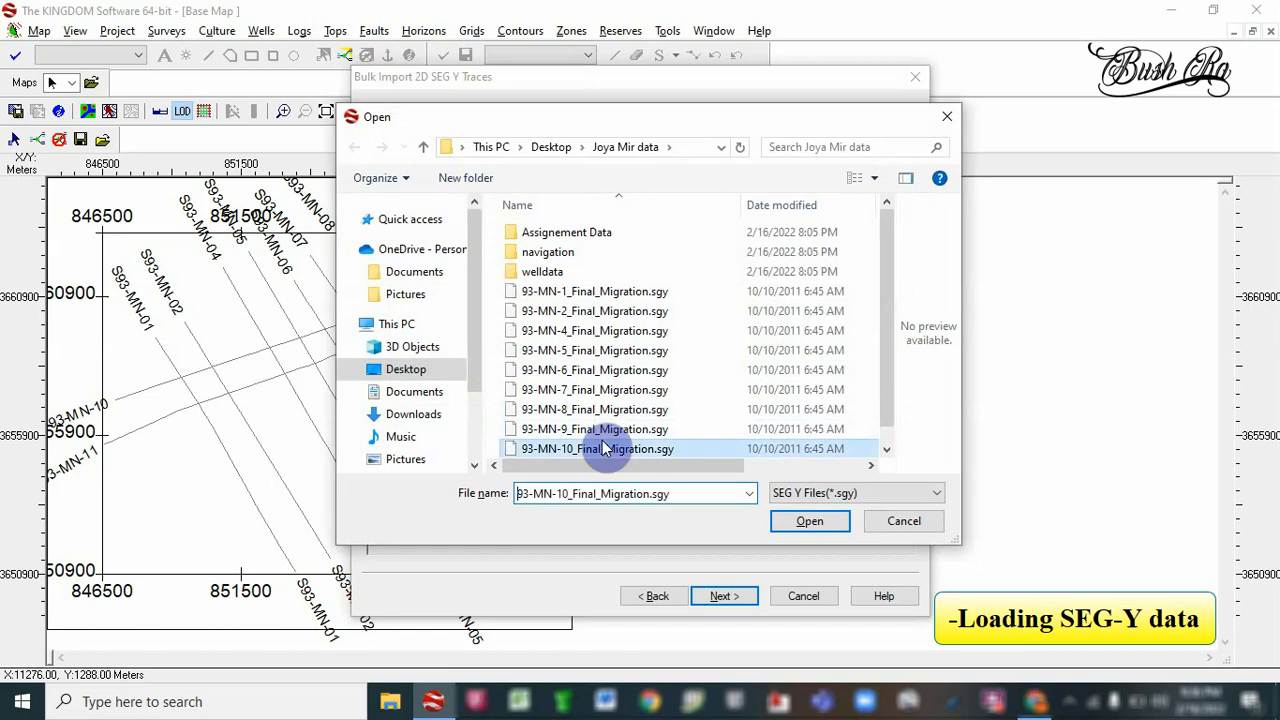
Assign 93-MN-11_Final_Migration.sgy to line S93-MN-11 and 93-MN-7_Final_Migration.sgy to line S93-MN-07
left_click(594, 412)
left_click(594, 412)
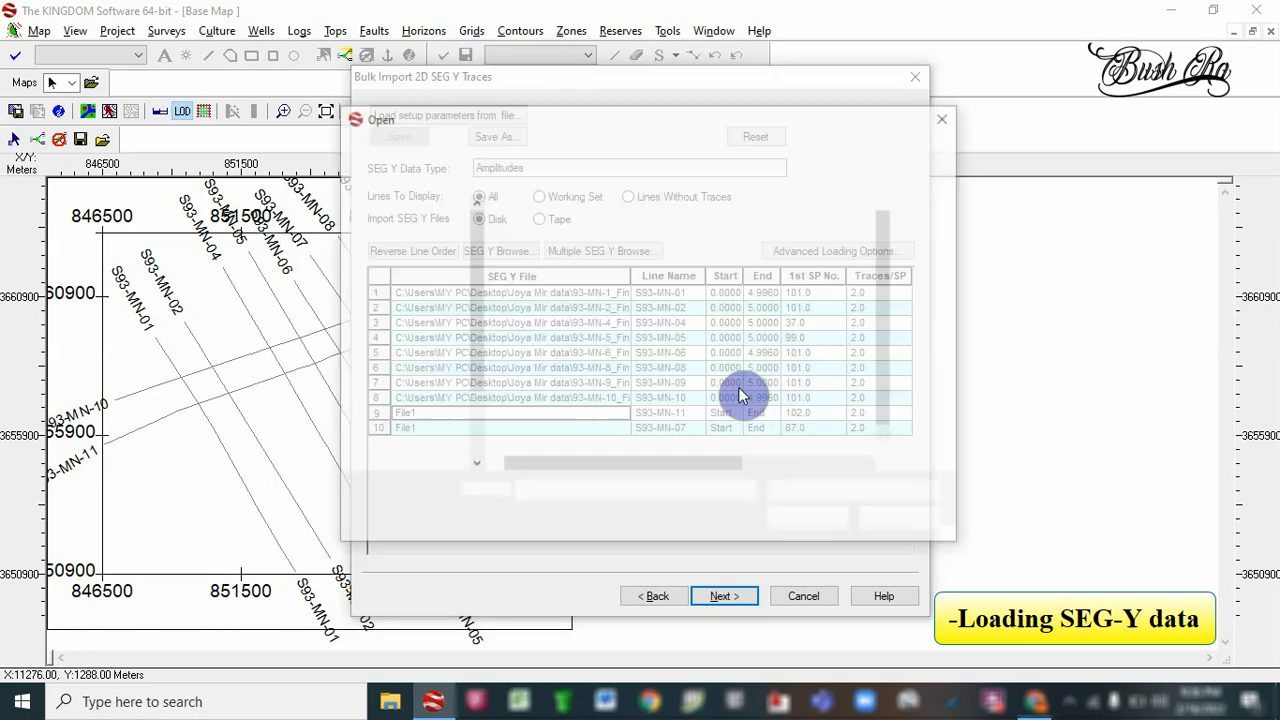
left_click_drag(887, 375, 894, 443)
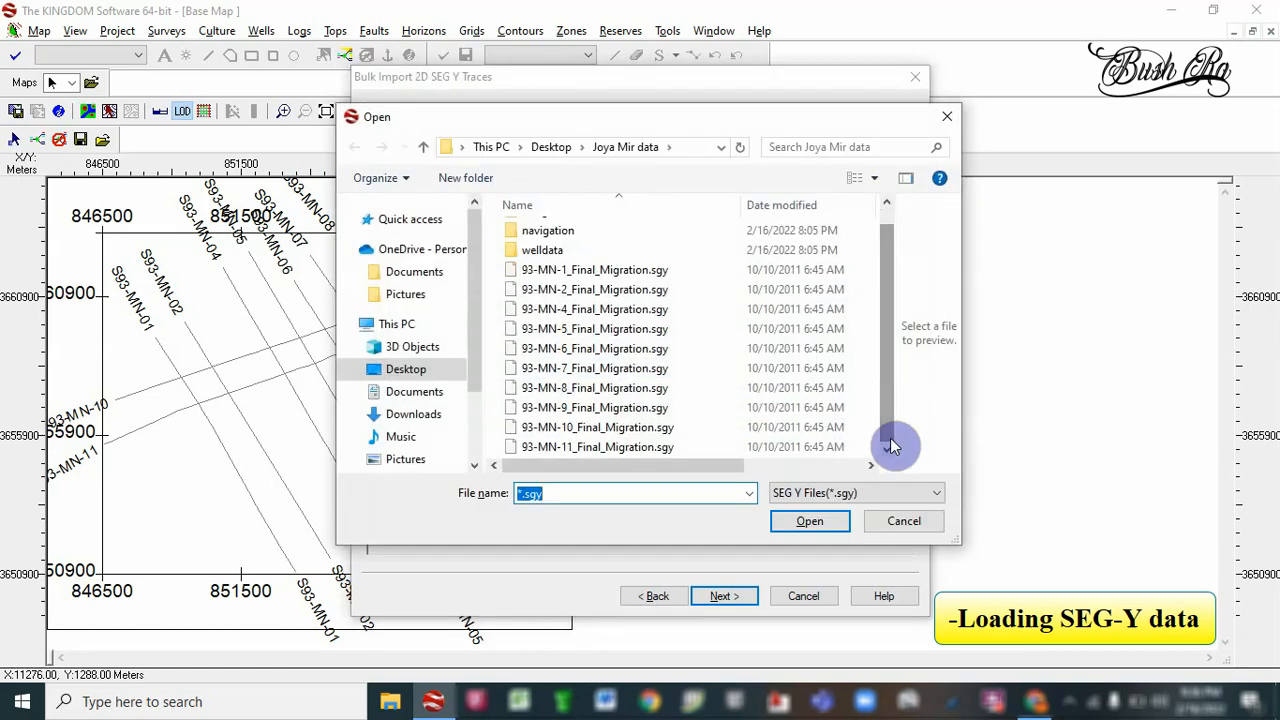
double_click(684, 449)
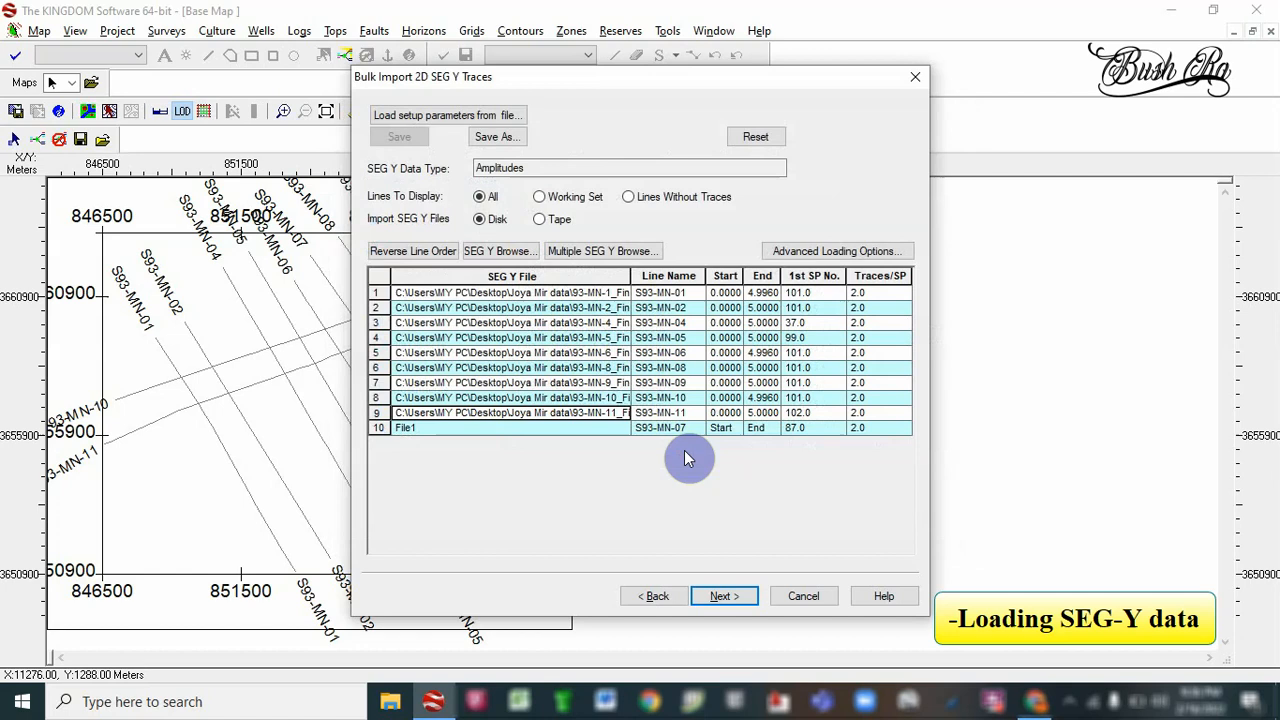
left_click(629, 428)
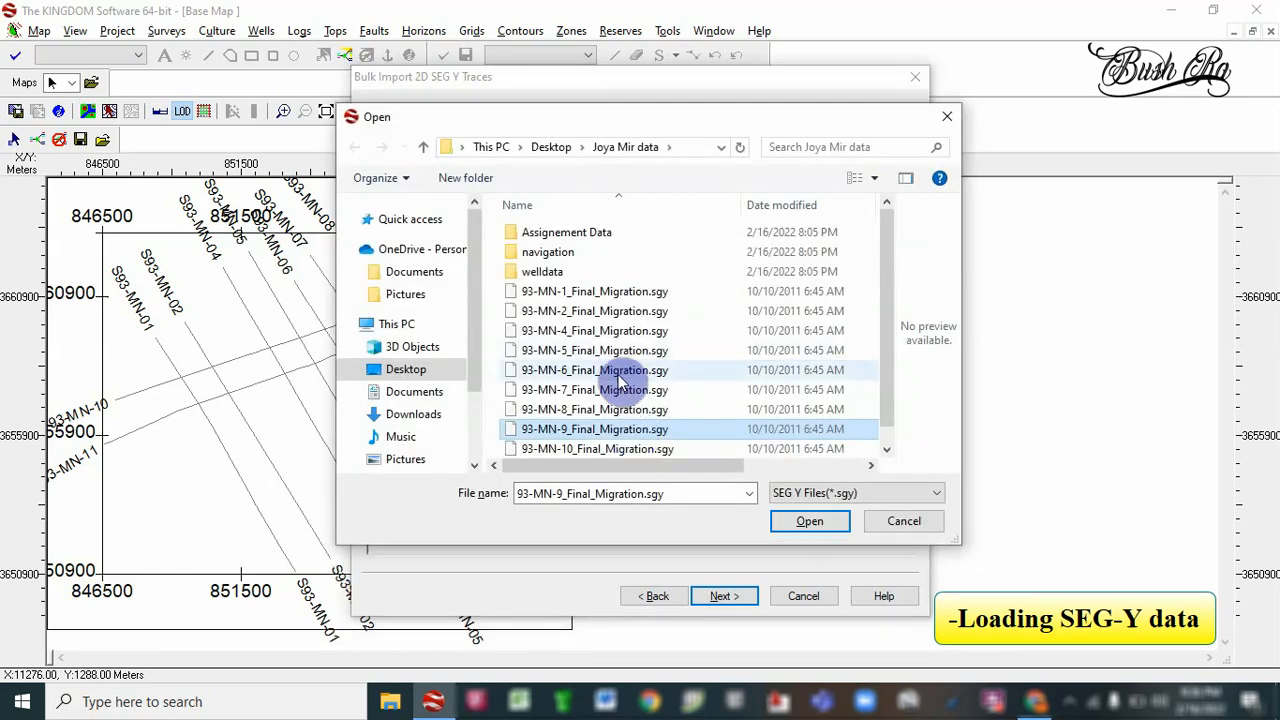
double_click(610, 390)
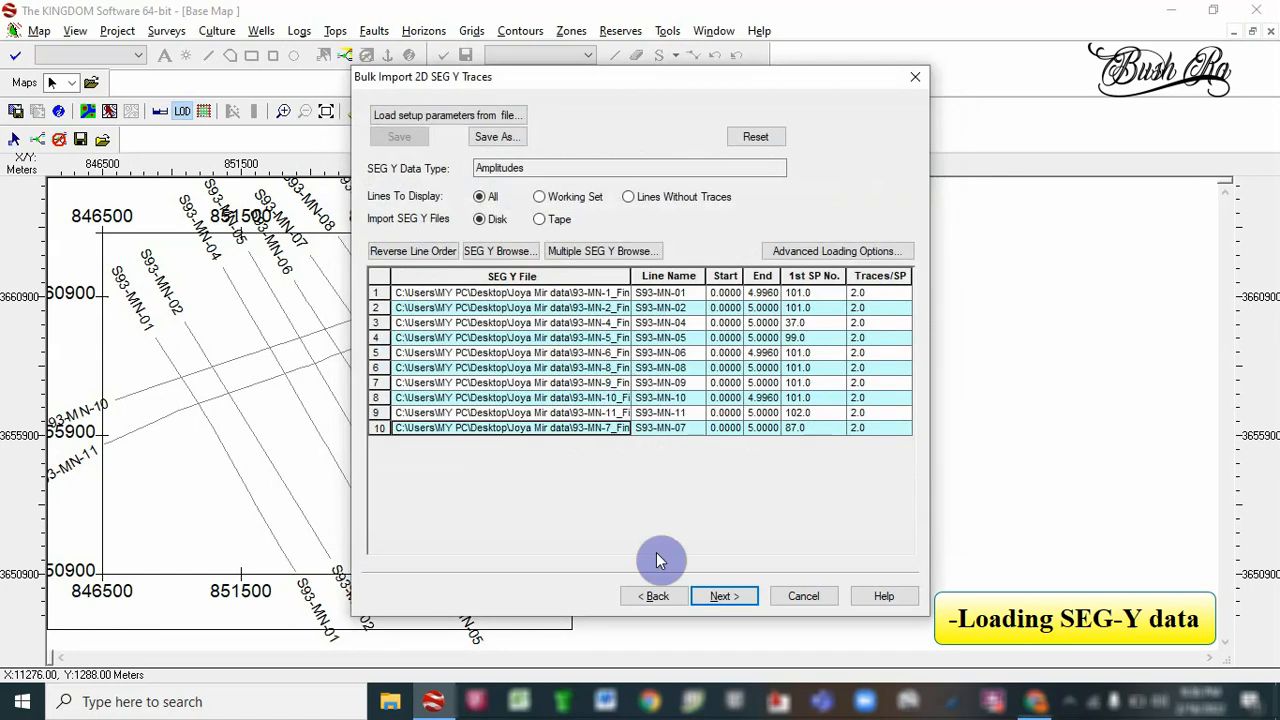
Run the bulk SEG Y import, loading trace numbers as Trace Sequence Number by Counting
left_click(714, 596)
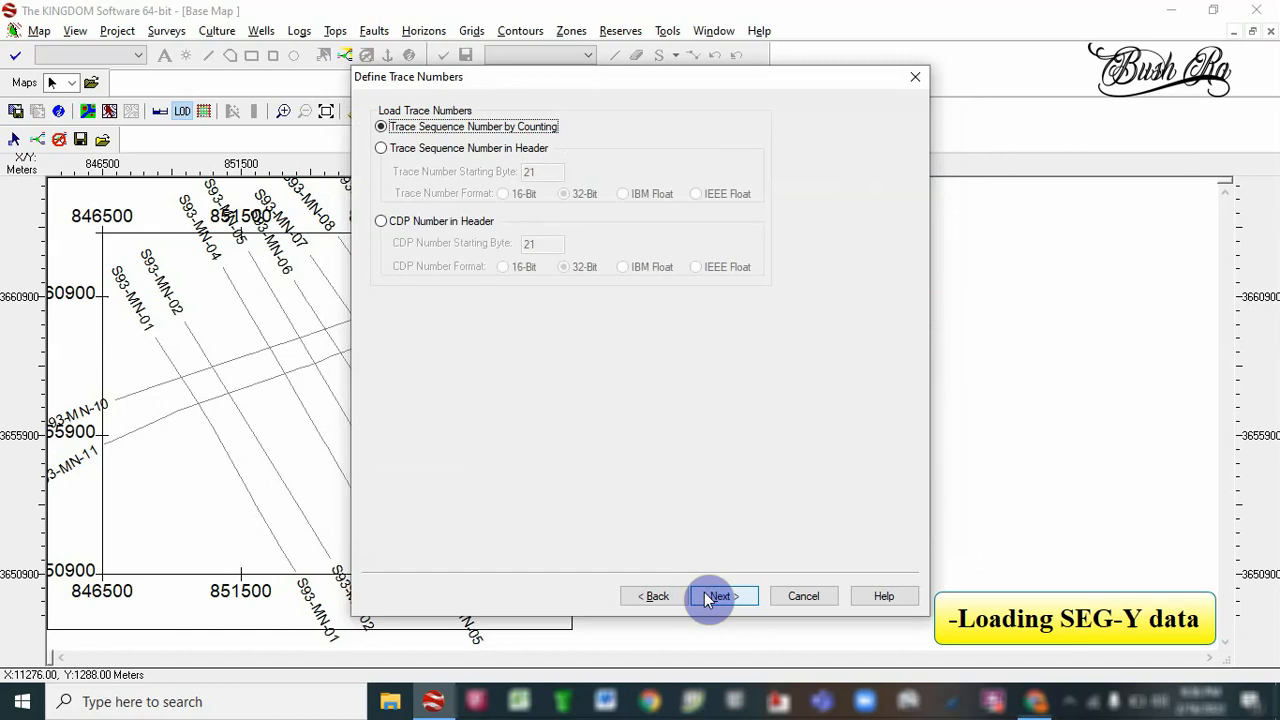
left_click(716, 596)
left_click(708, 596)
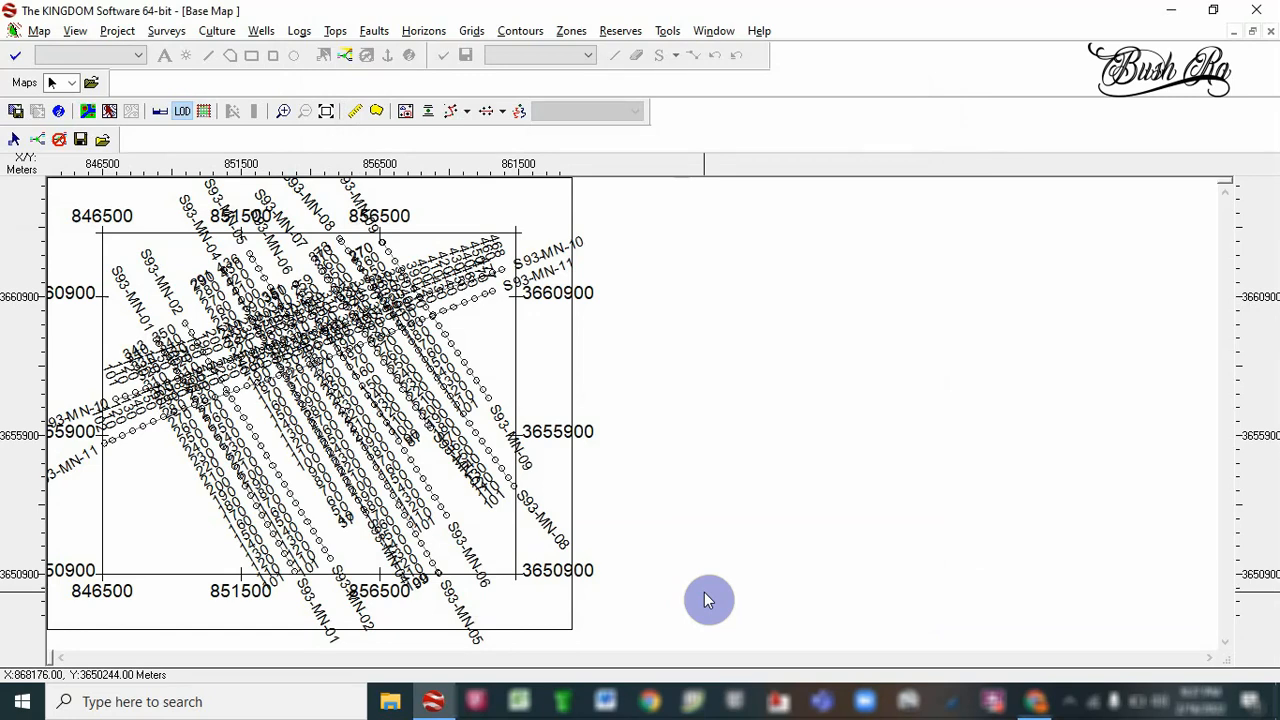
In the survey annotation for S93-MN-05, set the shotpoint symbol and annotation intervals to 100 and apply them to all 2D surveys
left_click(165, 32)
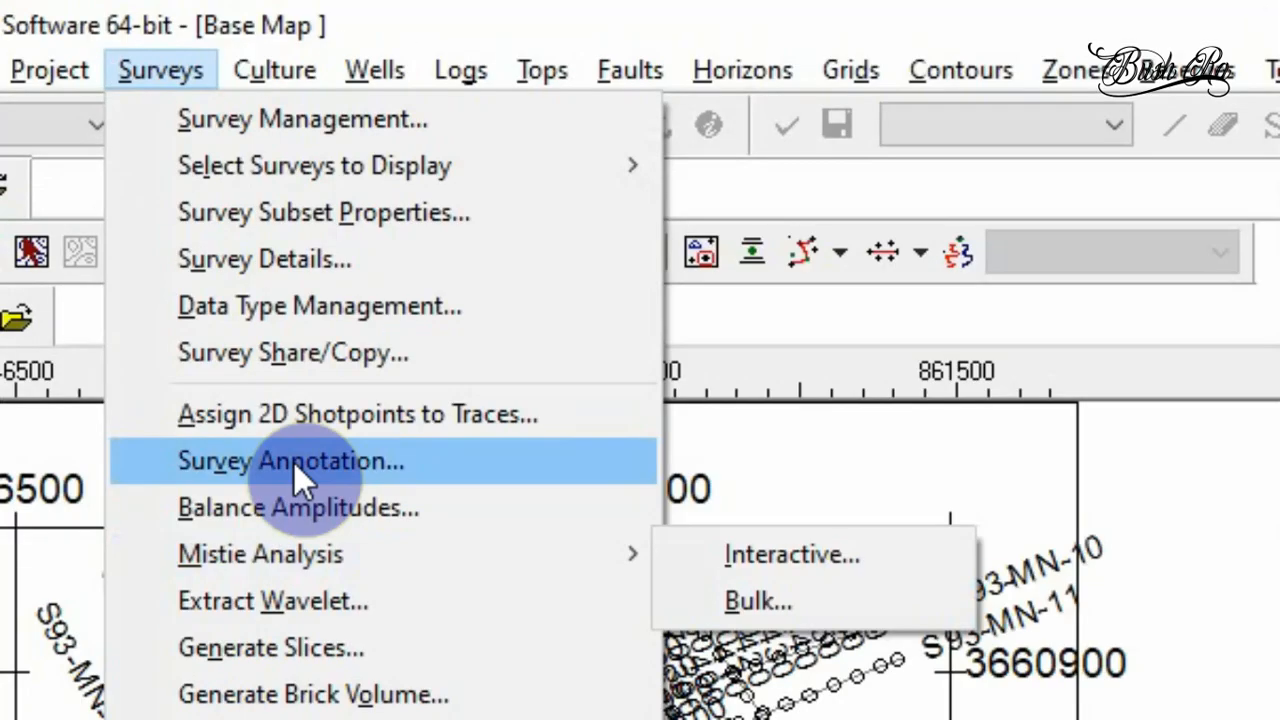
left_click(228, 207)
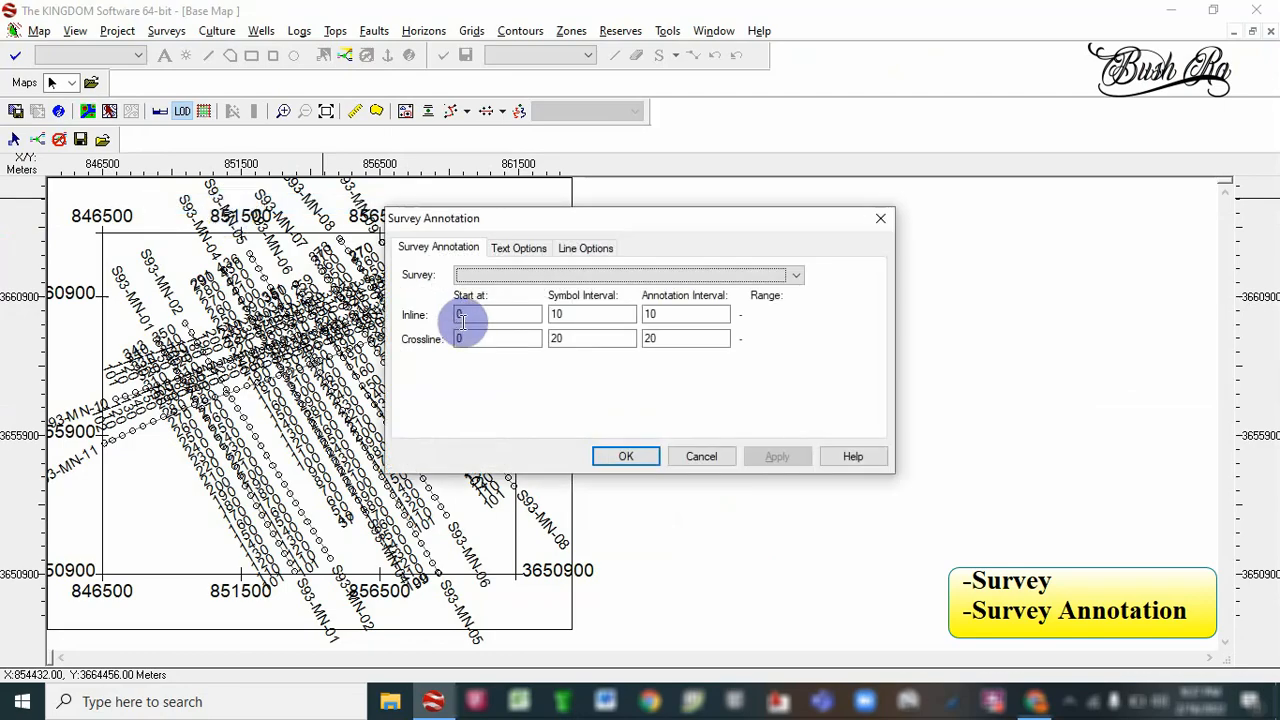
left_click(471, 271)
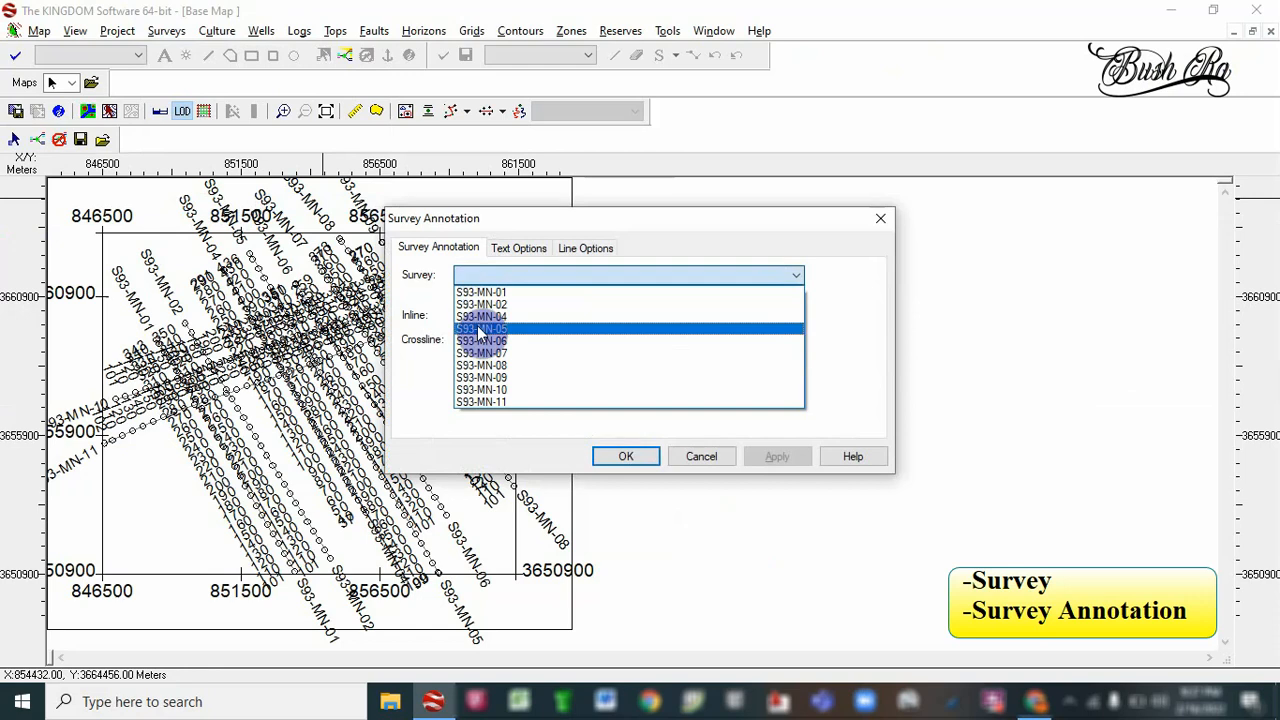
left_click(477, 331)
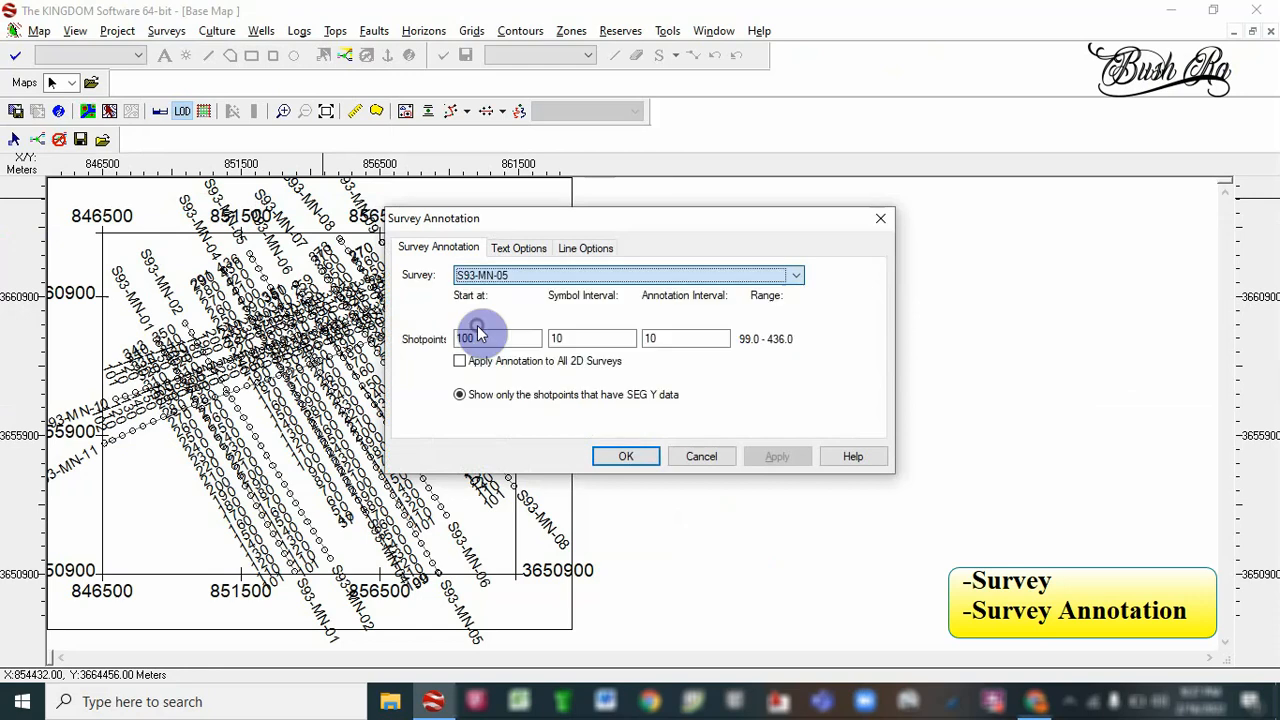
double_click(558, 340)
type("100")
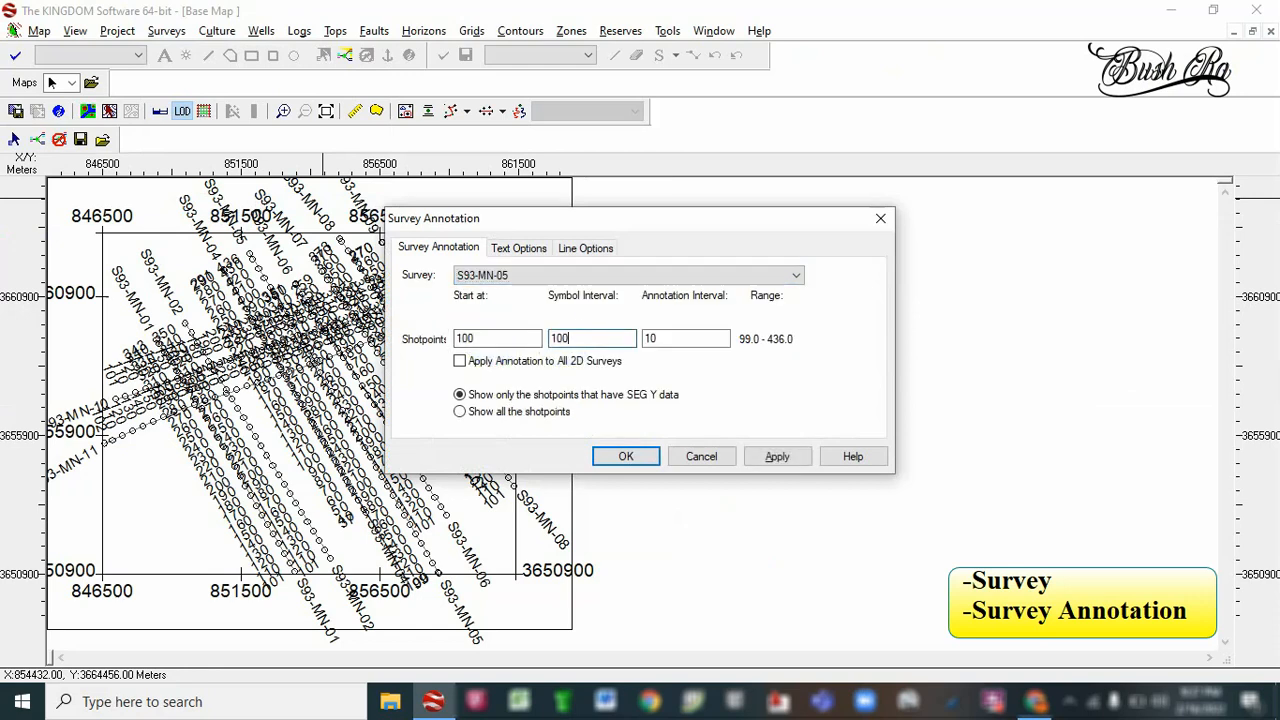
double_click(667, 340)
type("100")
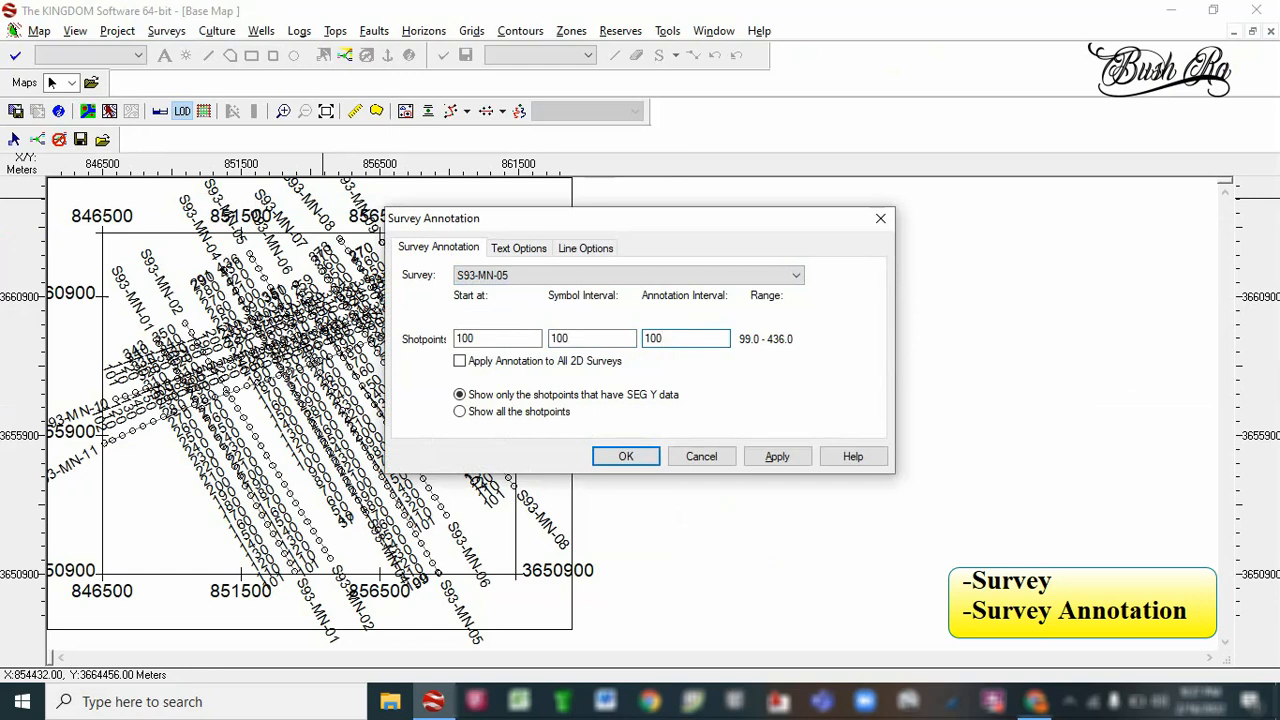
left_click(535, 361)
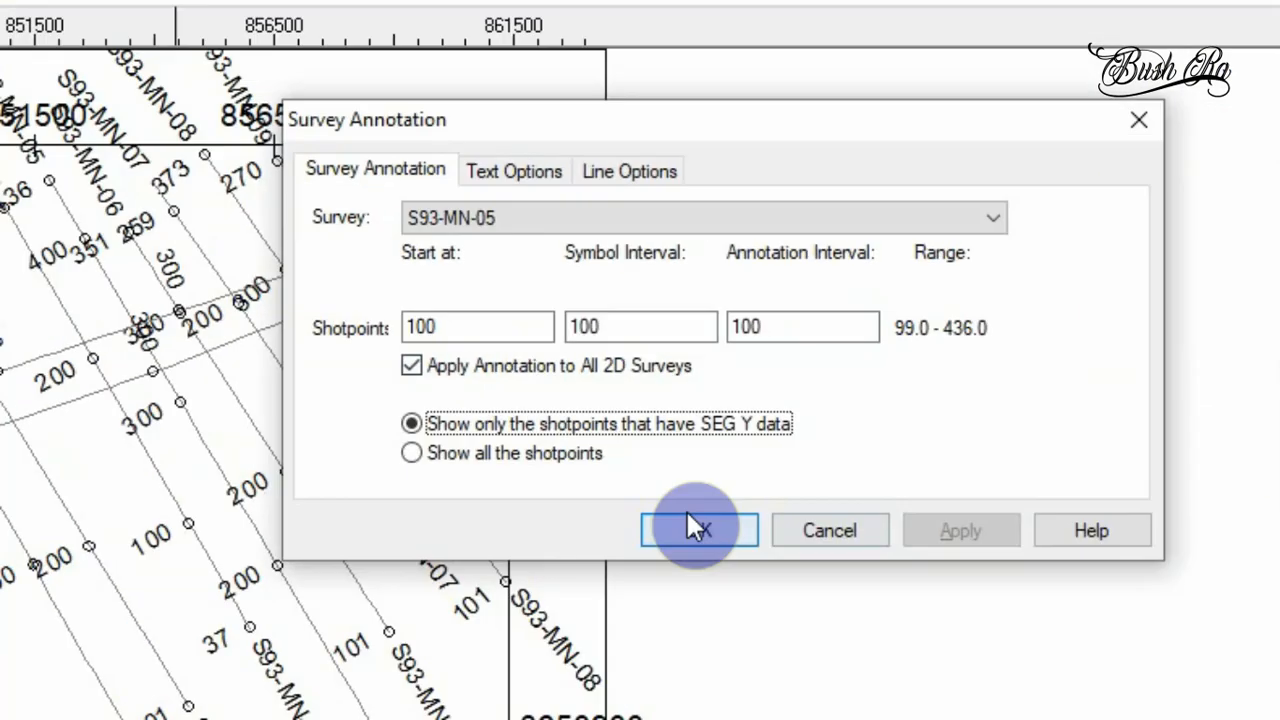
left_click(690, 522)
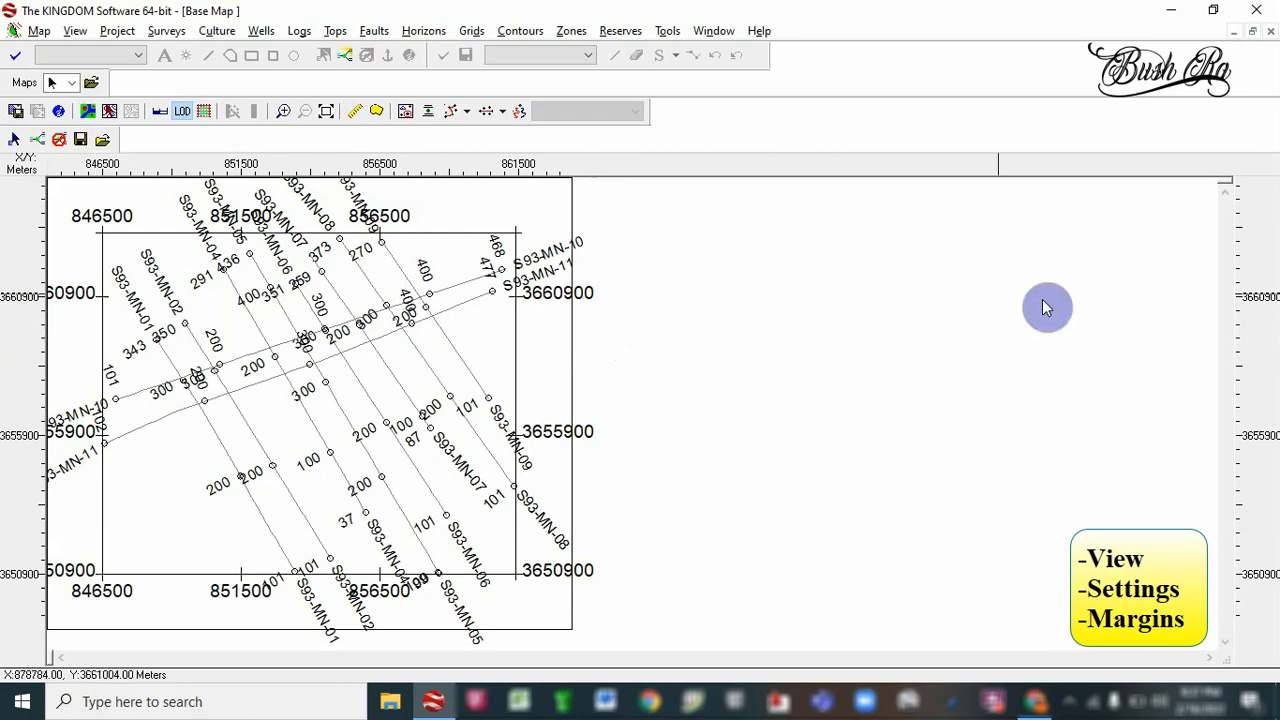
Set the base map's left/right margin to 5 cm and its top/bottom margin to 6 cm
left_click(88, 33)
left_click(80, 30)
left_click(80, 30)
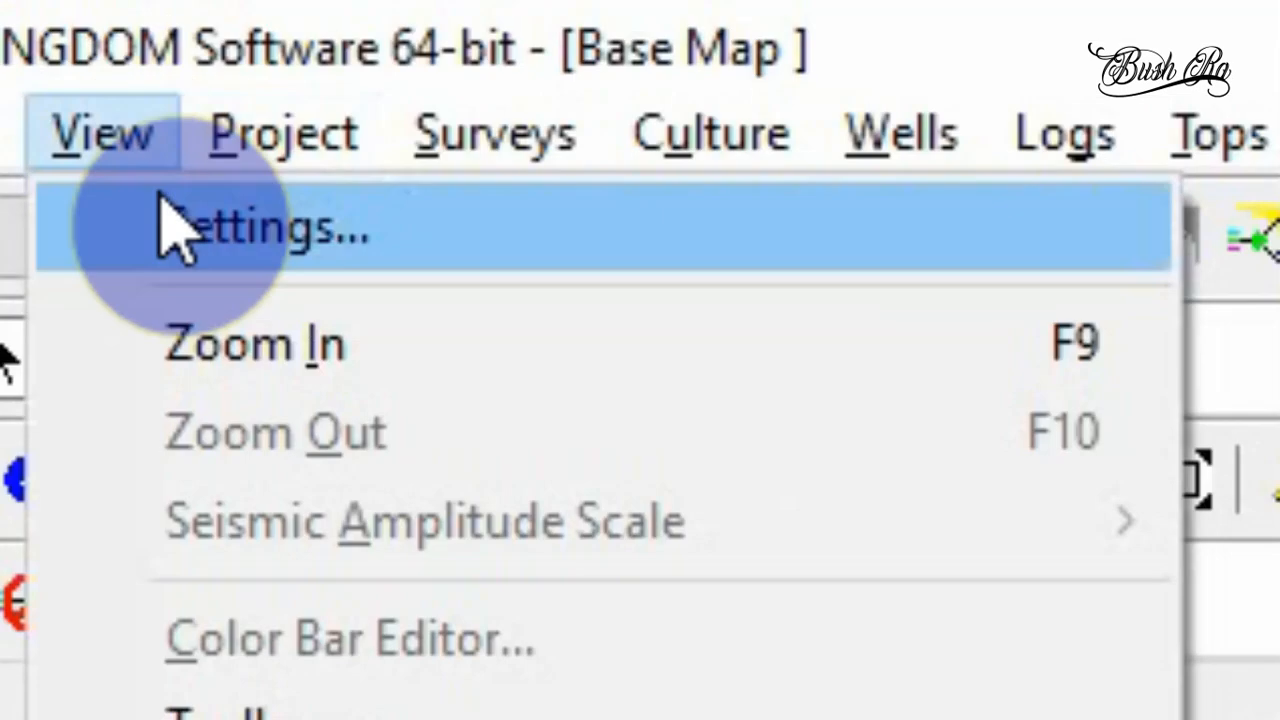
left_click(180, 230)
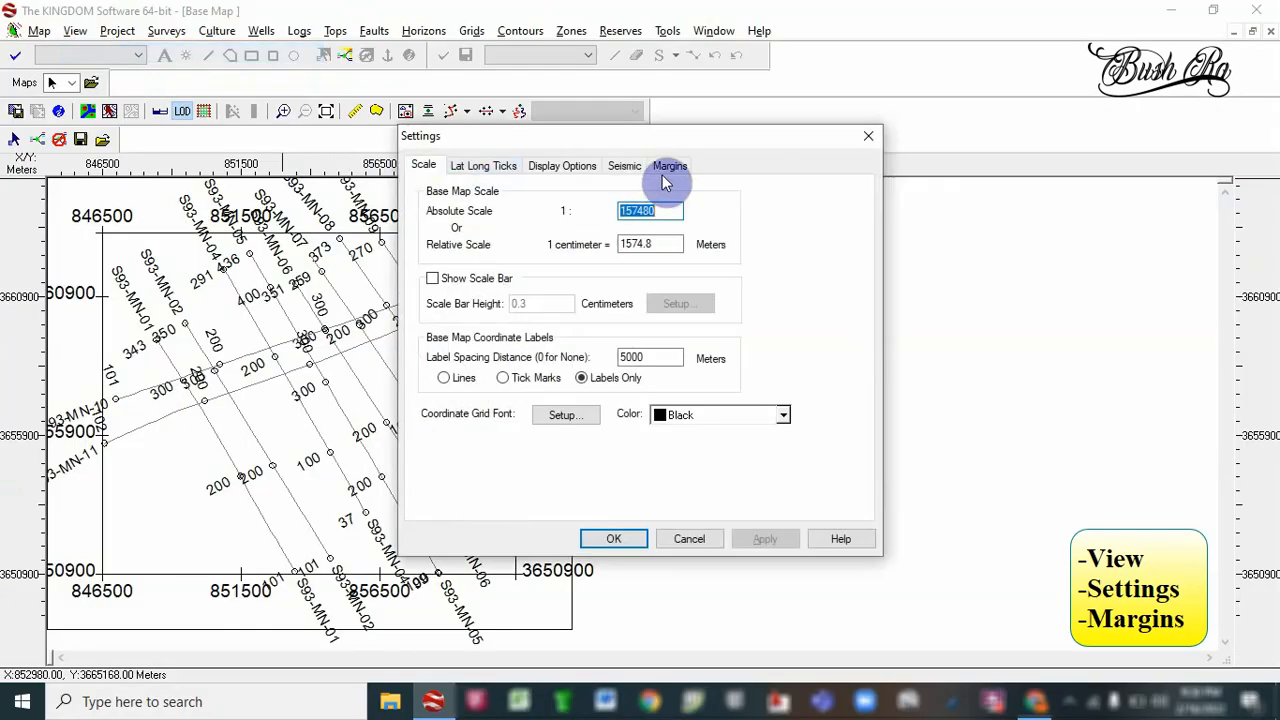
left_click(668, 167)
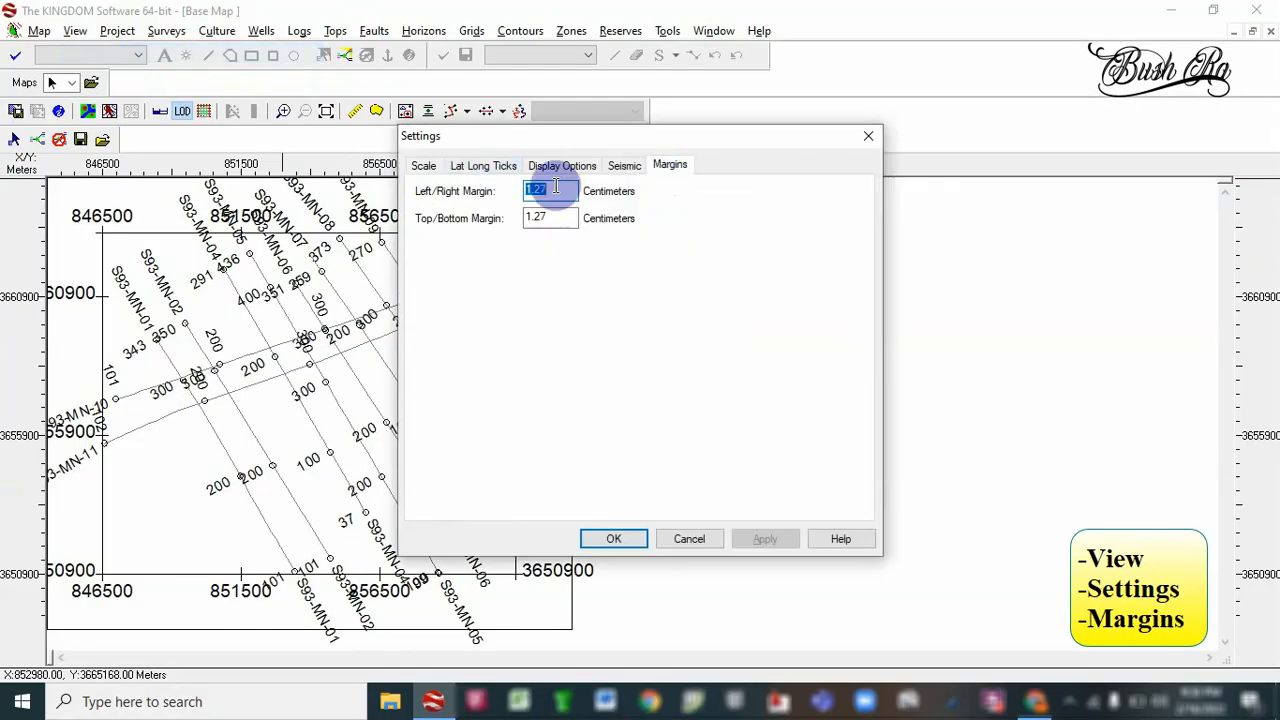
type("5")
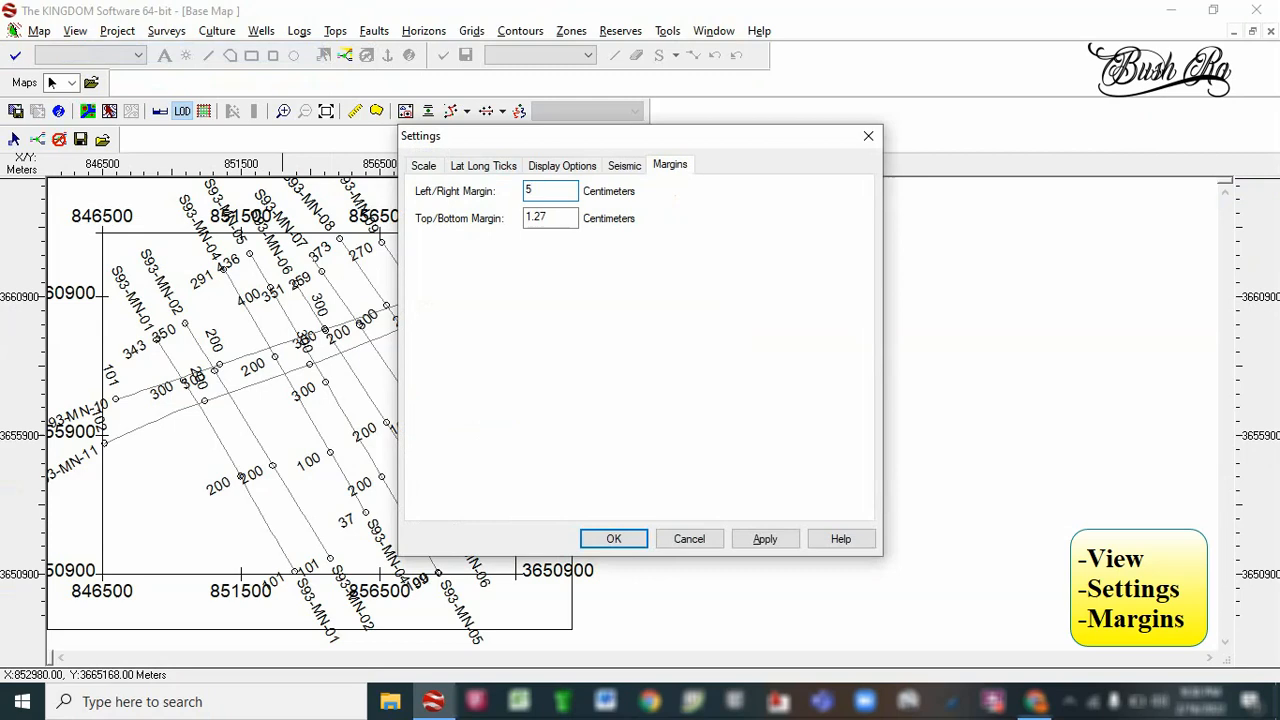
double_click(543, 217)
type("6")
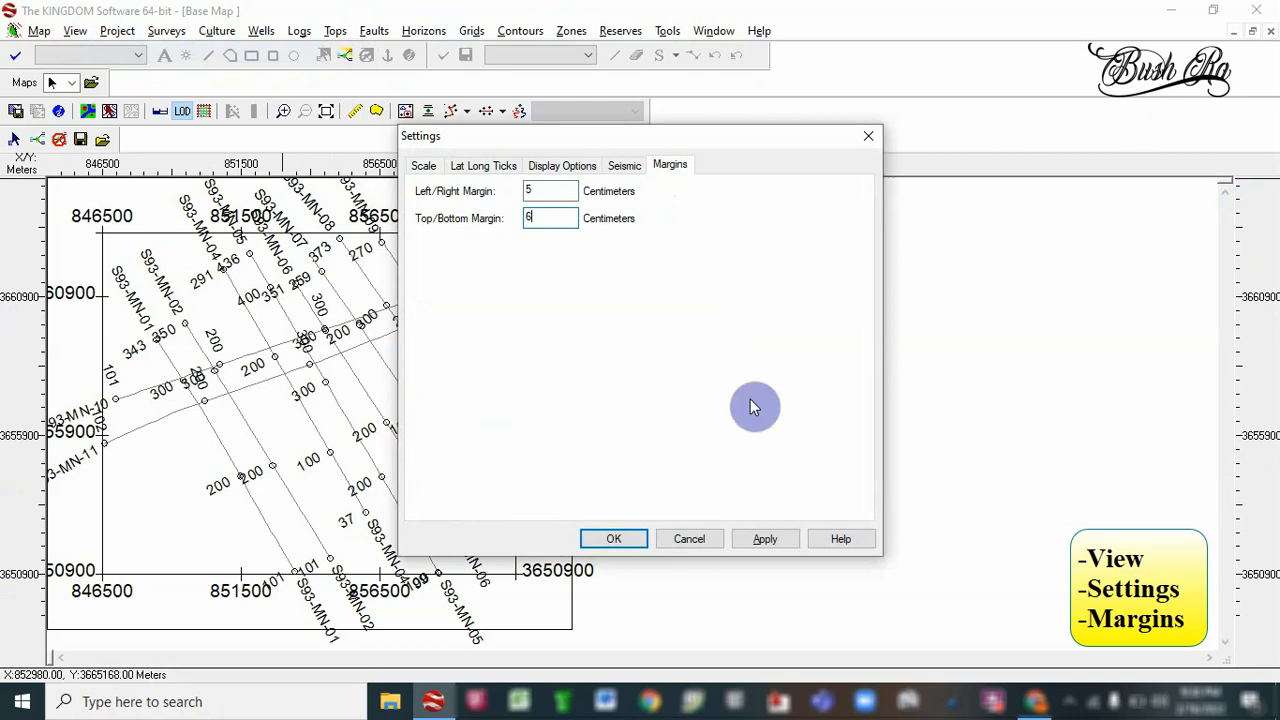
left_click(763, 537)
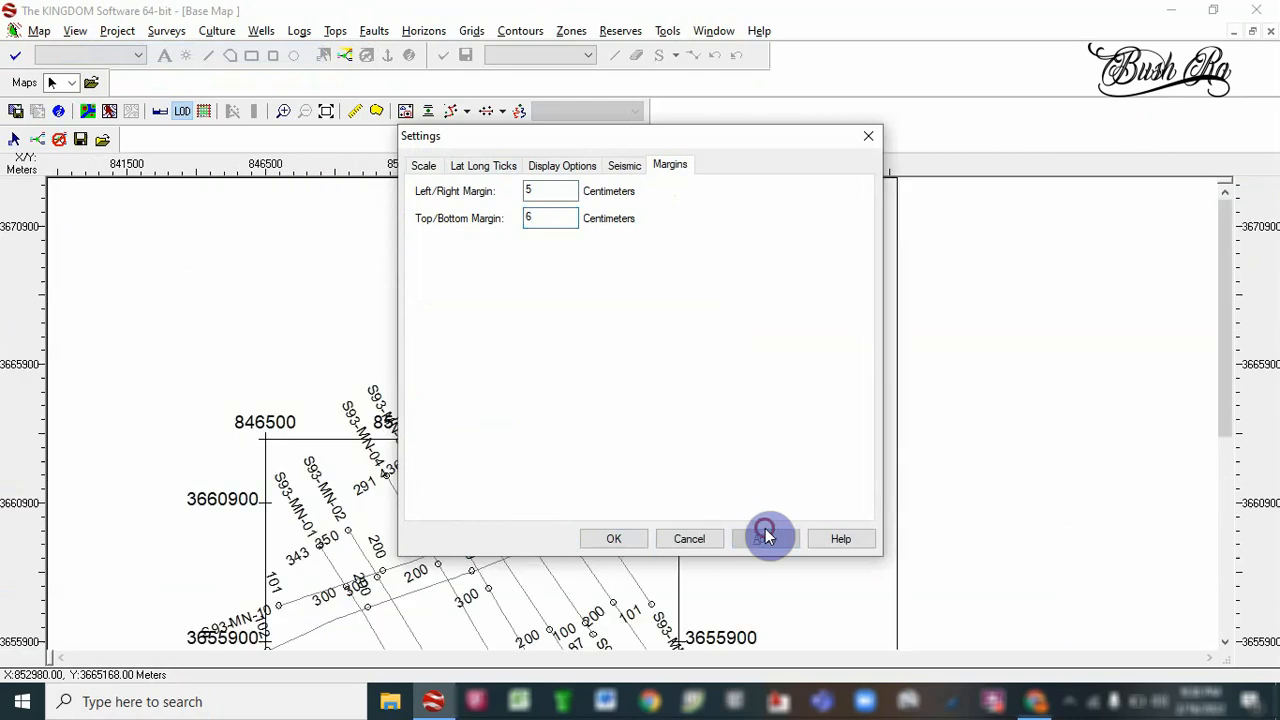
left_click(614, 541)
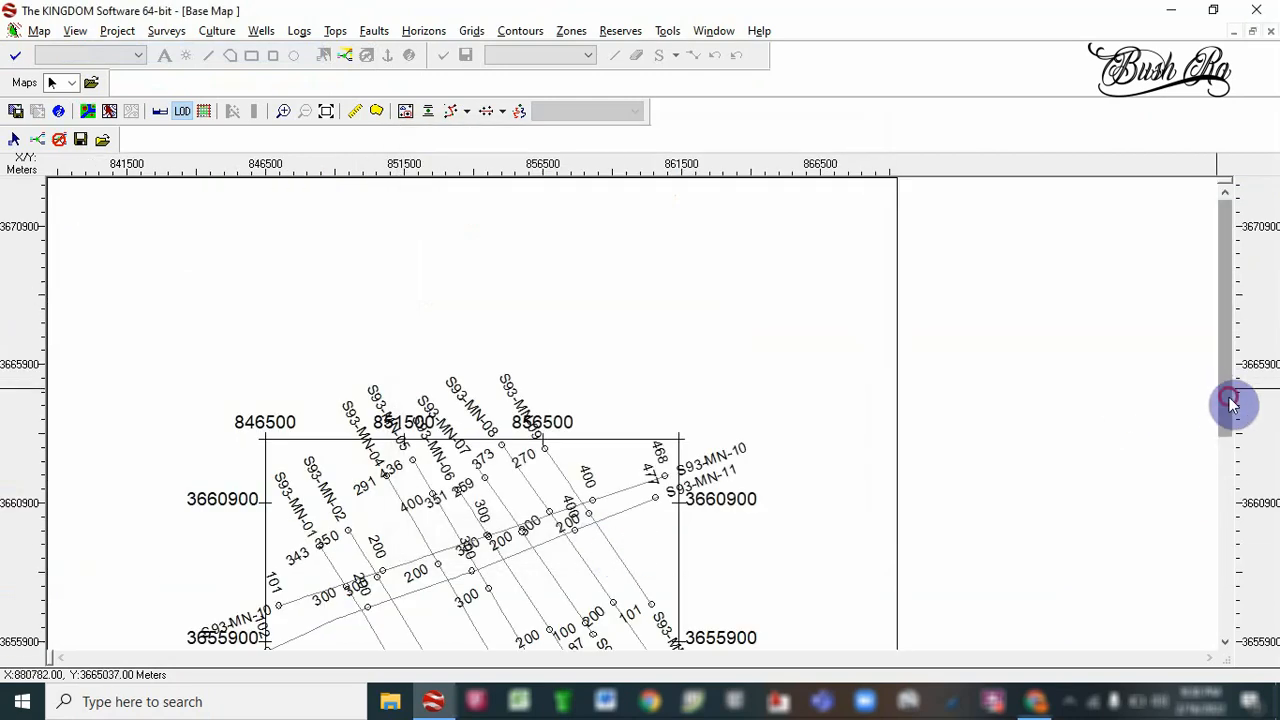
Show the scale bar on the base map through the map's scale settings
left_click_drag(1229, 403, 1234, 503)
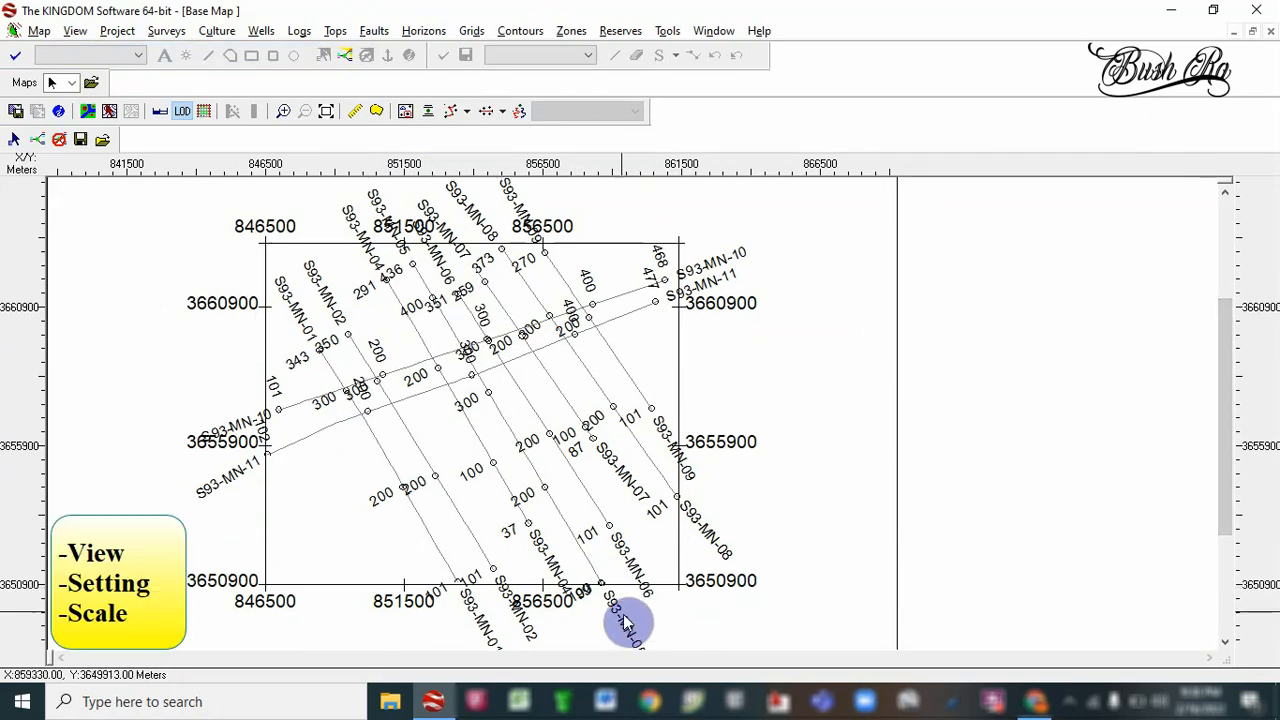
left_click(75, 30)
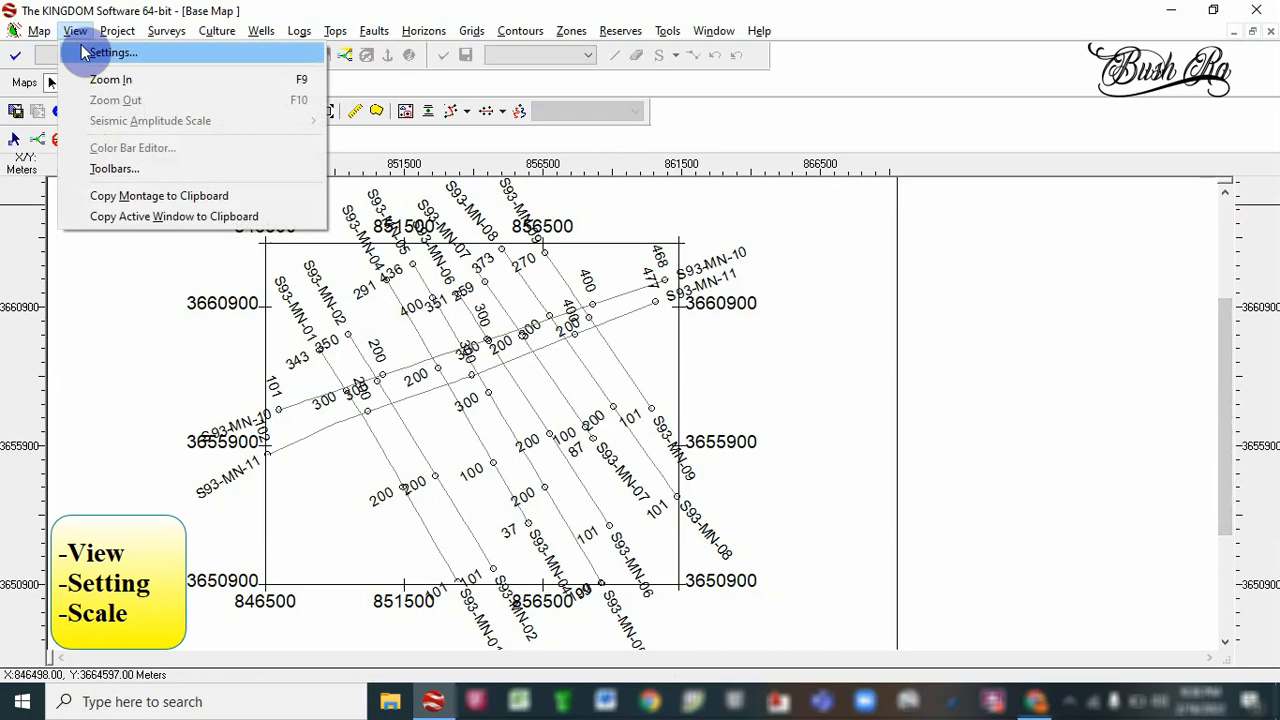
left_click(82, 51)
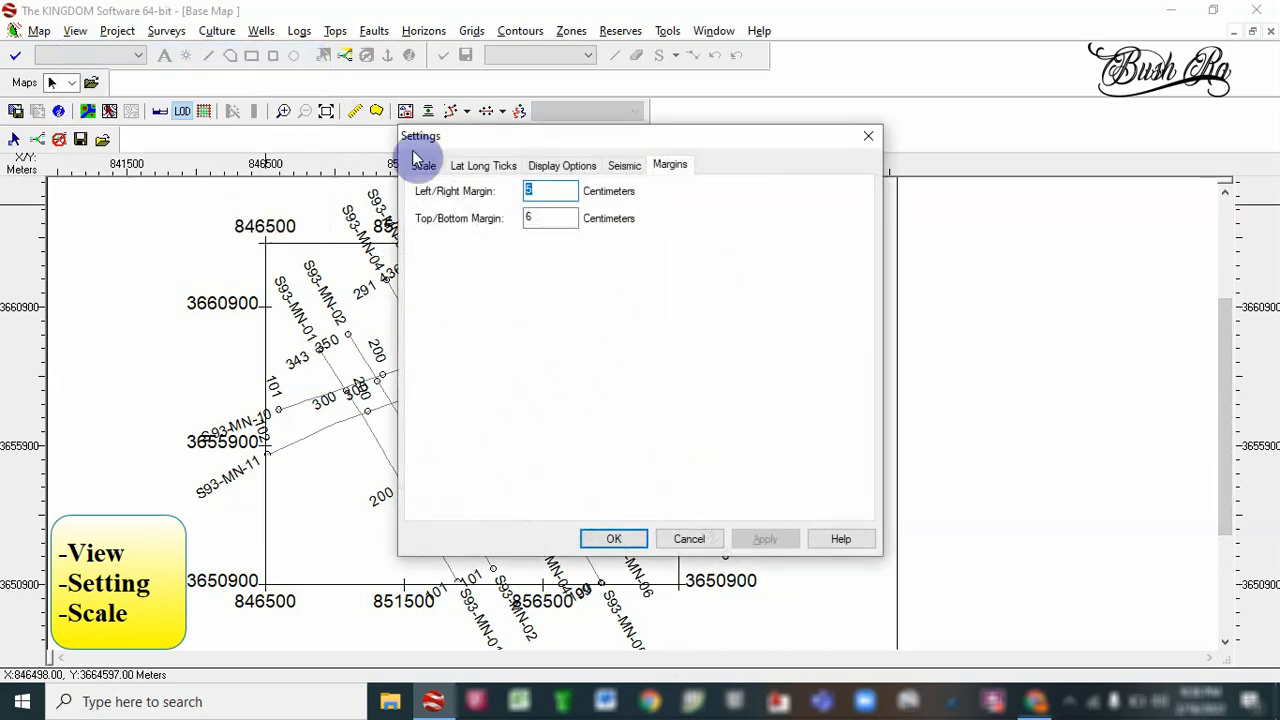
left_click(424, 167)
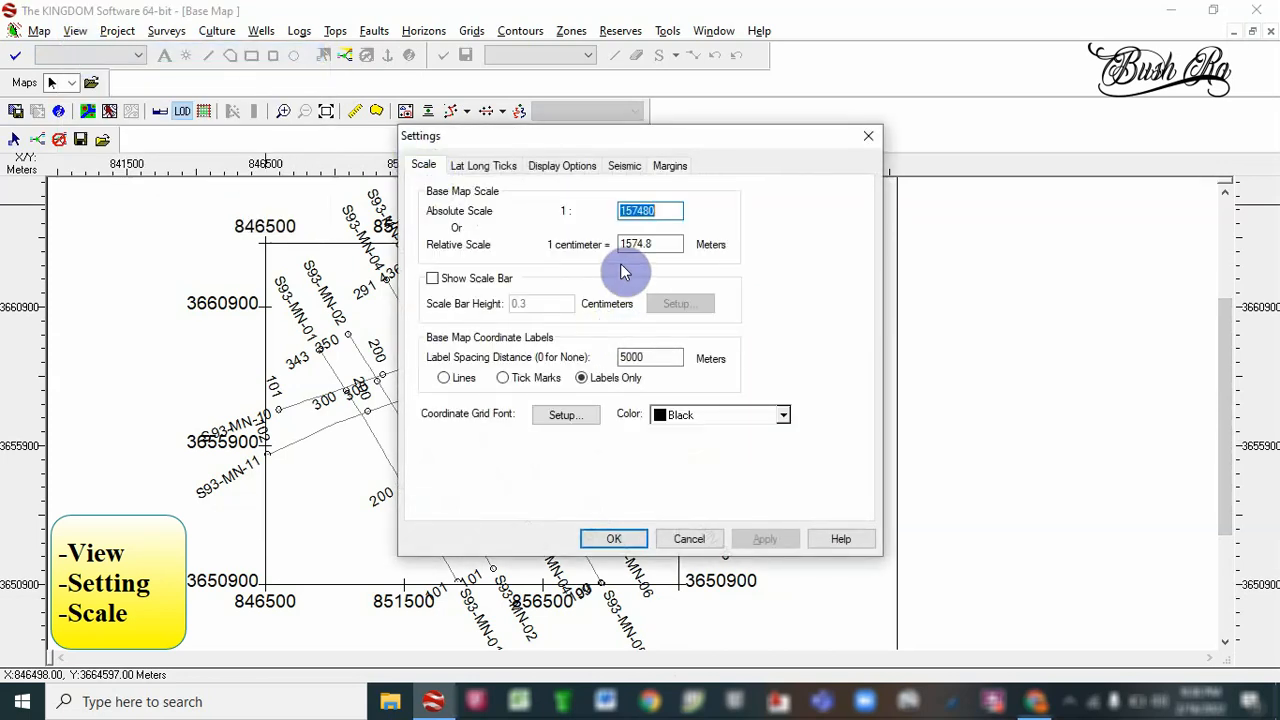
left_click(440, 278)
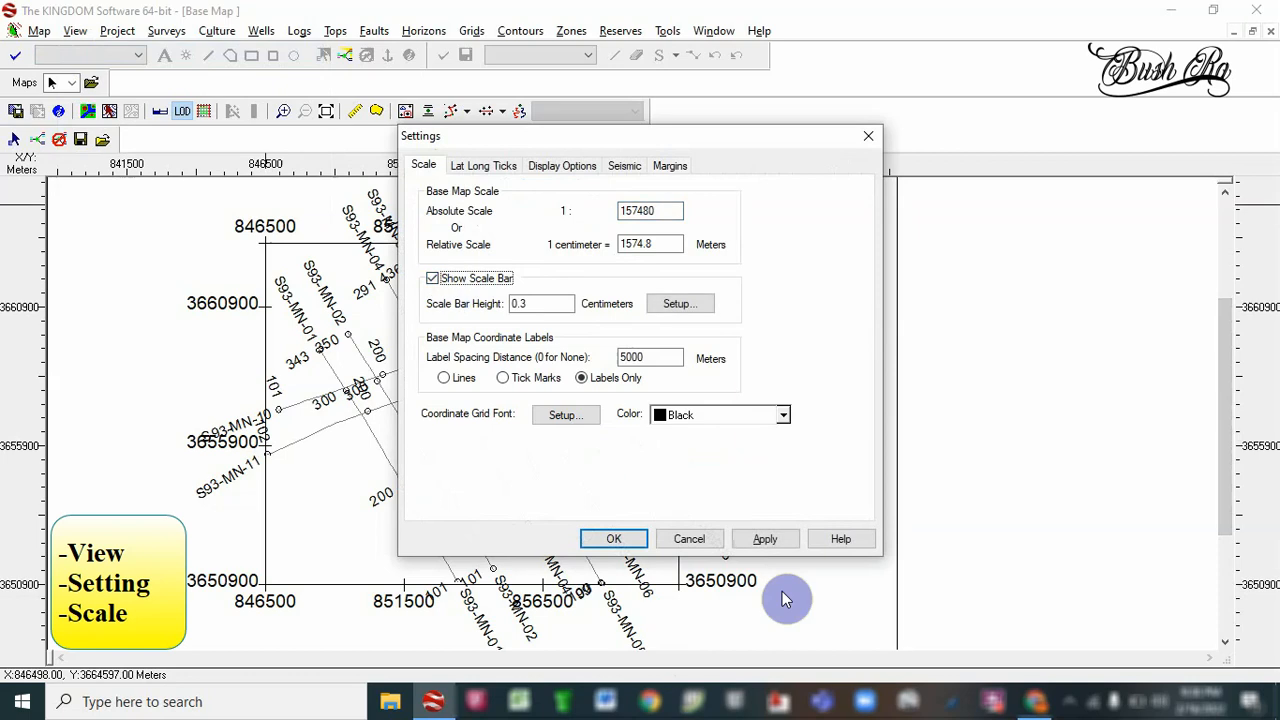
left_click(771, 538)
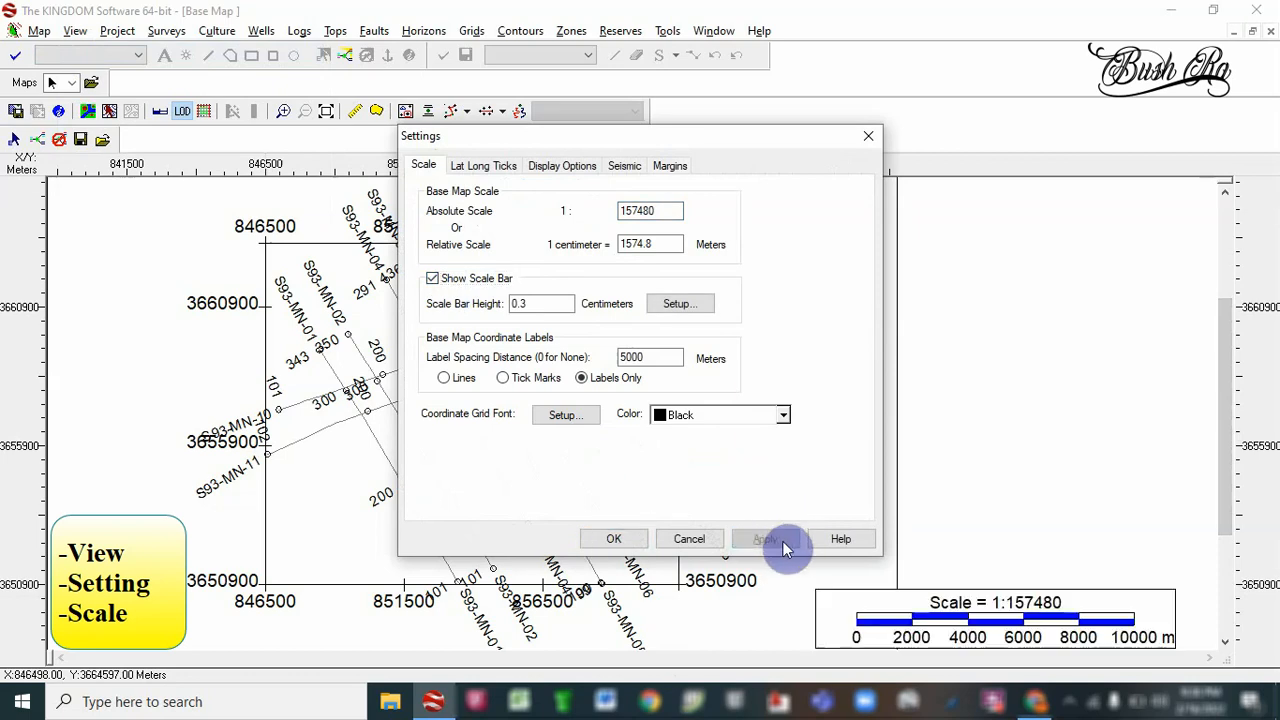
Try an absolute scale of 1:150000 for the base map
left_click_drag(660, 210, 635, 208)
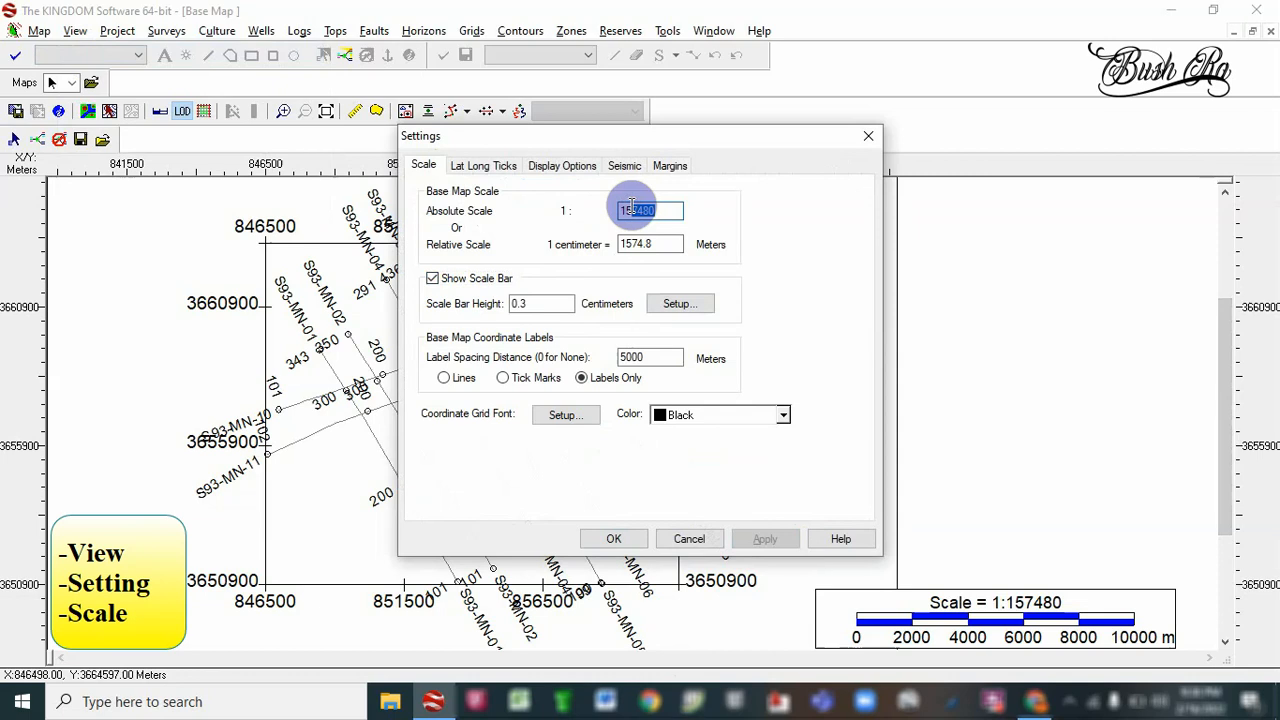
type("000")
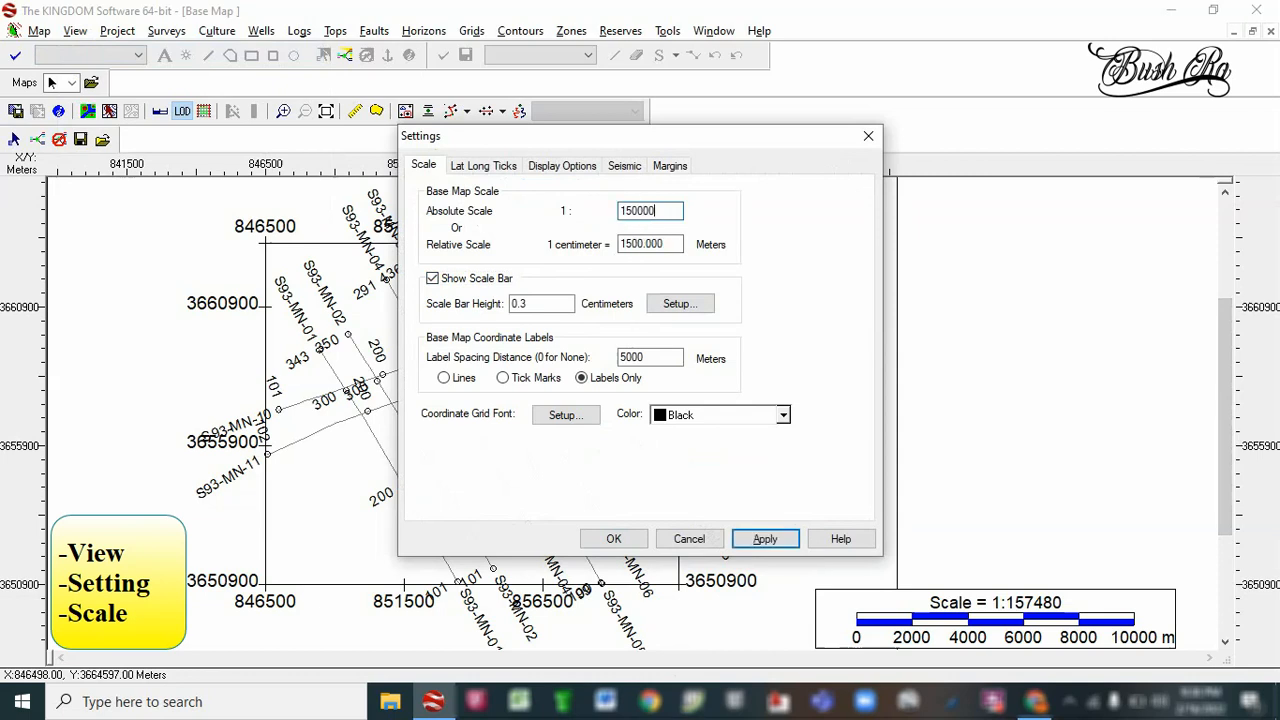
left_click(796, 537)
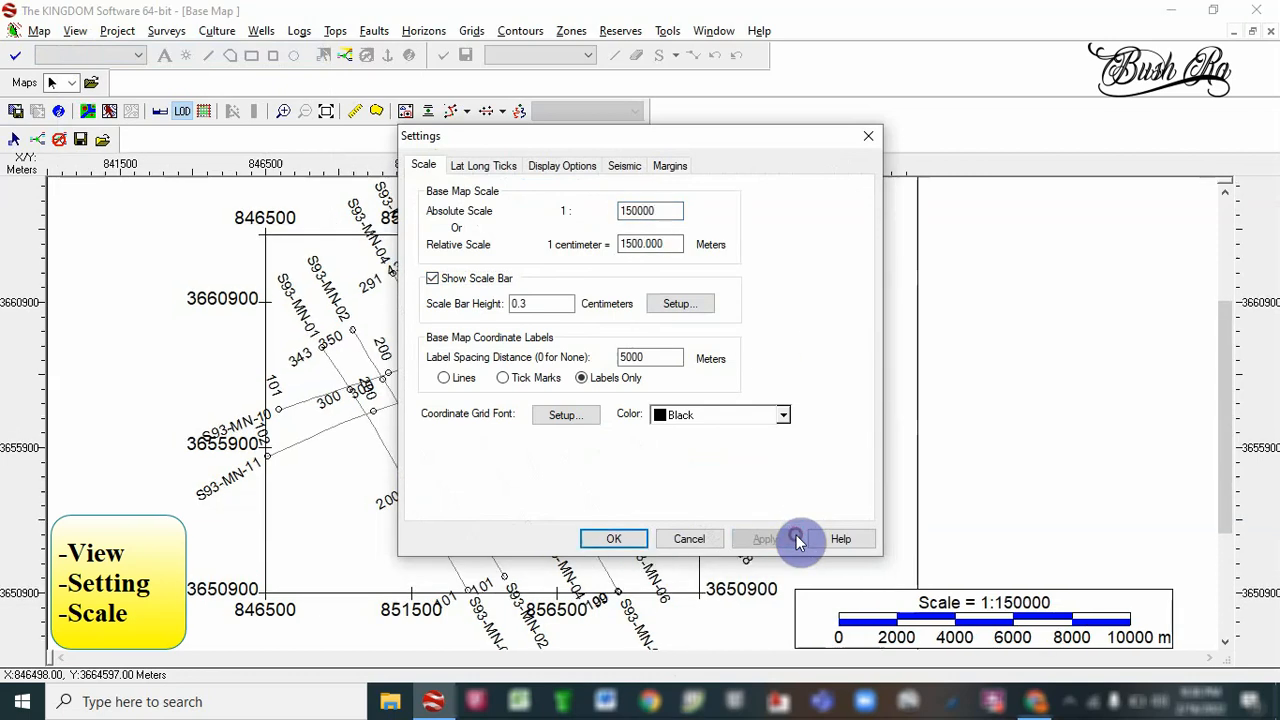
Move the settings dialog clear of the map and restore the base map's absolute scale to 1:157480
left_click_drag(728, 137, 1070, 165)
double_click(977, 237)
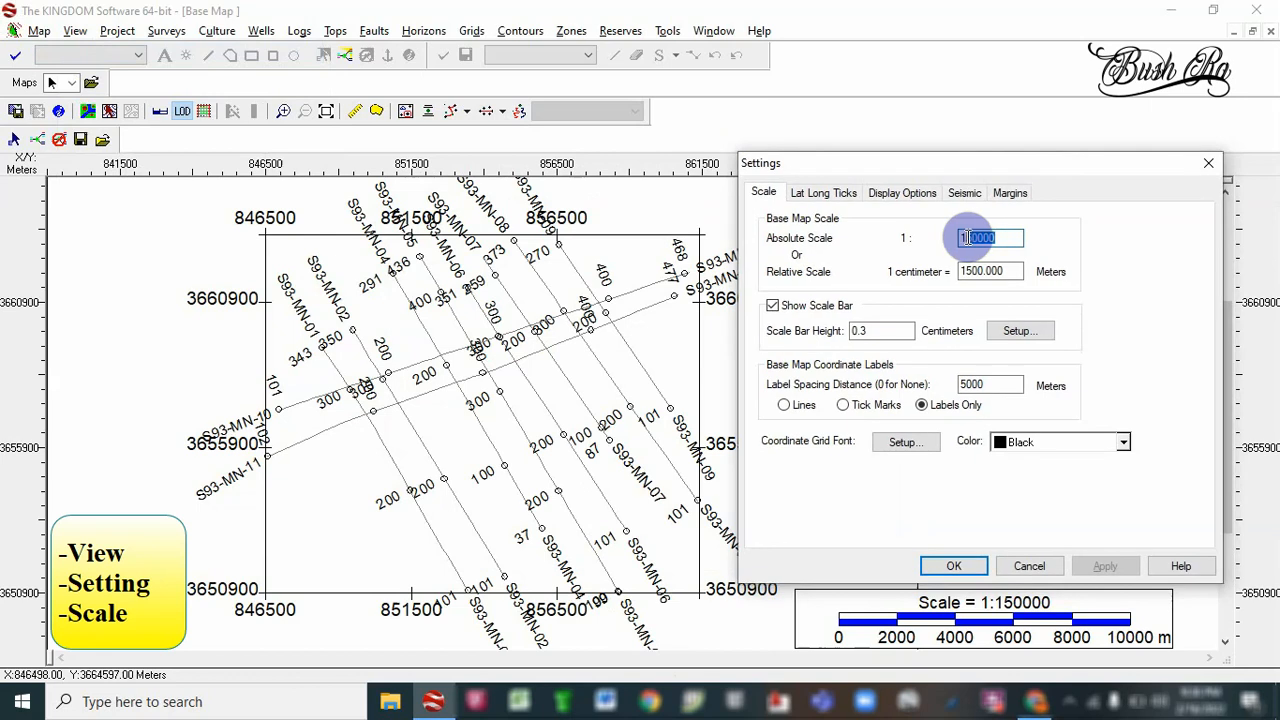
left_click_drag(998, 238, 976, 237)
type("748")
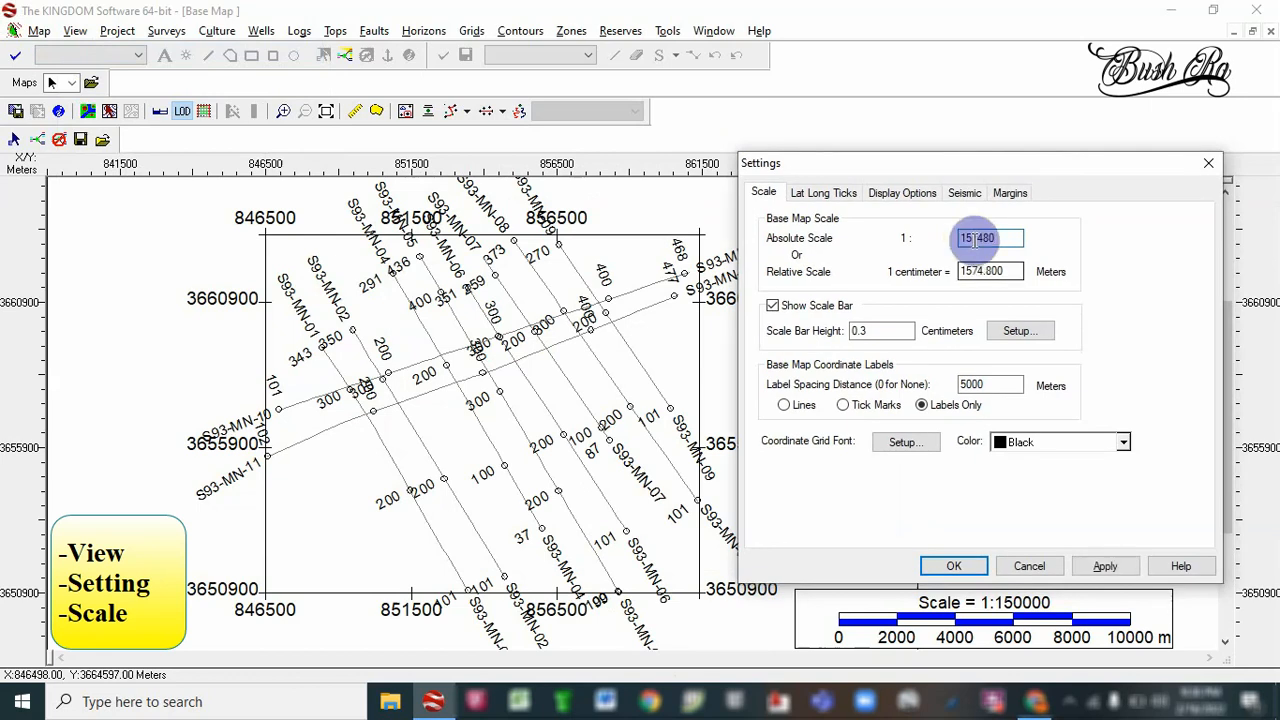
left_click(1103, 567)
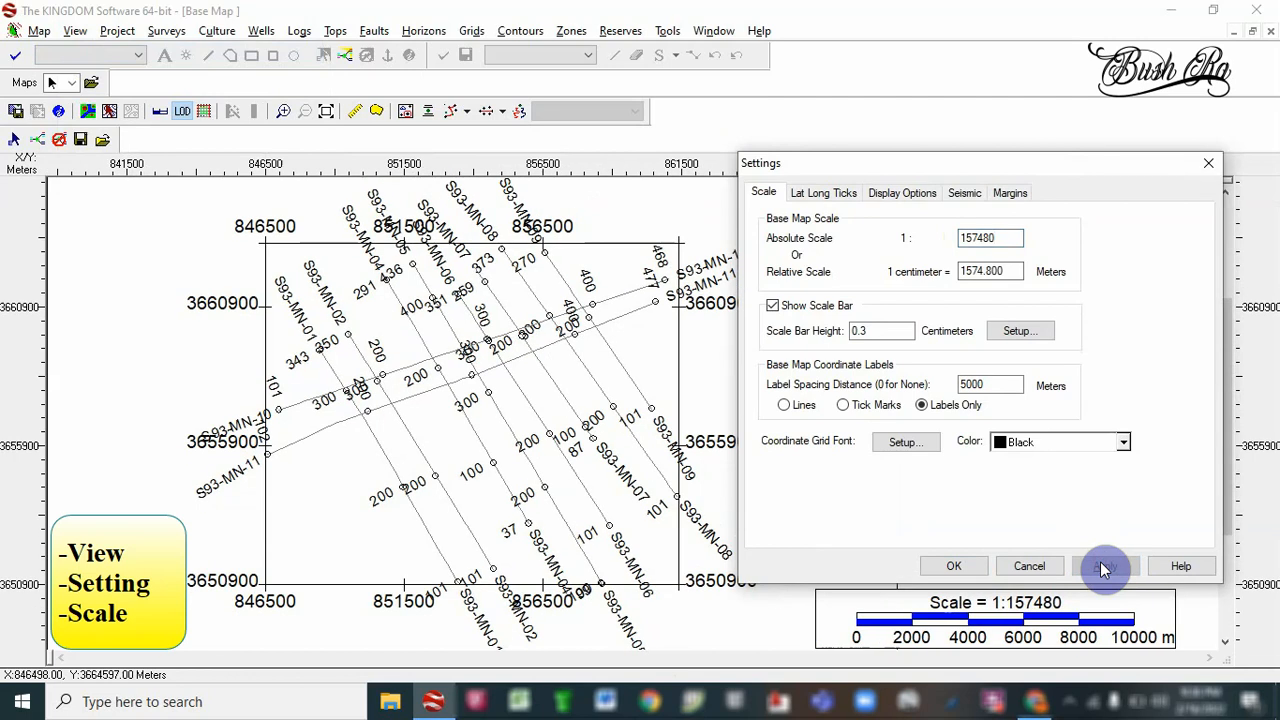
Set the scale bar height to 0.2 cm and its text weight to 900, and apply both to the map
left_click(914, 334)
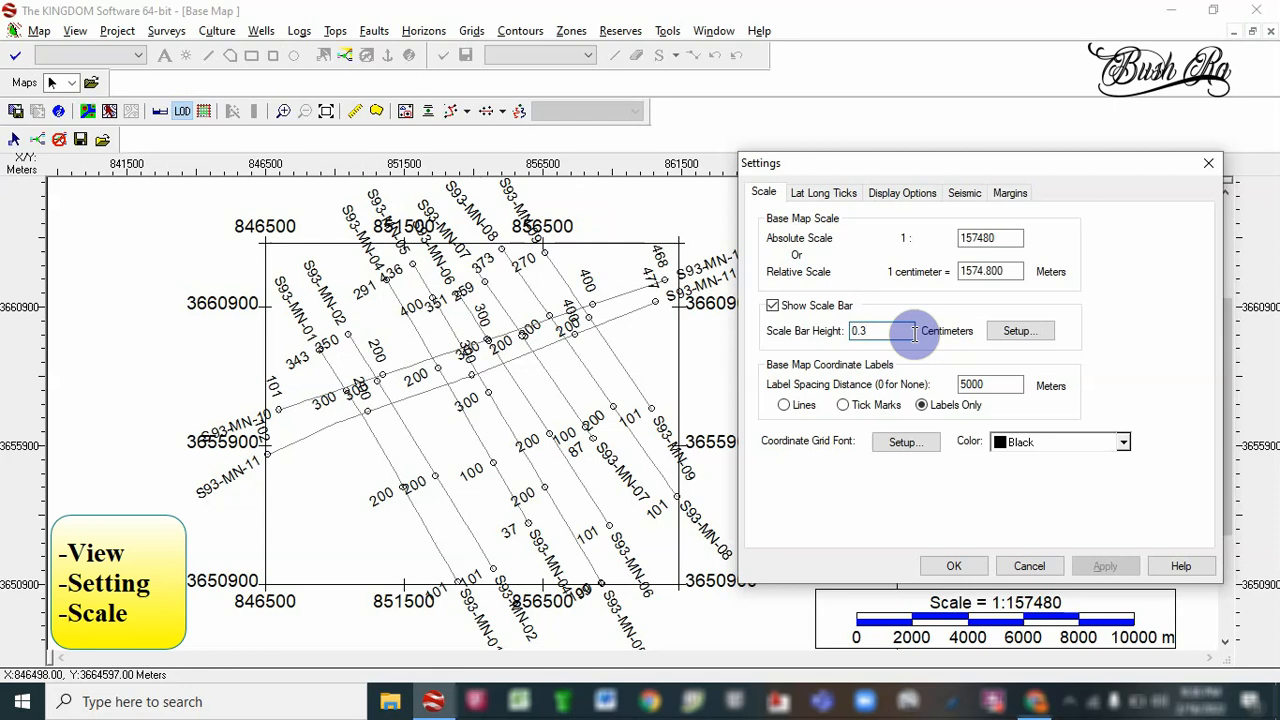
key("BackSpace")
type("2")
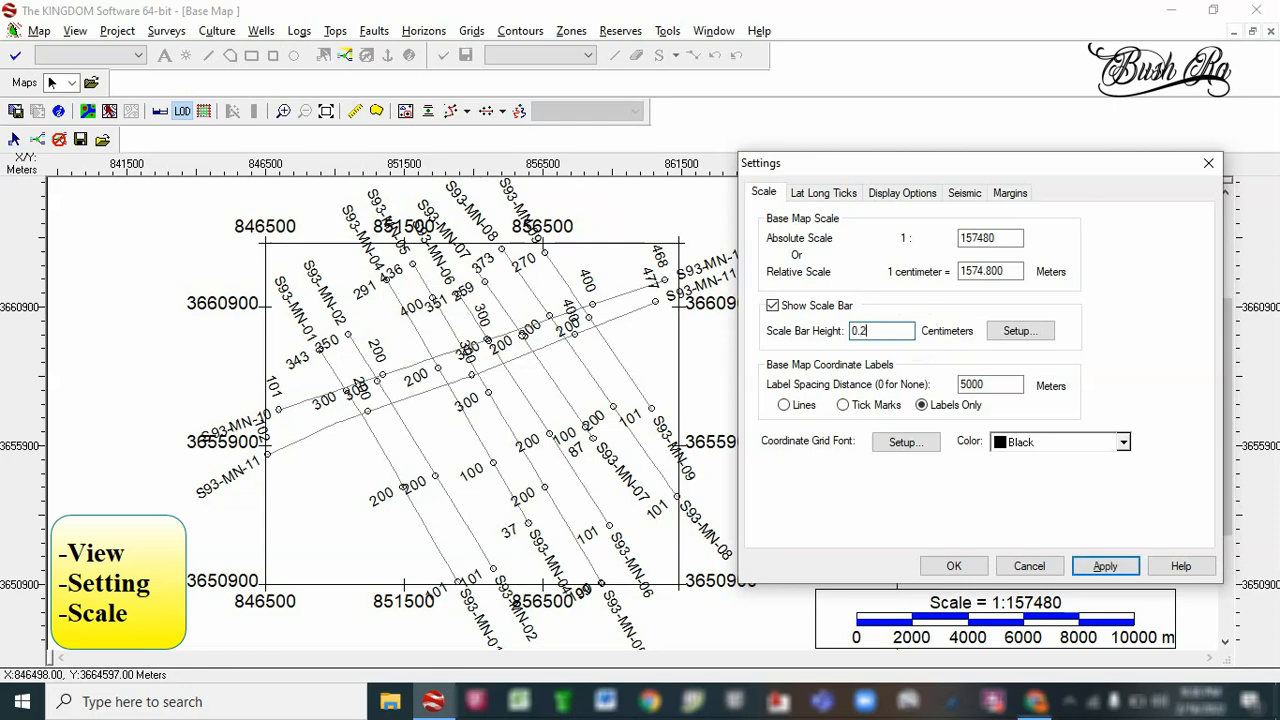
left_click(1016, 328)
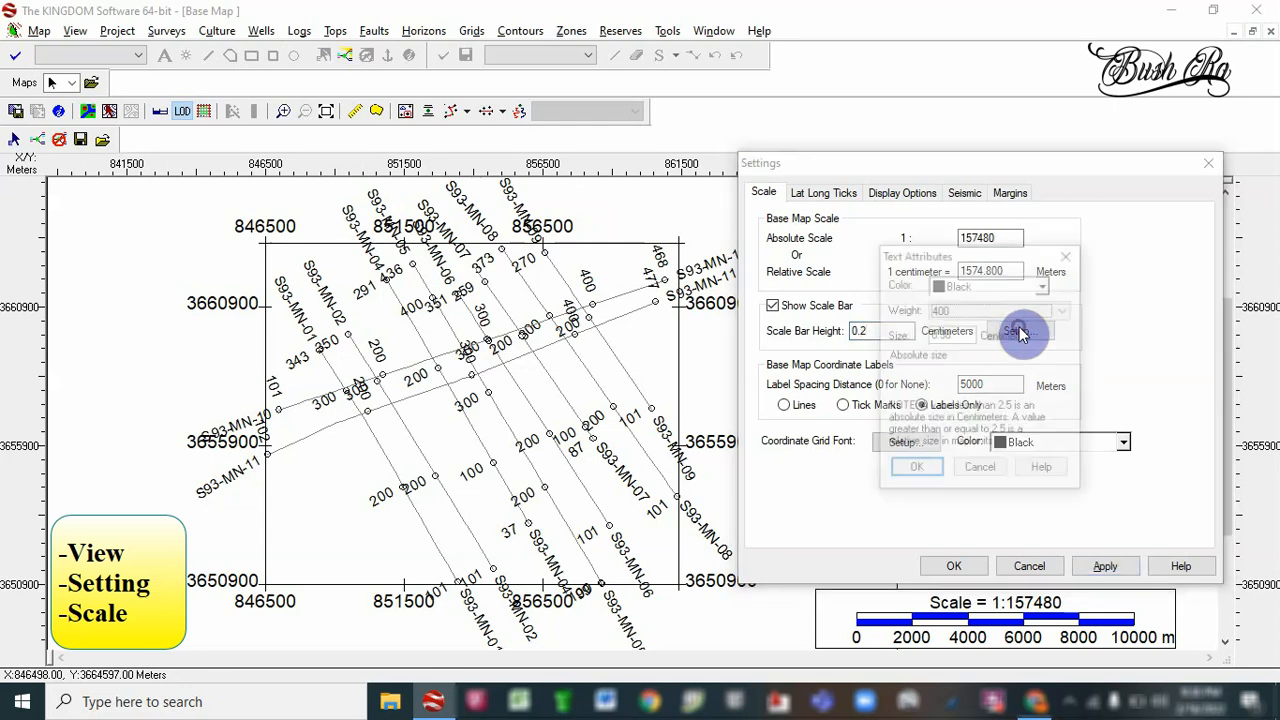
left_click(1011, 320)
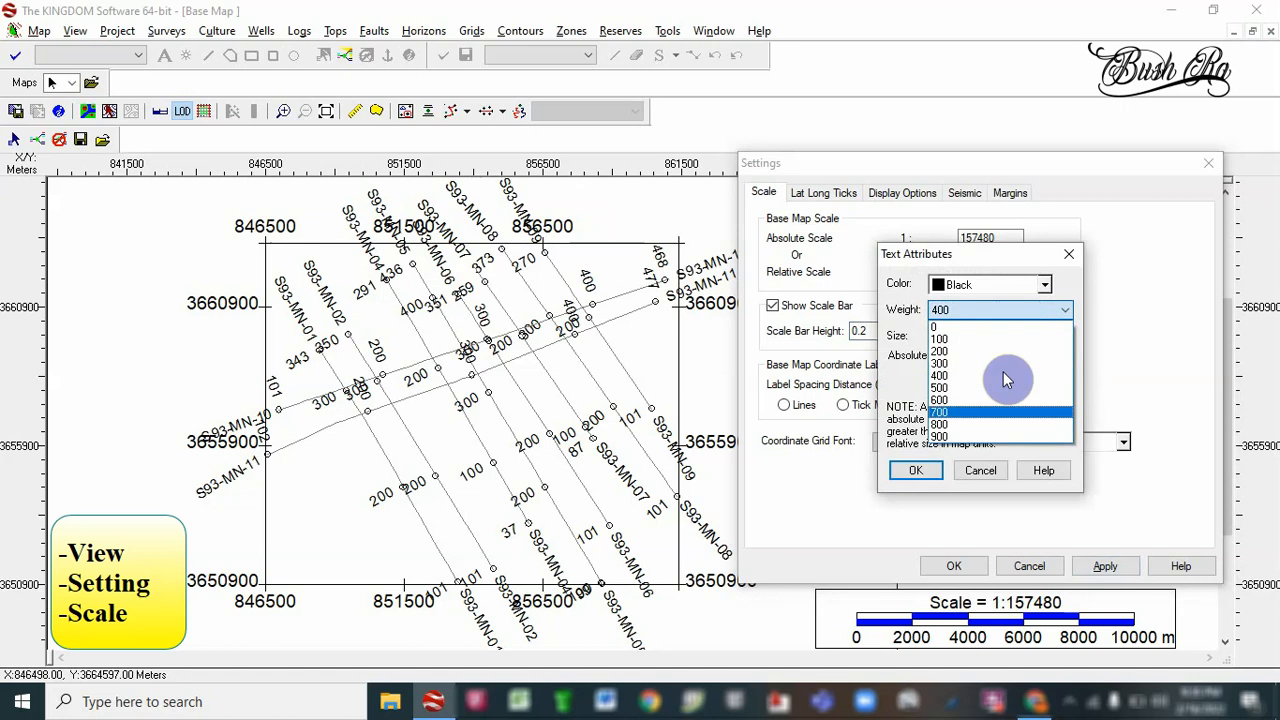
left_click(1008, 437)
left_click(958, 338)
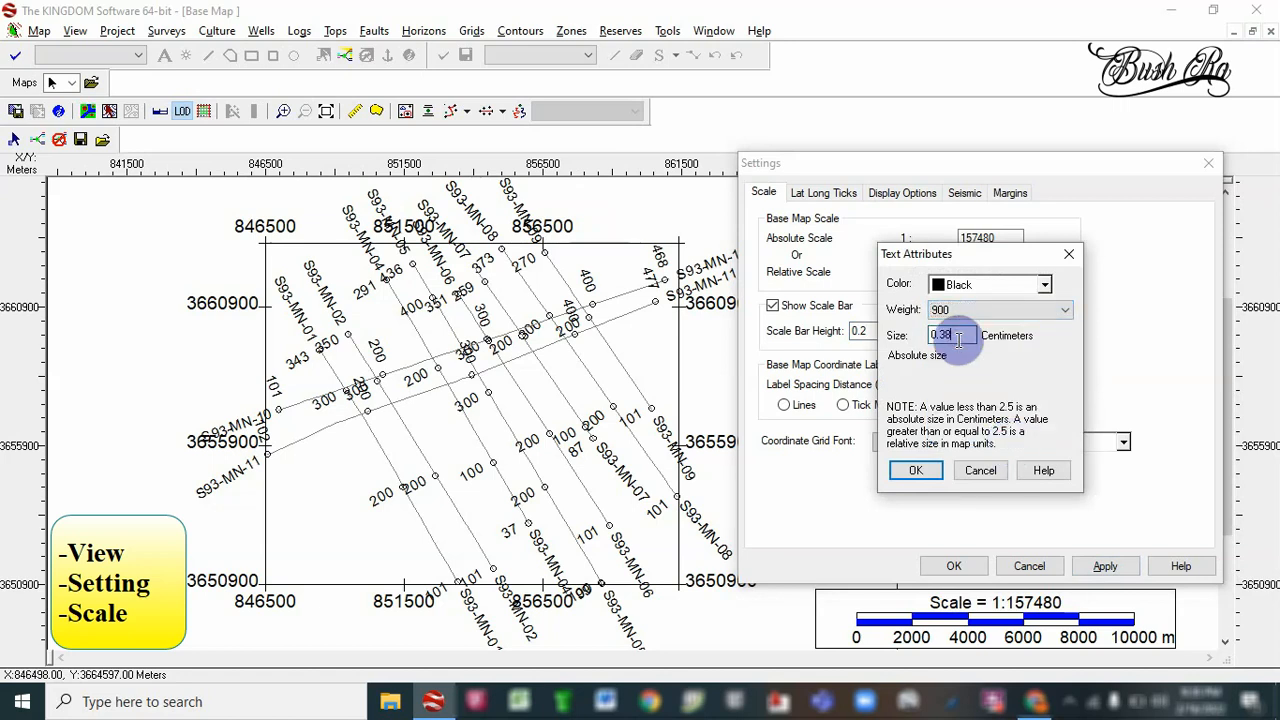
left_click(916, 470)
left_click(1104, 566)
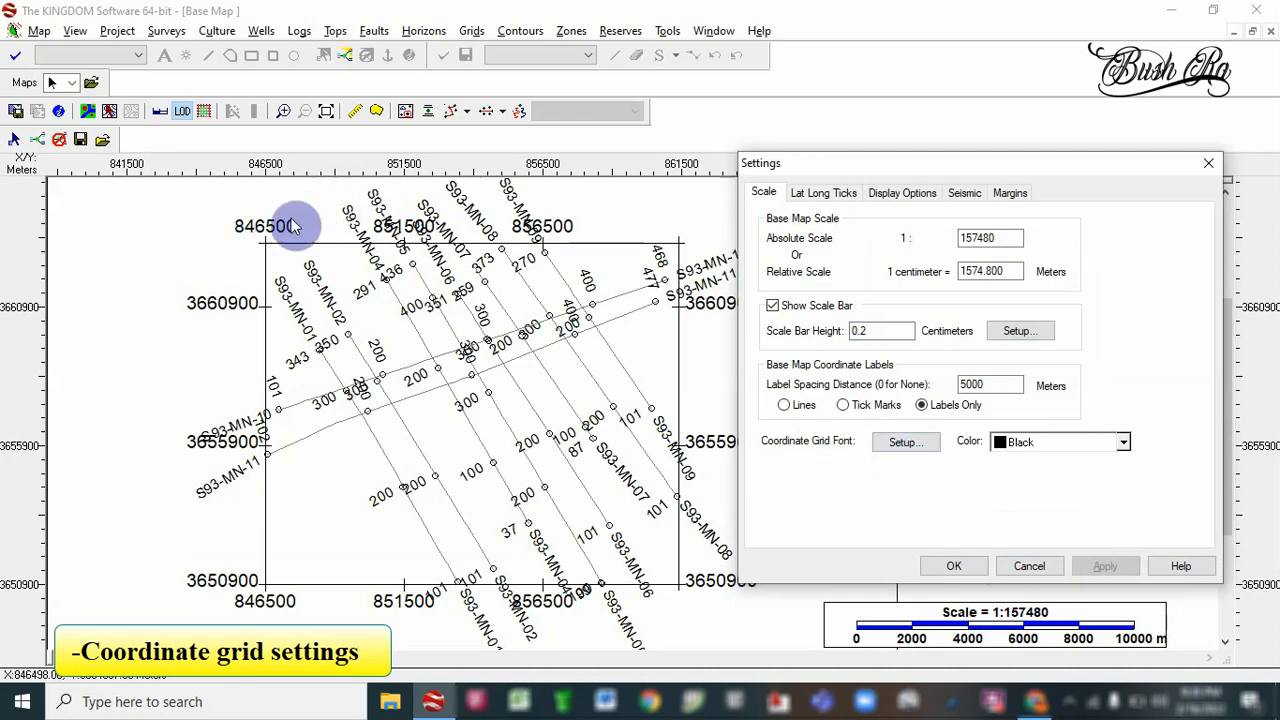
Set the coordinate grid font to Times New Roman, Bold, size 12, and apply it to the base map
left_click(897, 443)
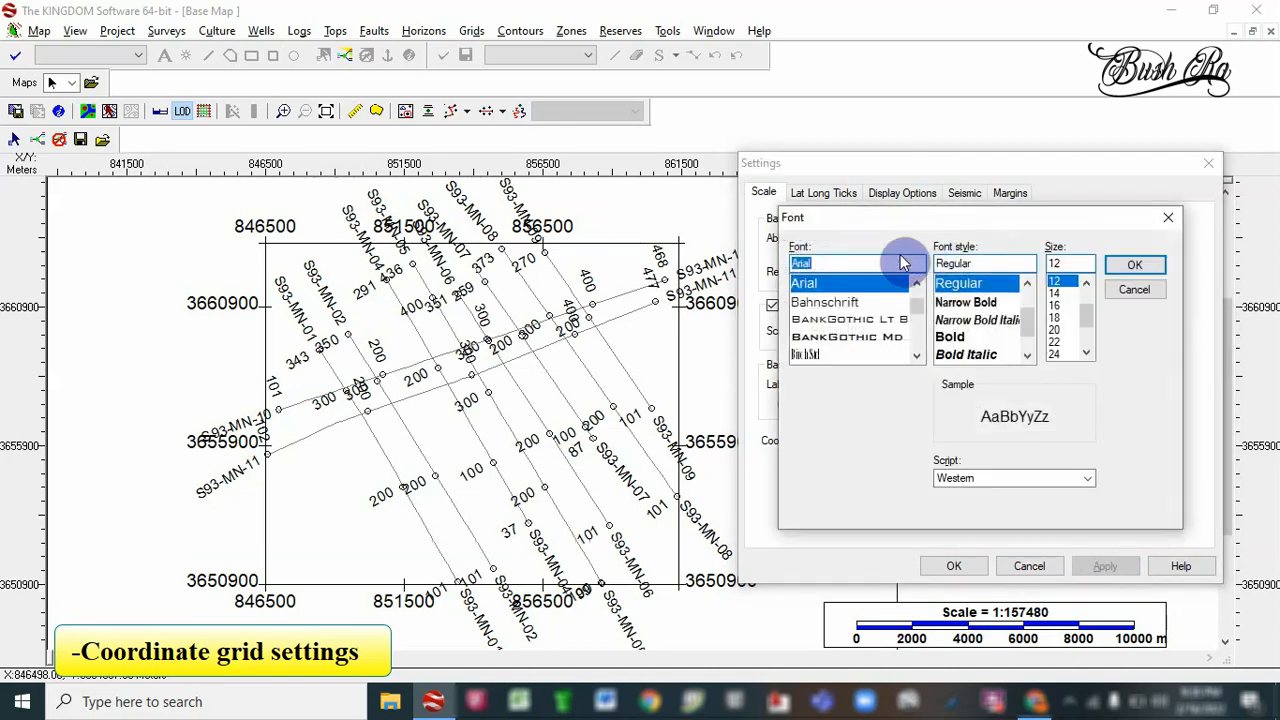
type("TIME")
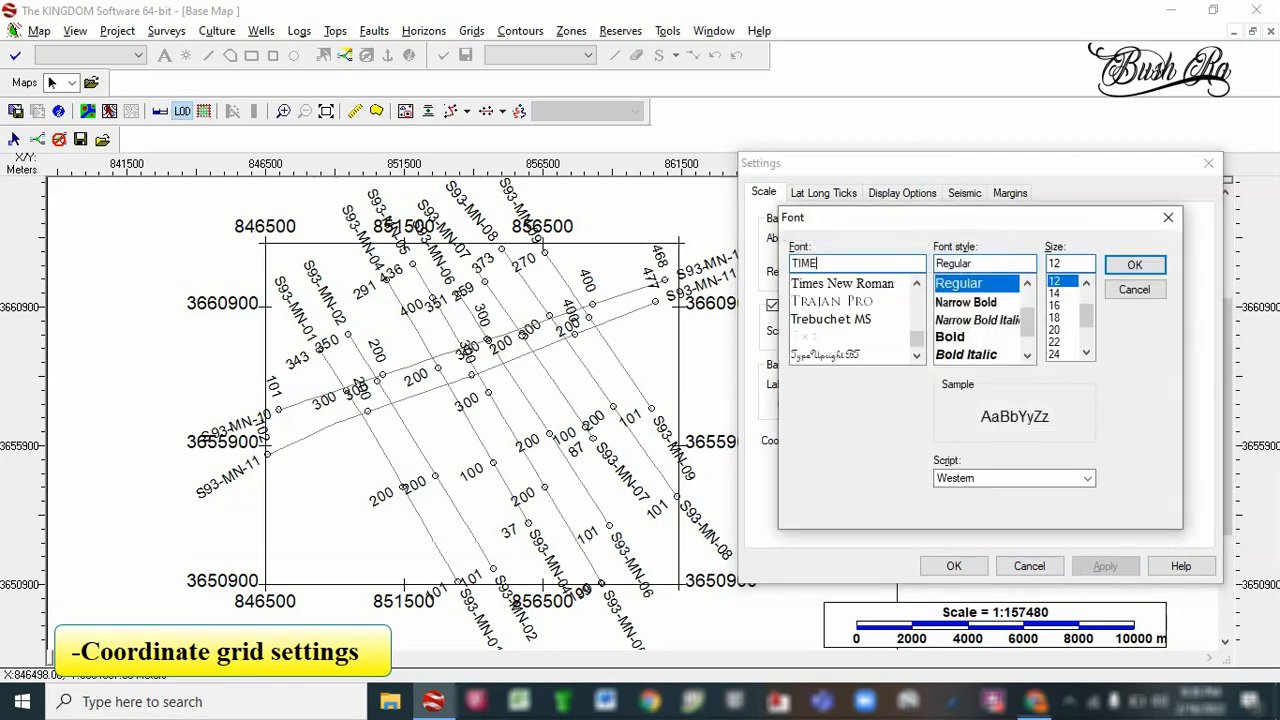
left_click(900, 284)
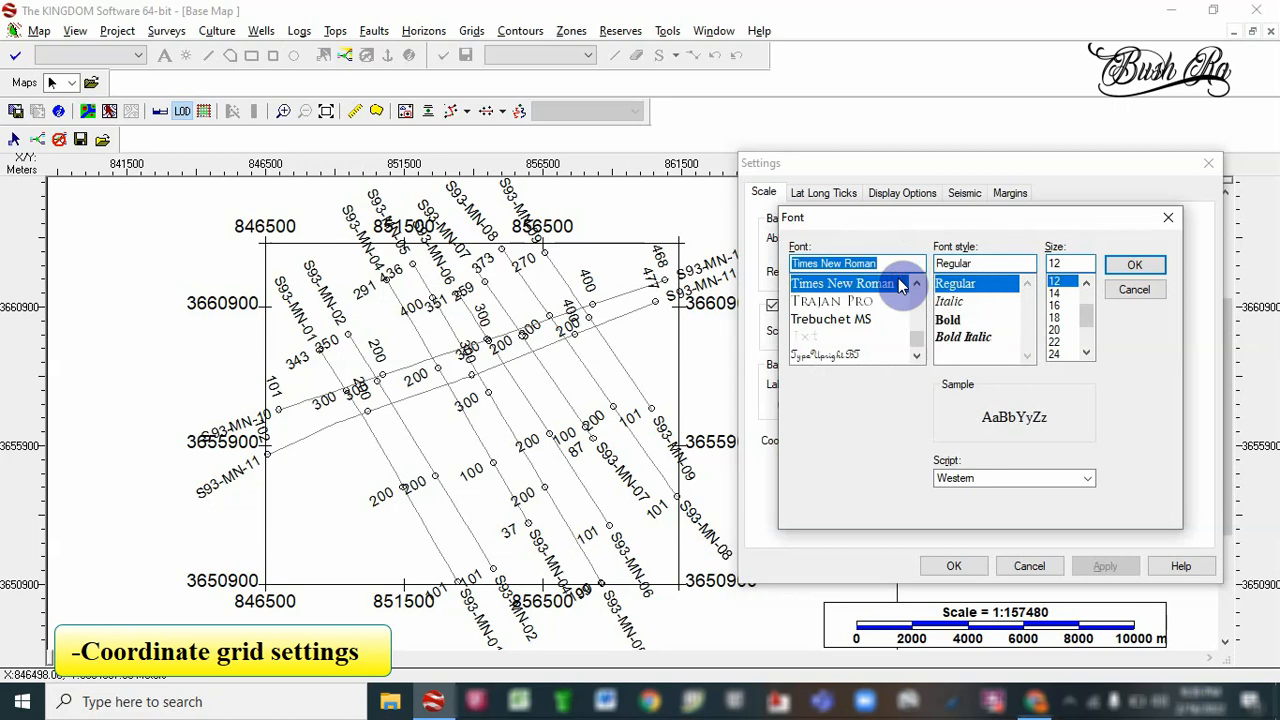
left_click(960, 322)
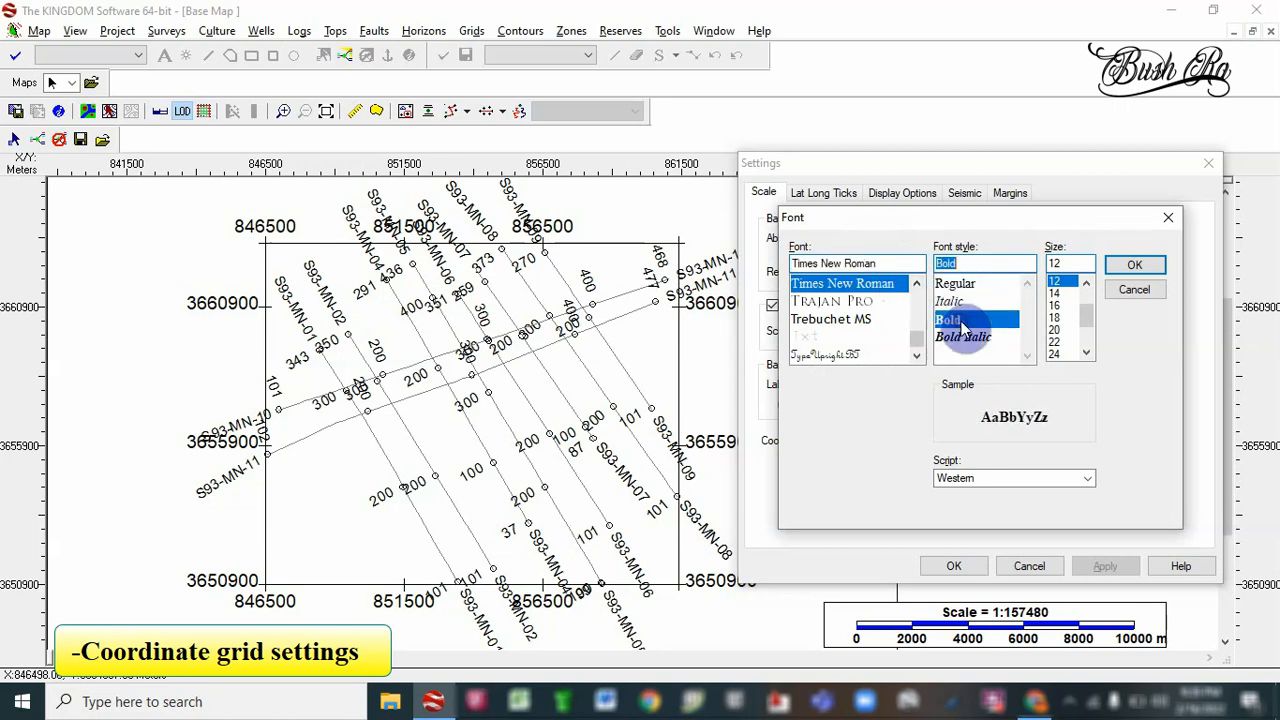
left_click(1084, 285)
left_click(1070, 280)
left_click(1120, 268)
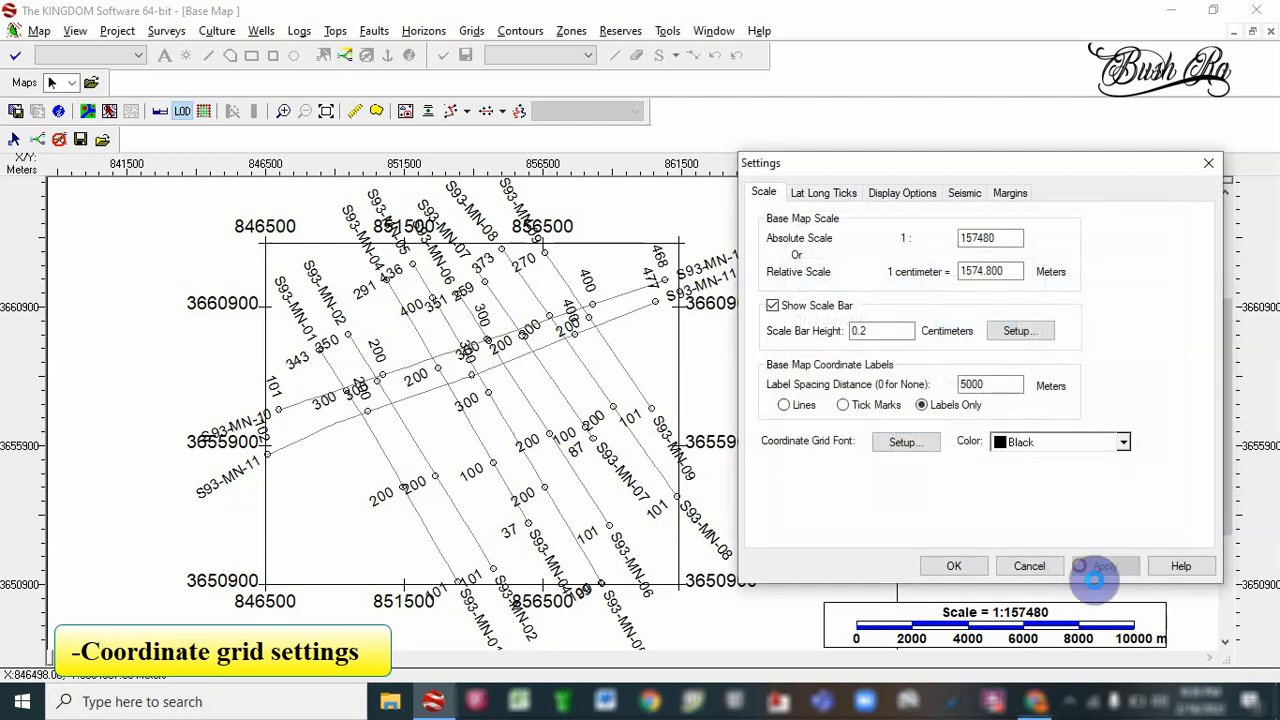
left_click(1102, 567)
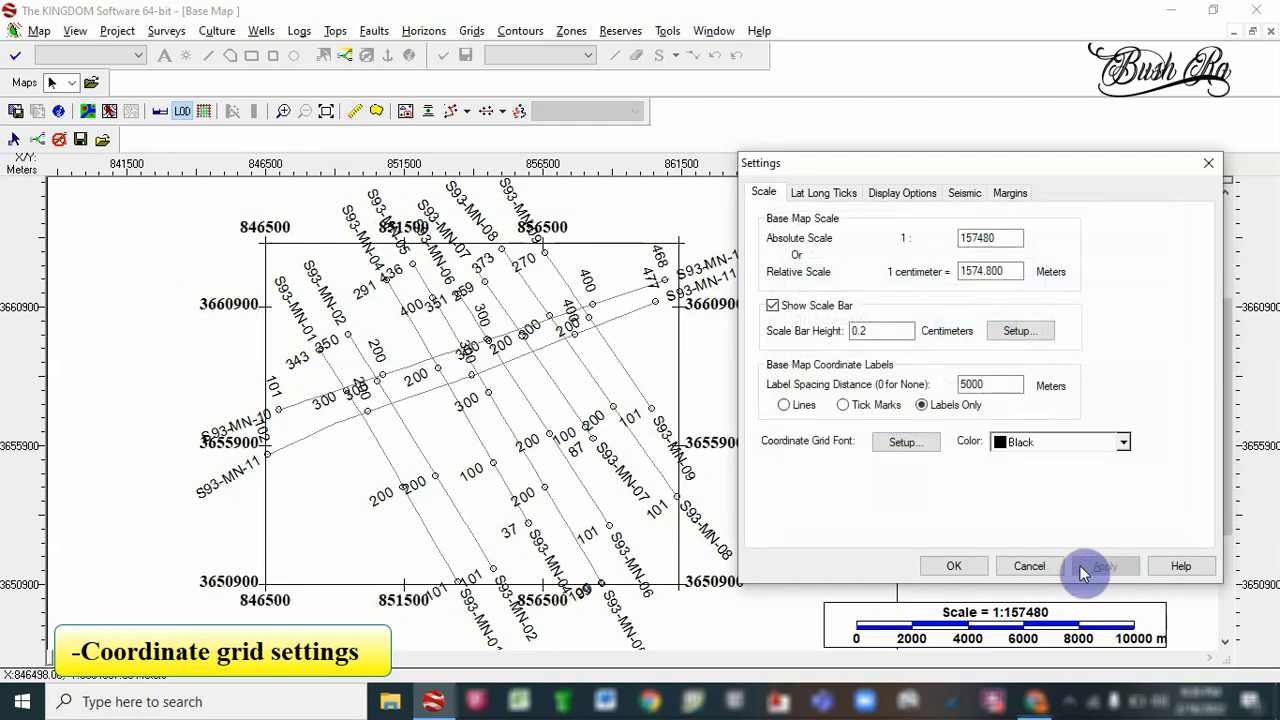
Try lines and tick marks for the base map coordinate labels, and return the choice to labels only
left_click(785, 405)
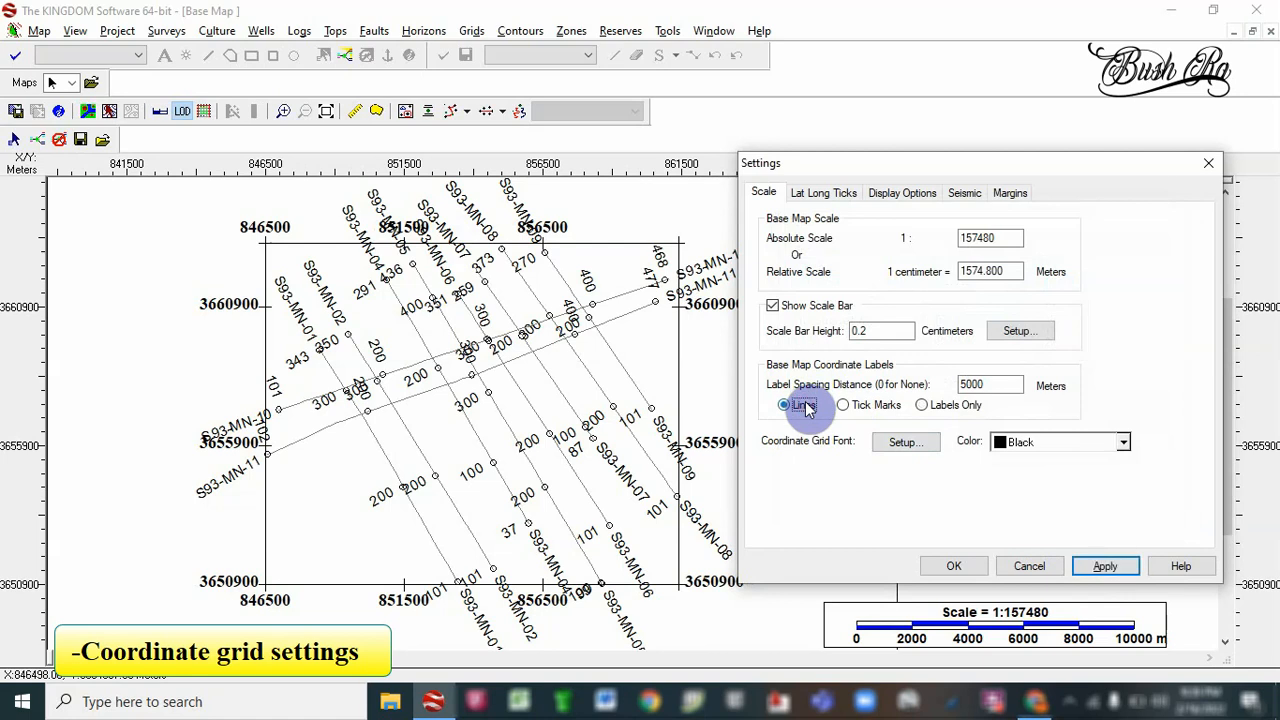
left_click(1100, 568)
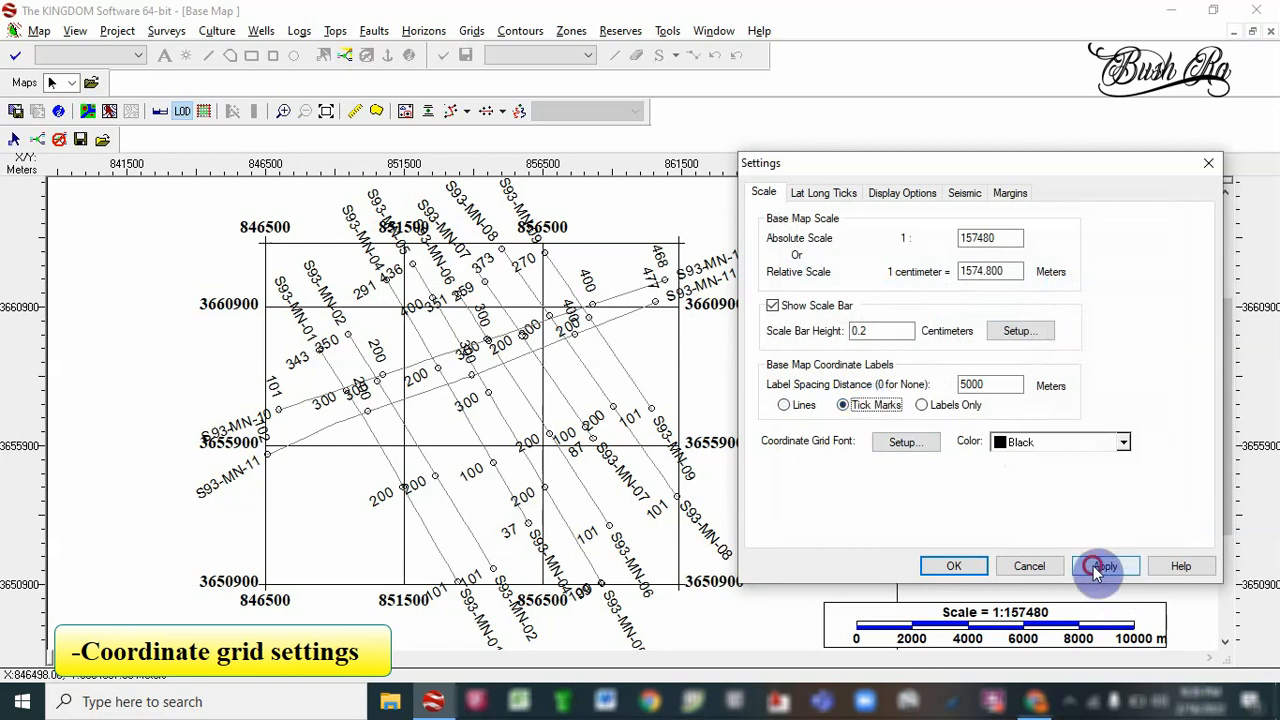
left_click(1100, 567)
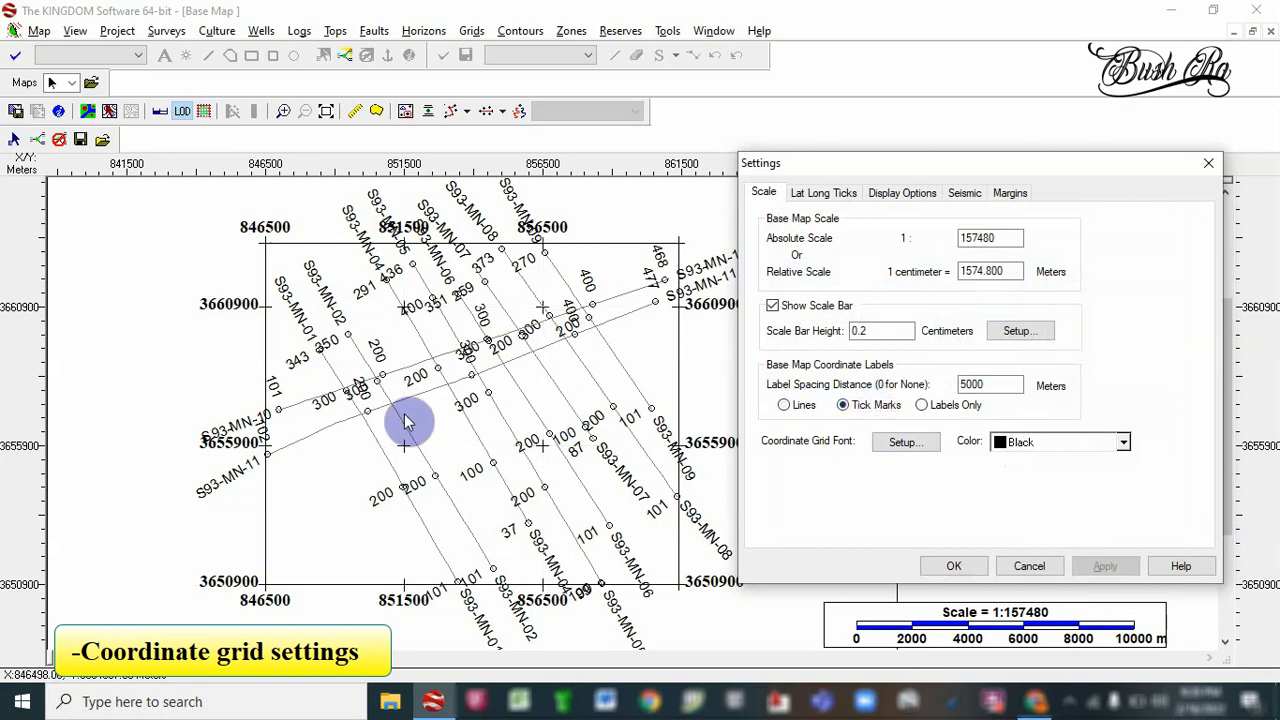
left_click(922, 406)
Try DarkGreen as the color of the base map's coordinate grid
left_click(994, 444)
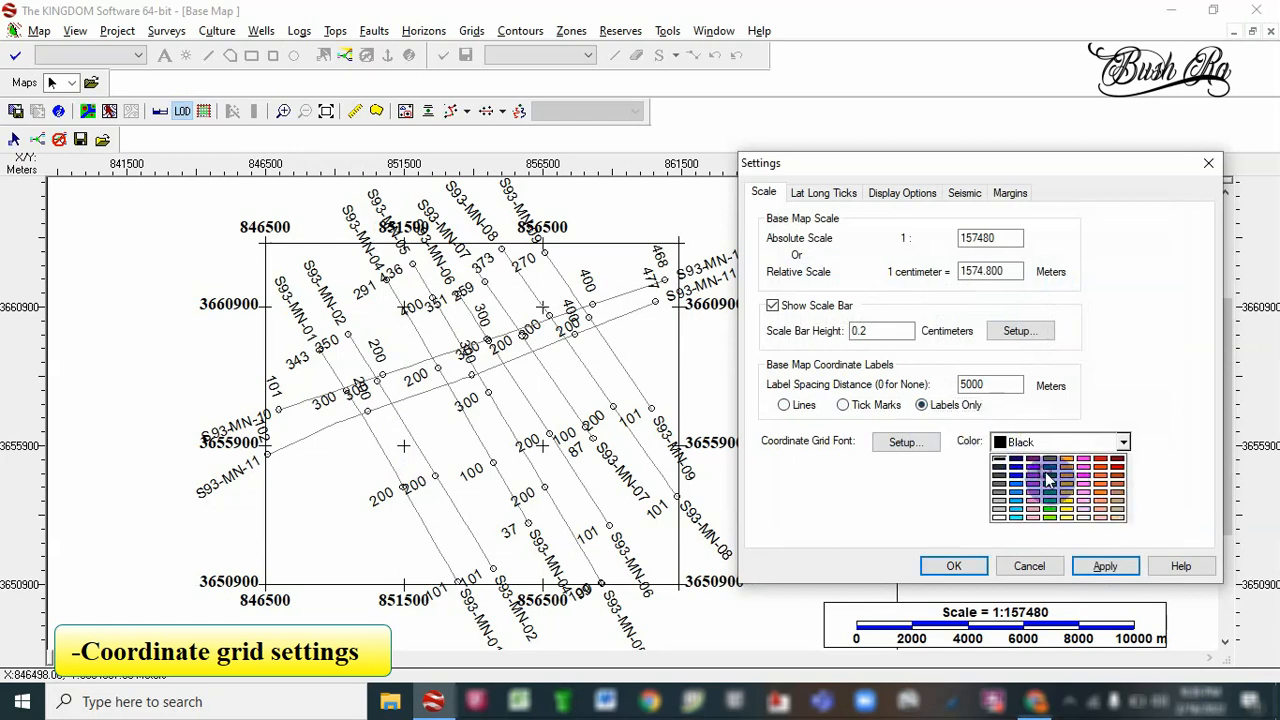
left_click(1048, 480)
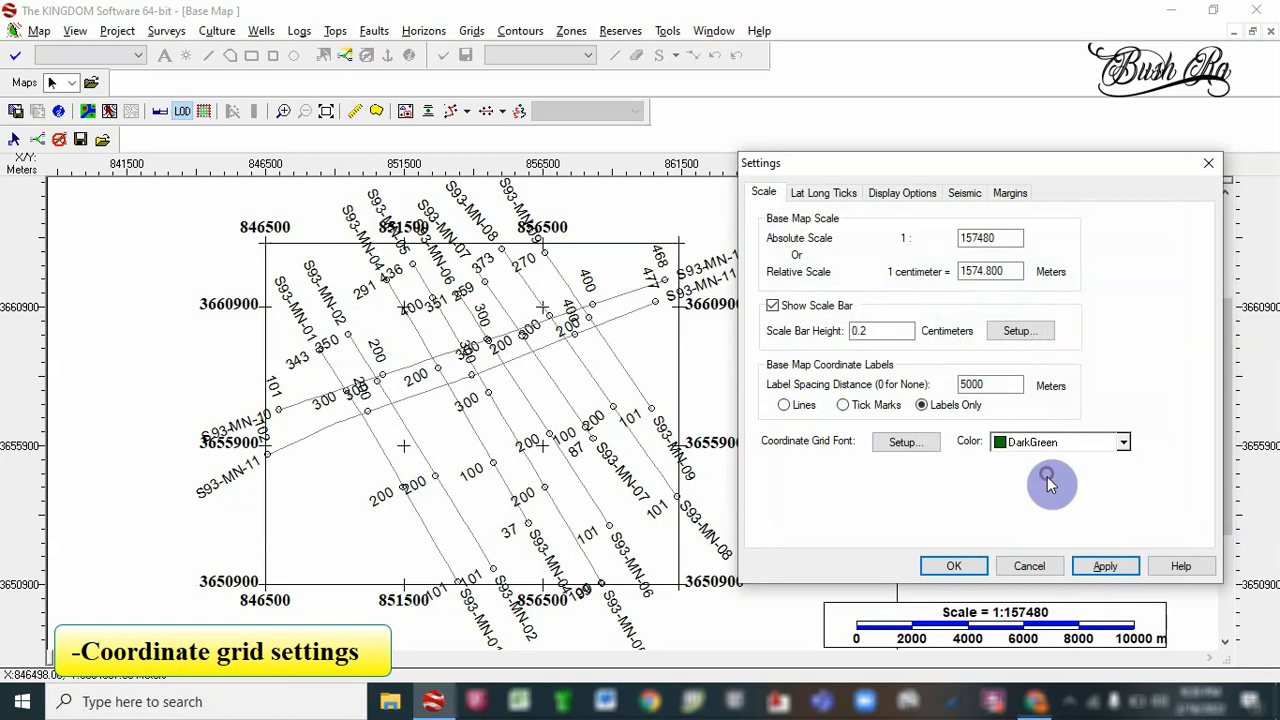
left_click(1096, 565)
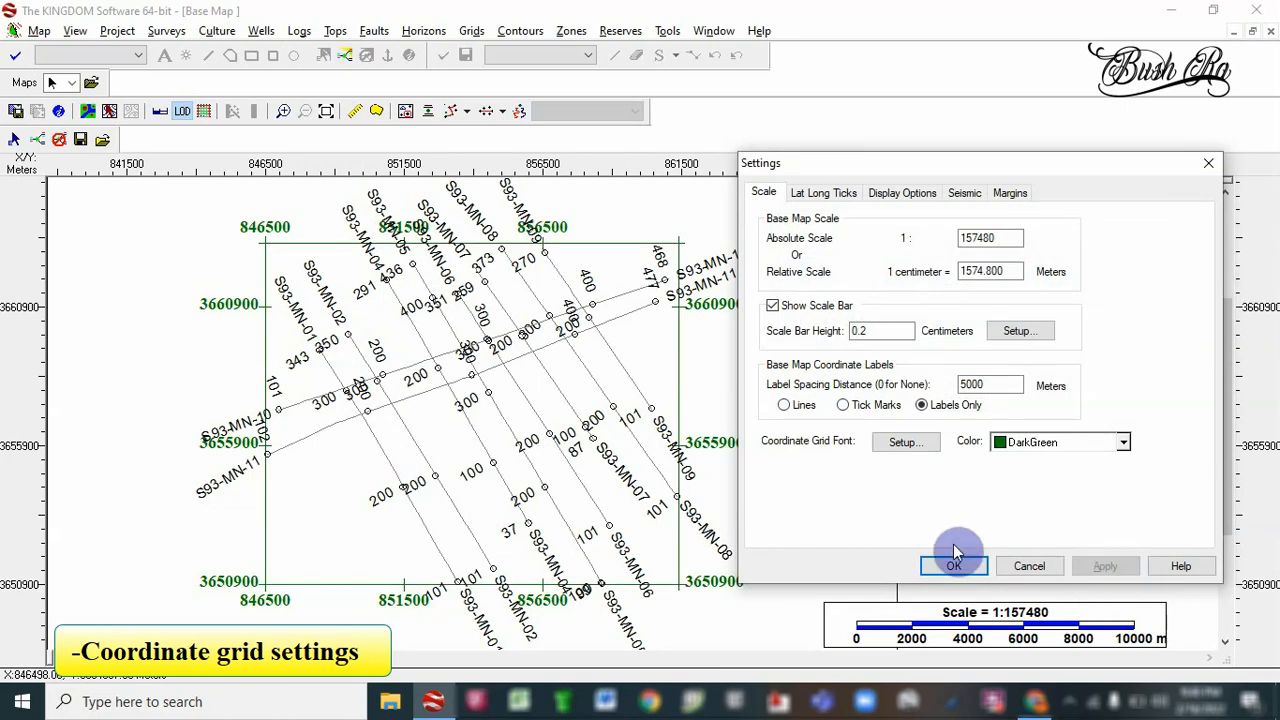
Restore the coordinate grid color to Black and accept the base map settings
left_click(1018, 444)
left_click(998, 458)
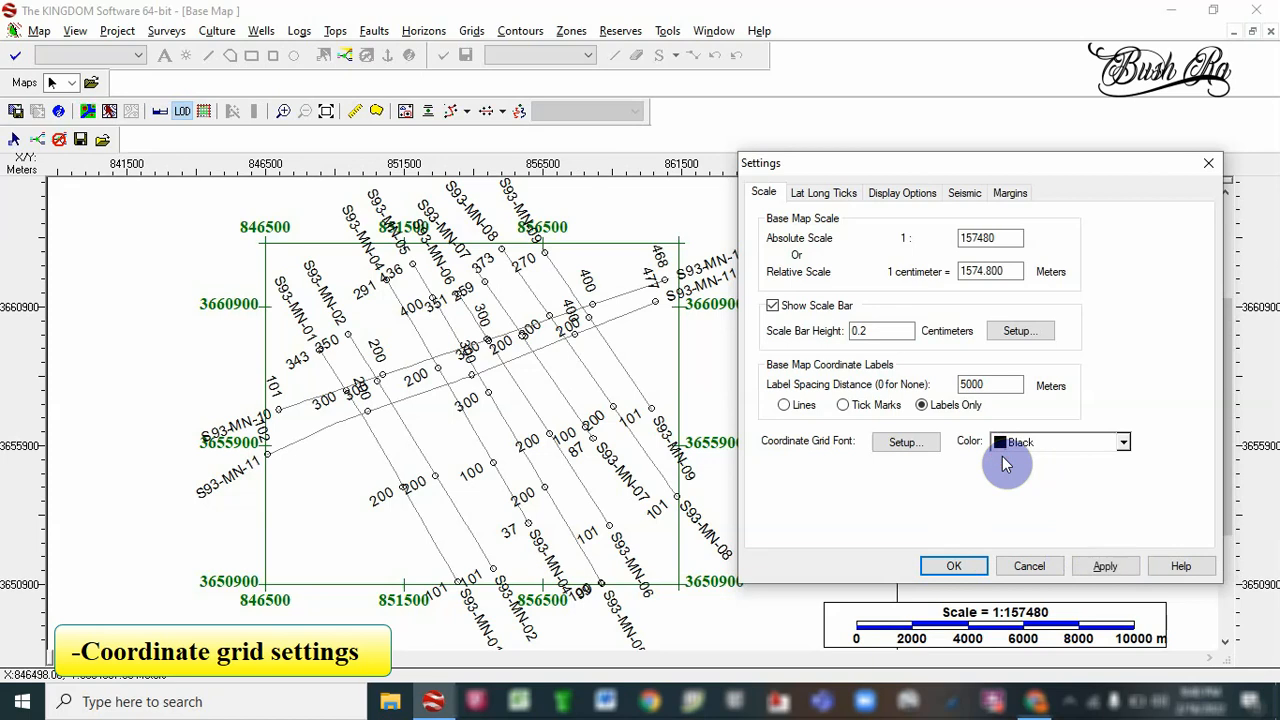
left_click(1088, 574)
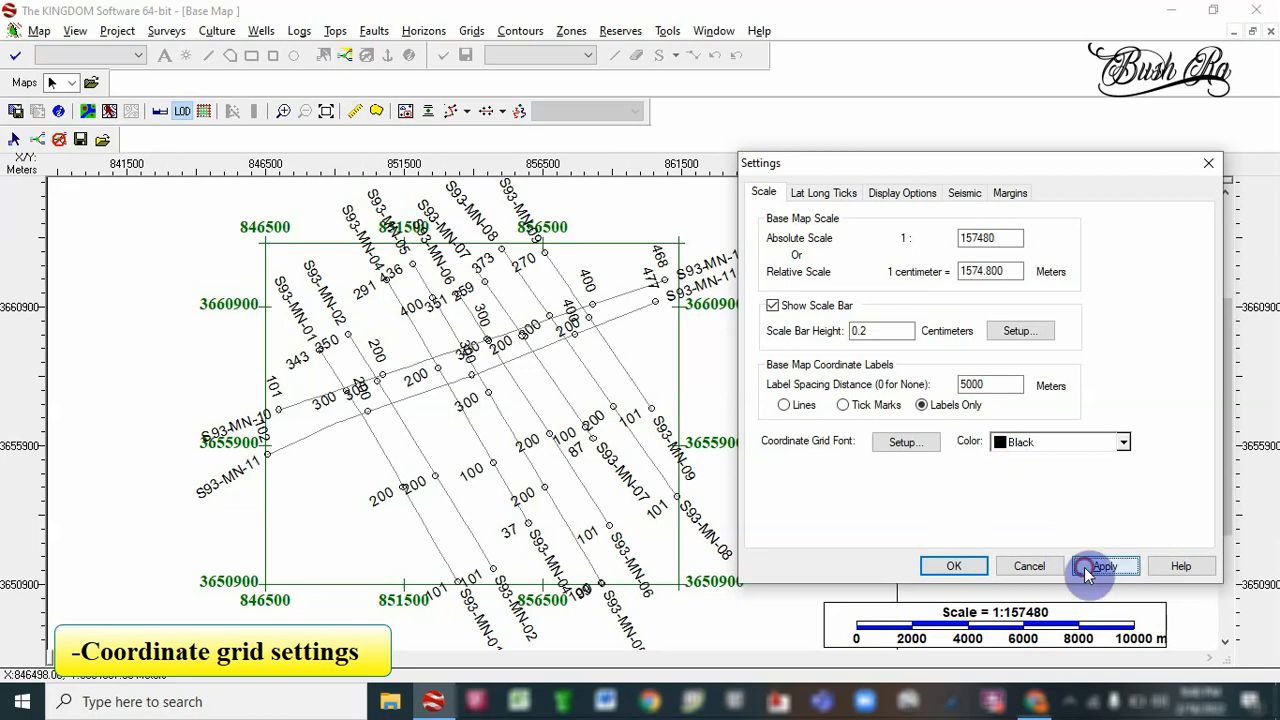
left_click(955, 566)
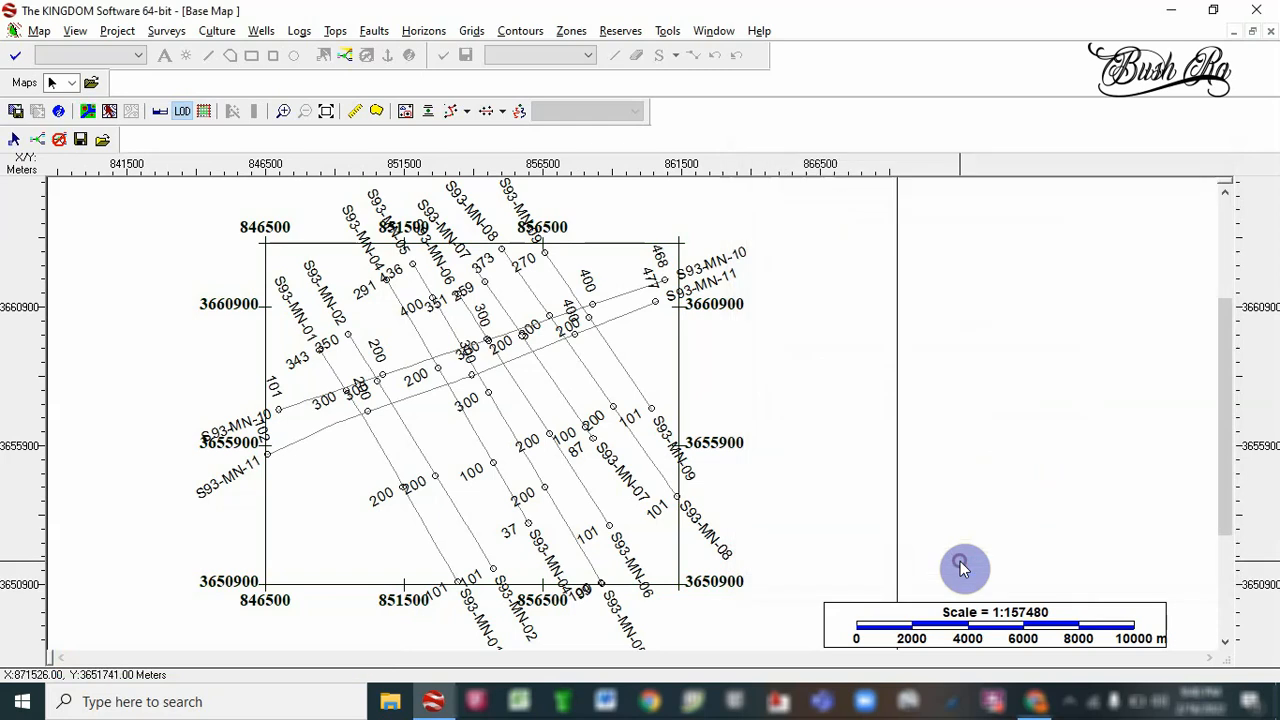
Move the scale bar beneath the lower-left corner of the survey grid
left_click_drag(960, 607, 153, 632)
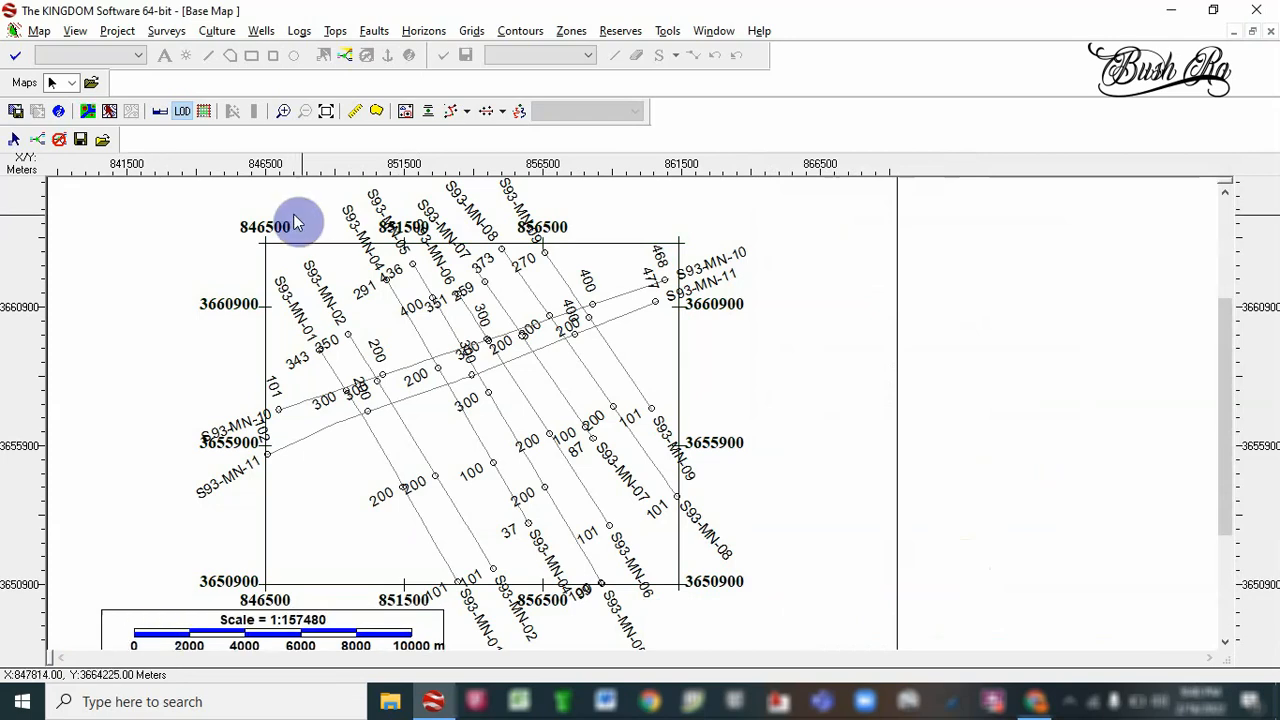
Examine the central seismic line intersections up close, look across the enlarged map, and return to the full base map view
left_click(285, 112)
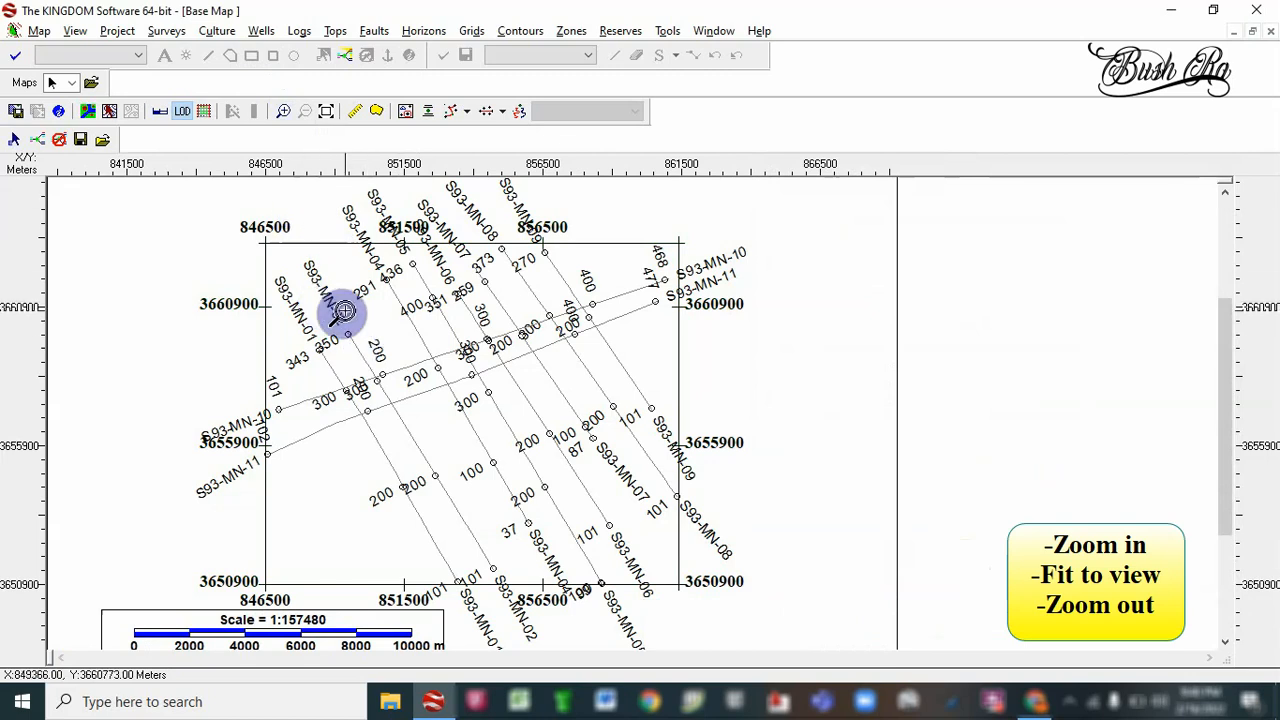
left_click_drag(343, 311, 578, 512)
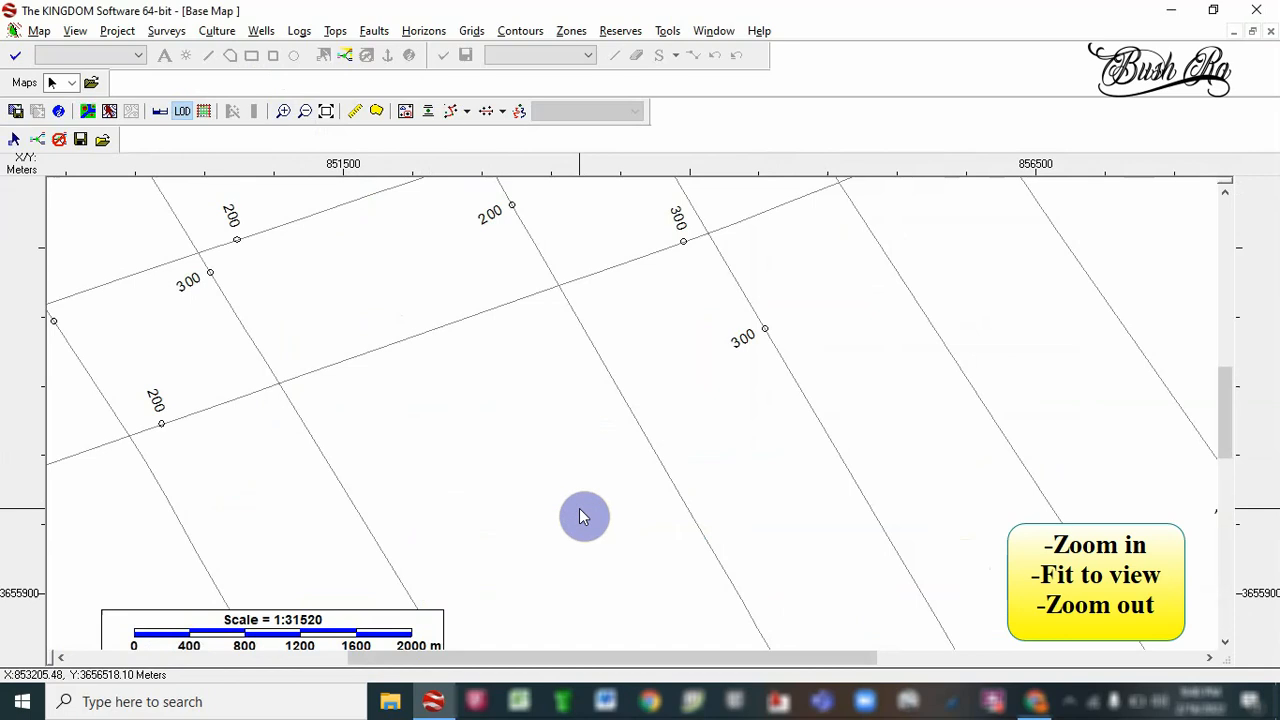
left_click(325, 112)
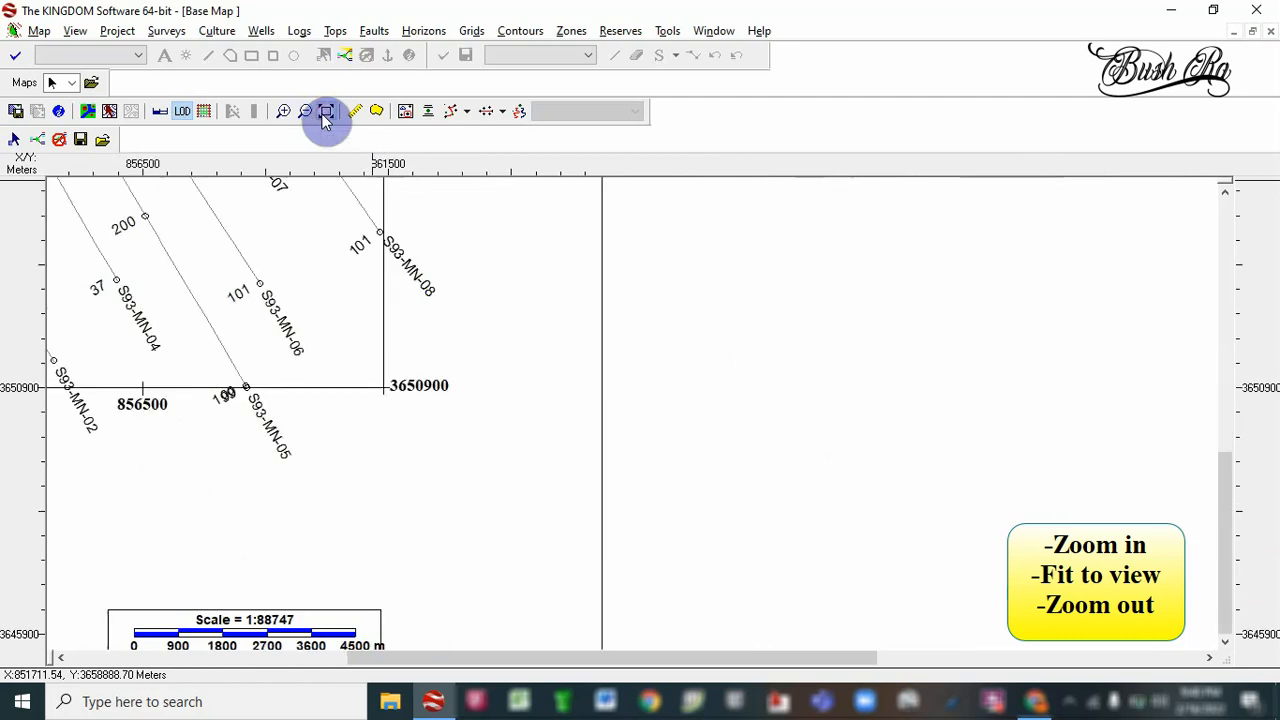
left_click_drag(872, 651, 618, 648)
left_click_drag(1227, 474, 1200, 333)
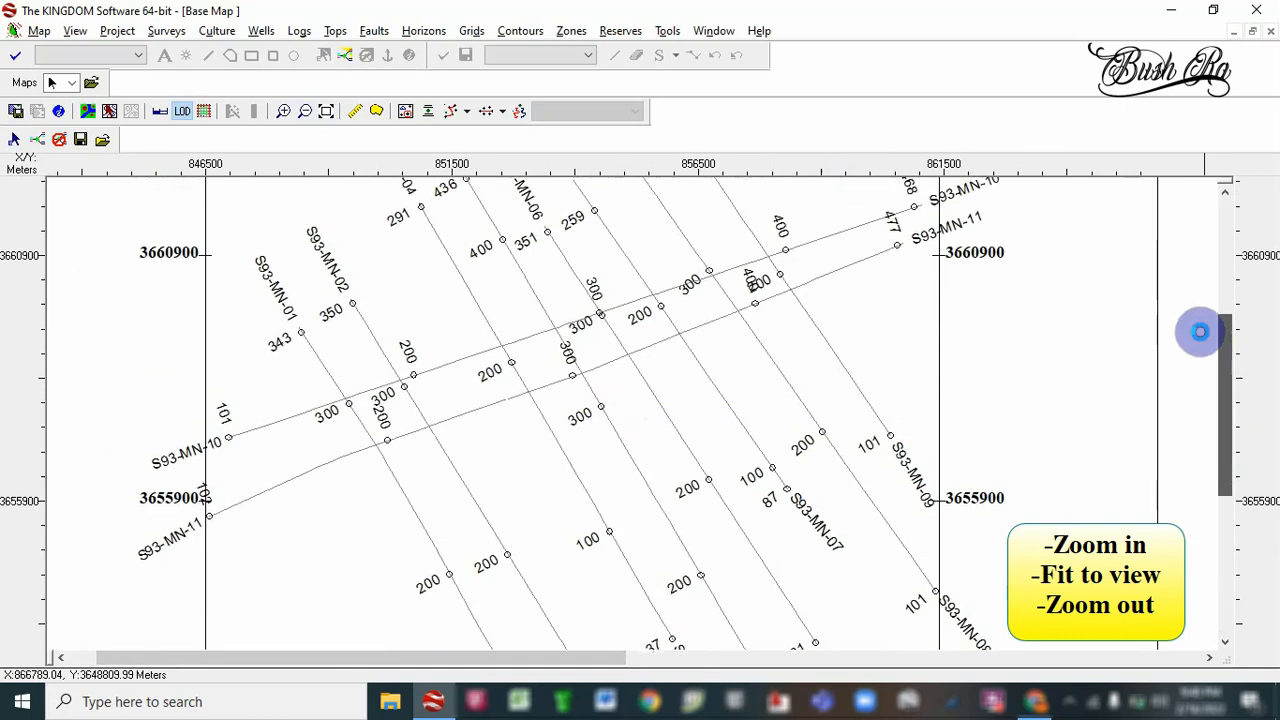
left_click(303, 112)
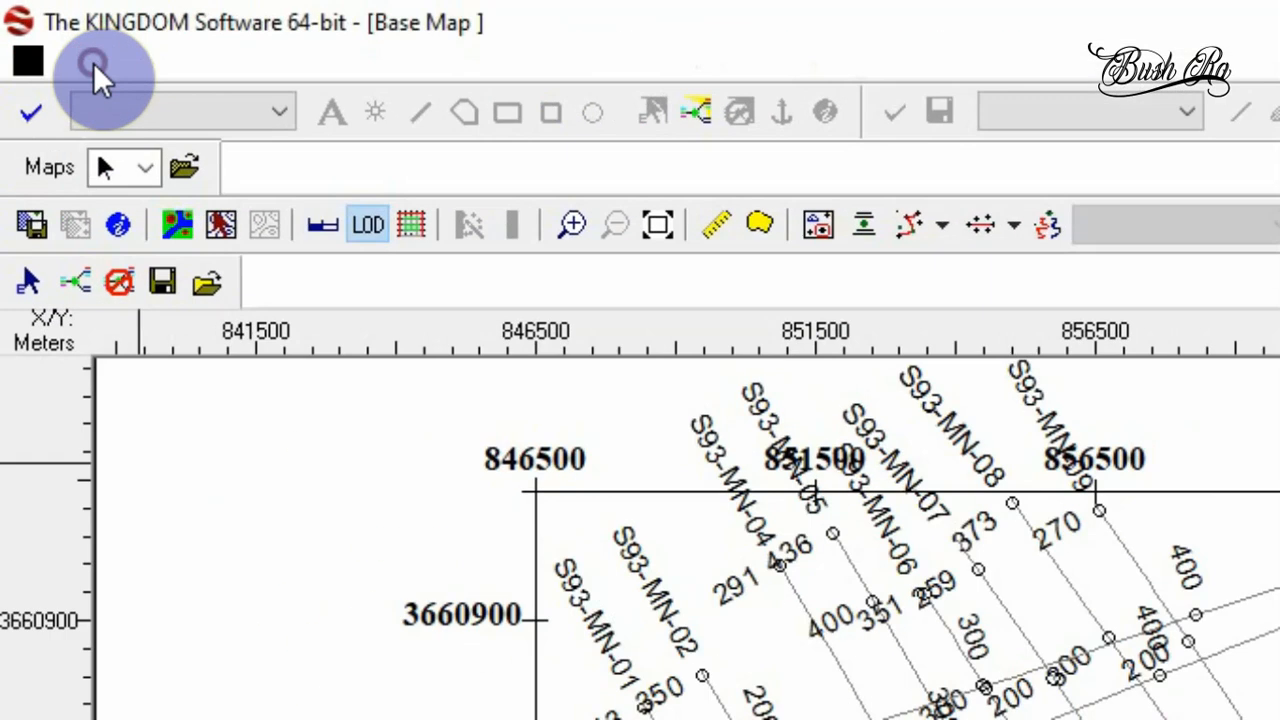
Set the page orientation to Landscape in the map's print setup
left_click(42, 32)
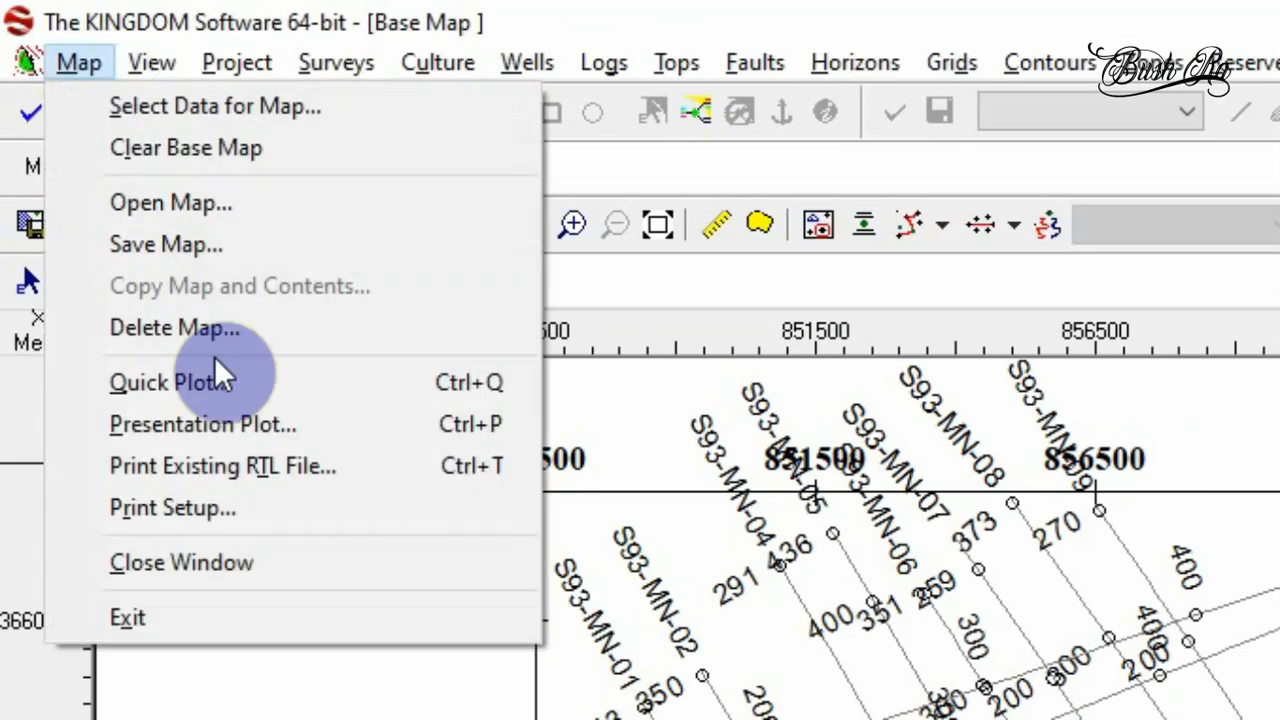
left_click(240, 508)
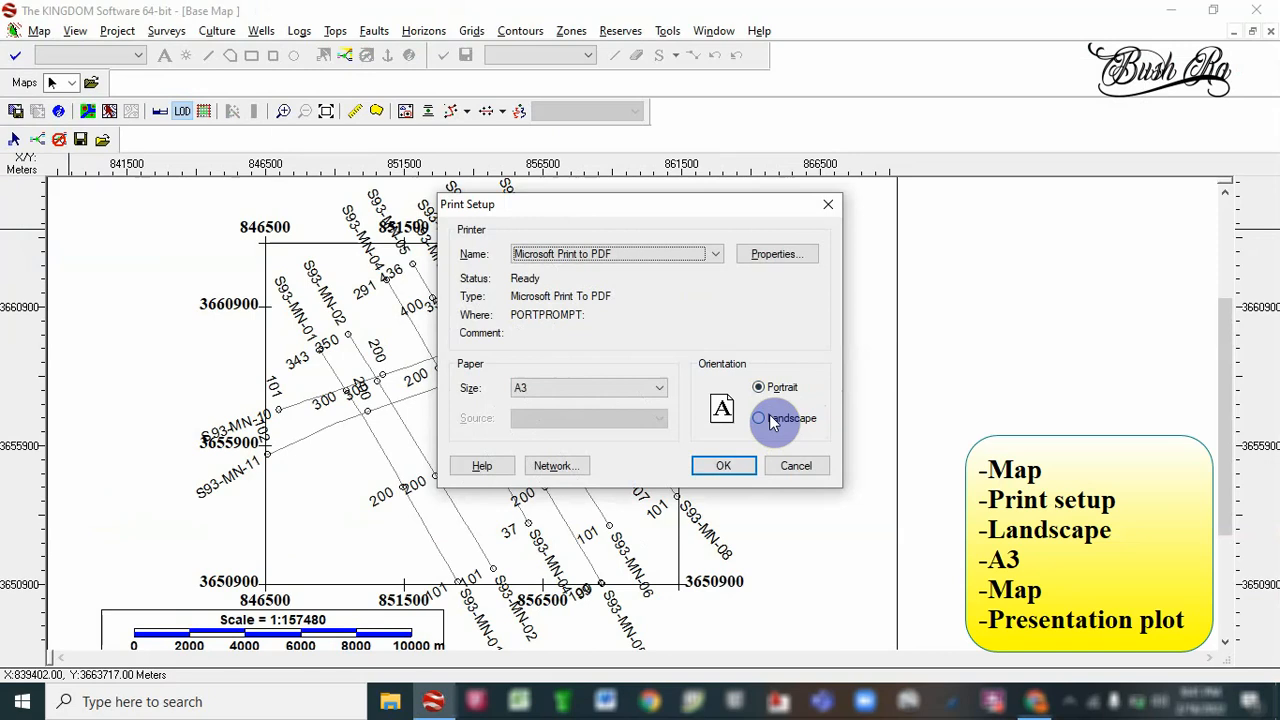
left_click(772, 420)
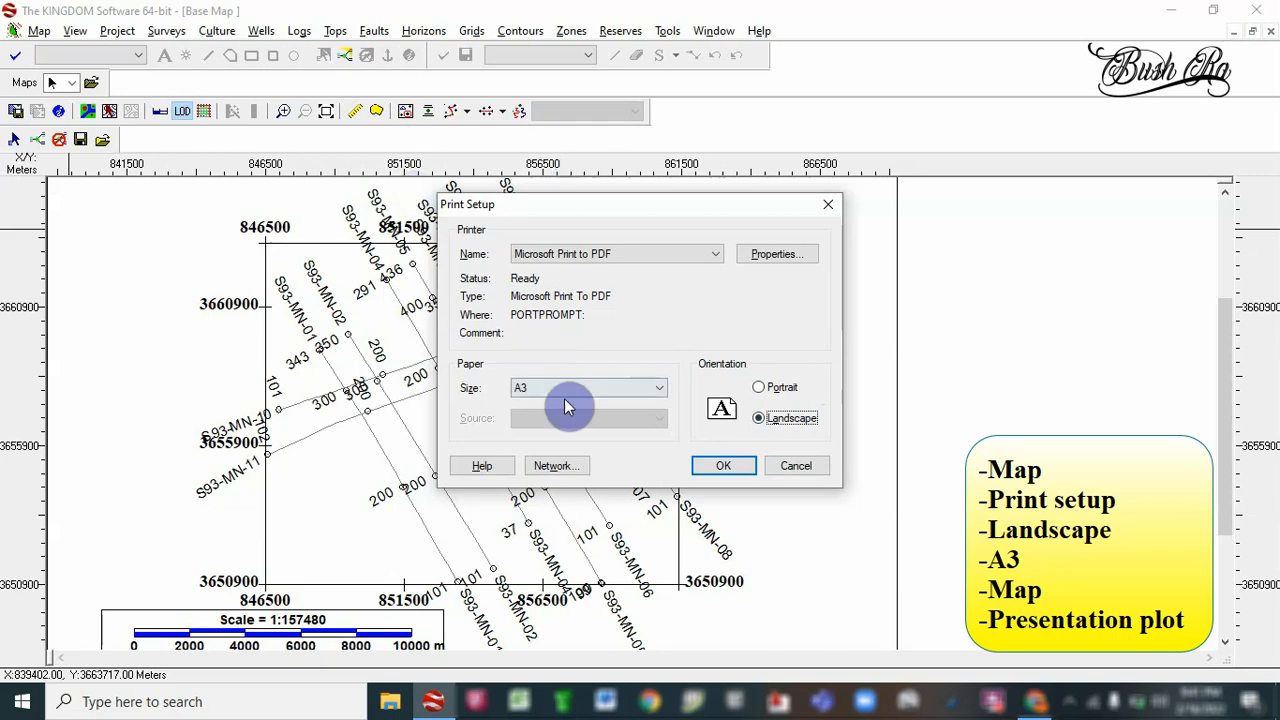
left_click(723, 465)
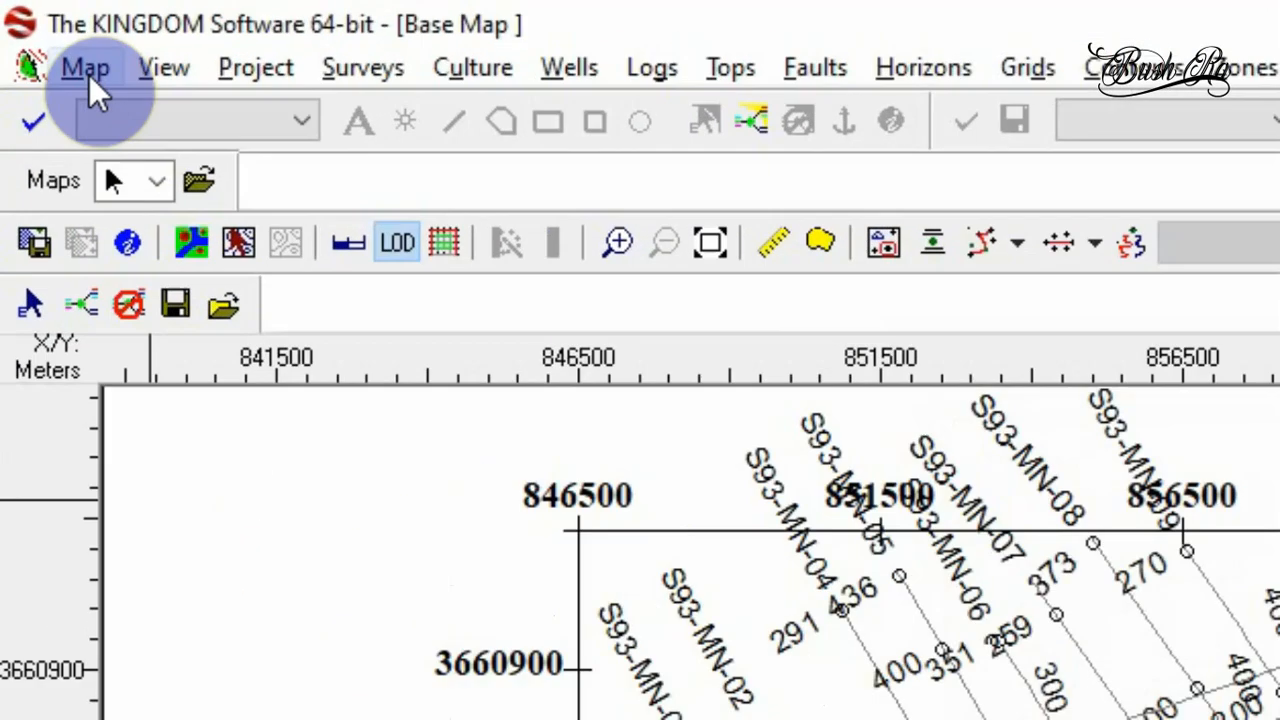
Set up a presentation plot with the title block, legend, frame, user ID, and date and time included, and start printing it
left_click(89, 72)
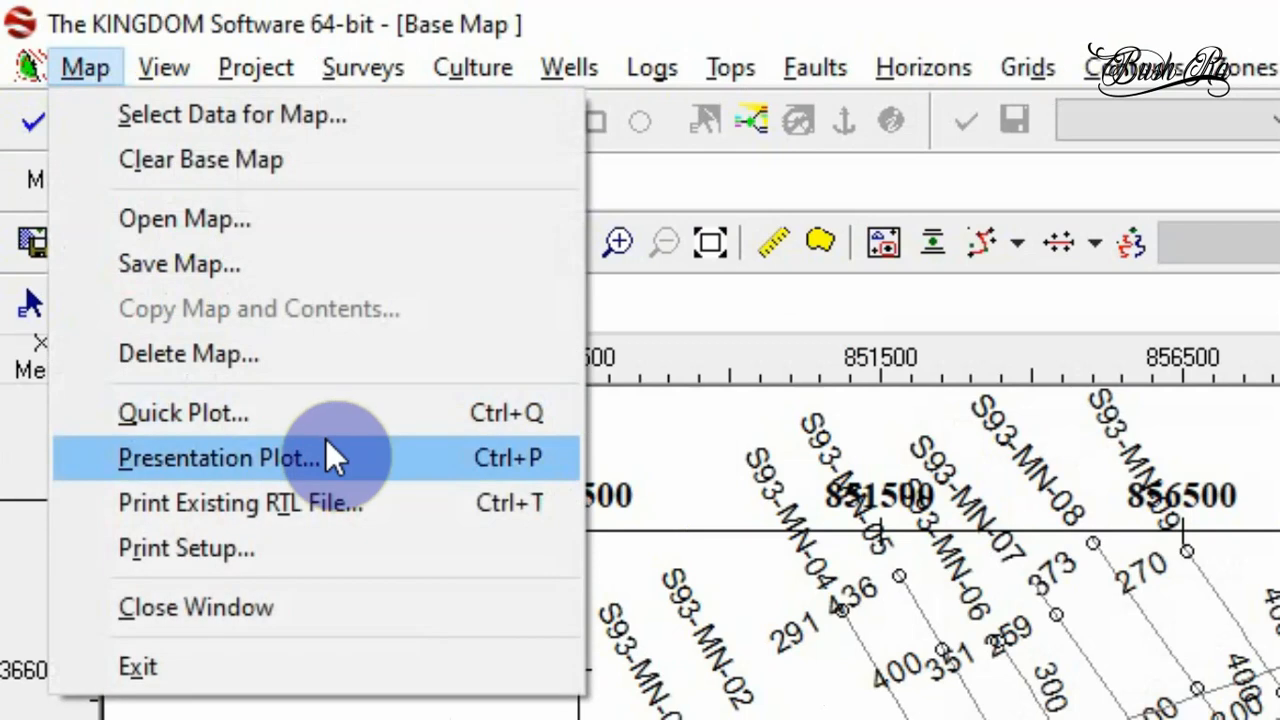
left_click(328, 451)
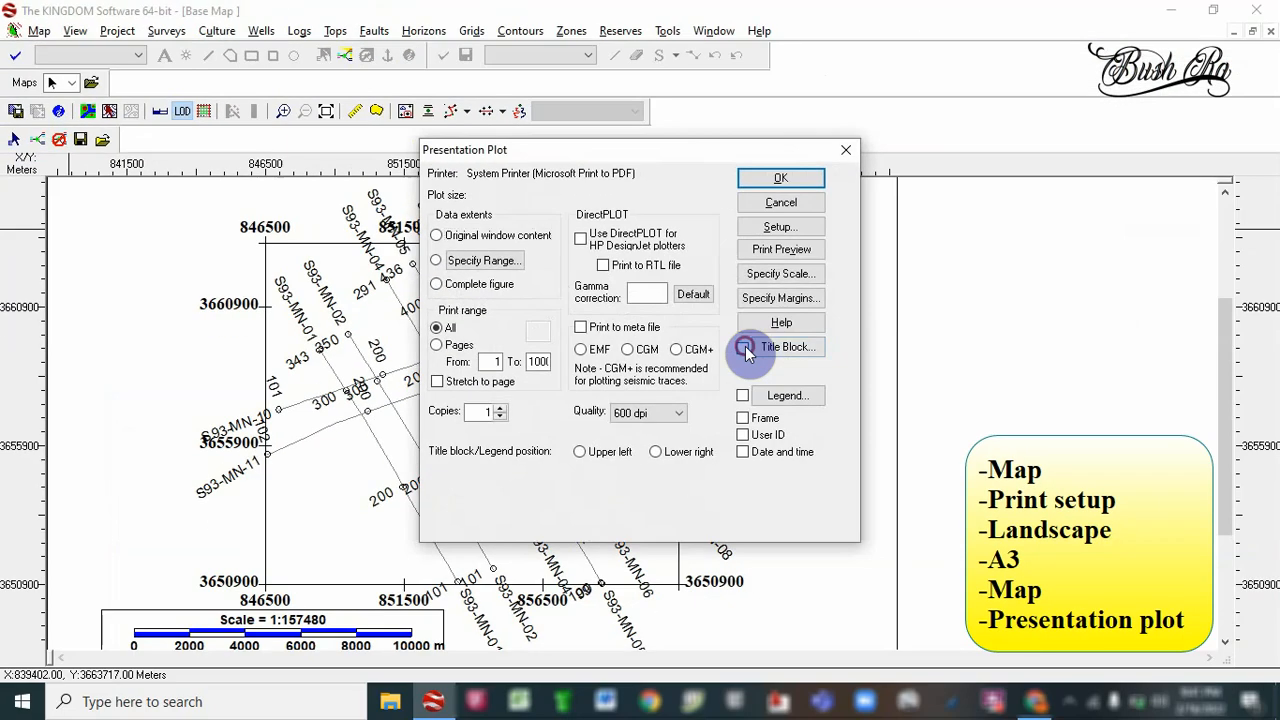
left_click(744, 348)
left_click(743, 395)
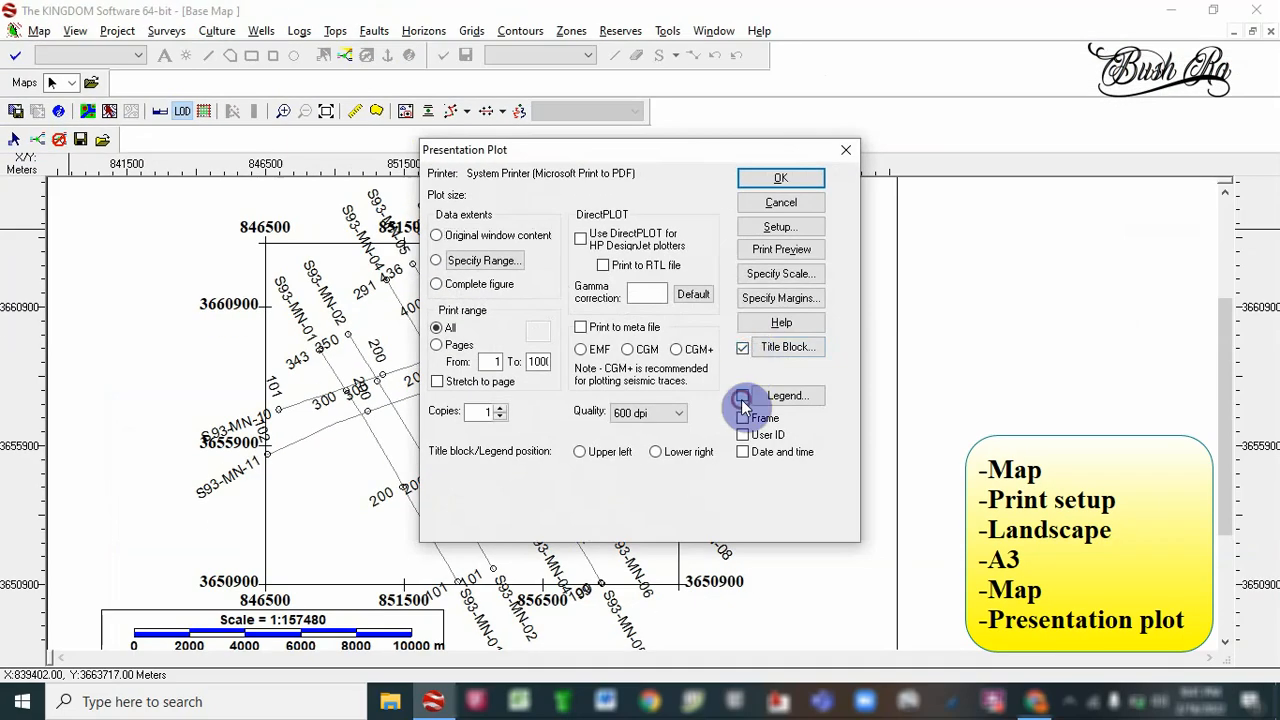
left_click(744, 418)
left_click(745, 435)
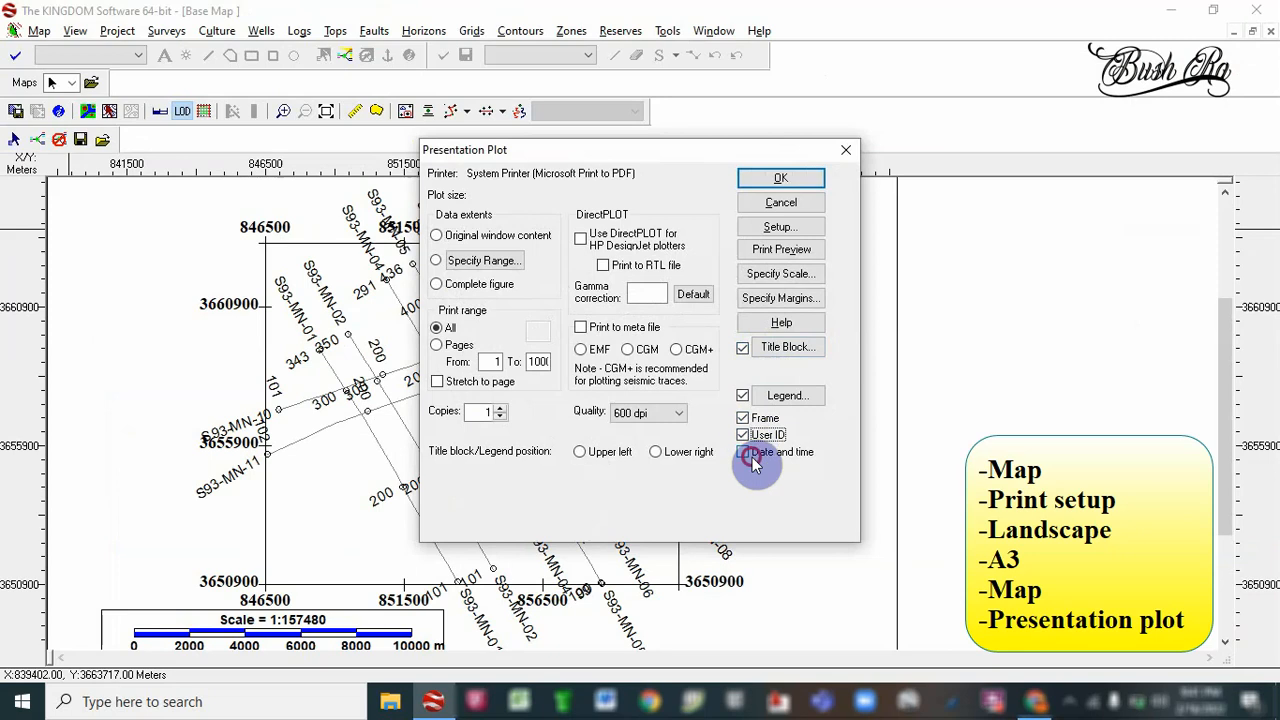
left_click(745, 452)
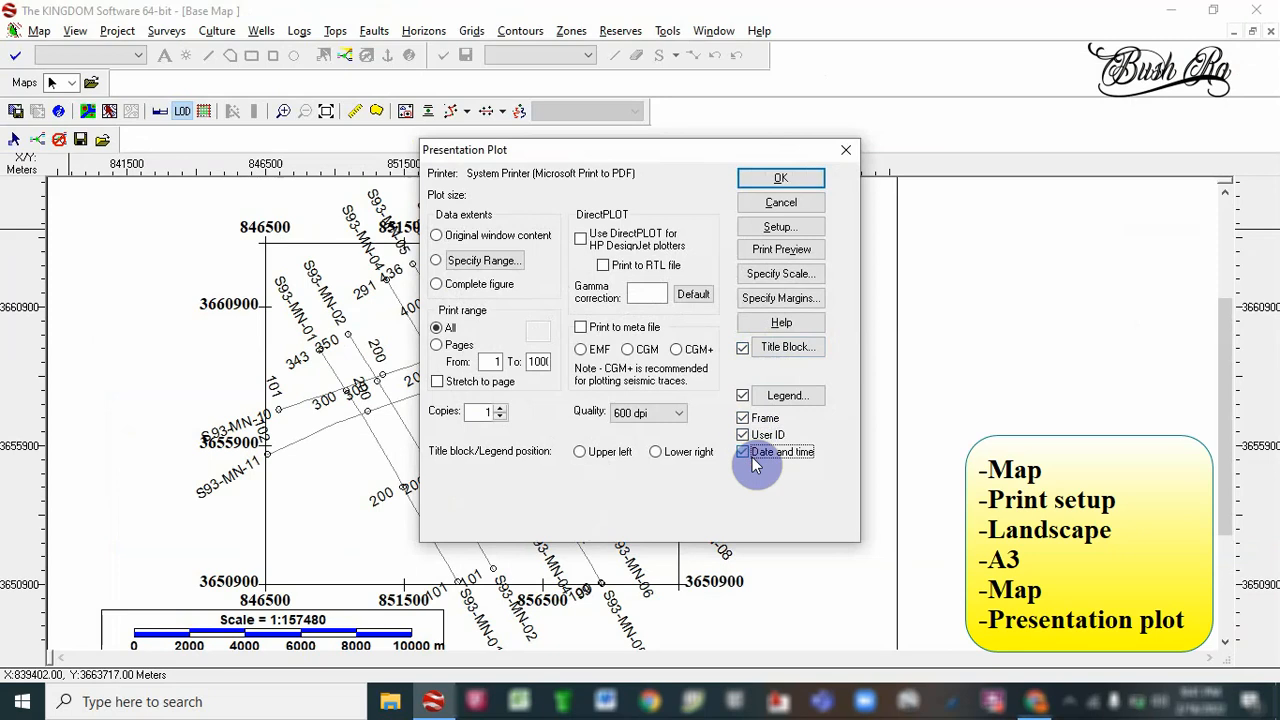
left_click(742, 350)
left_click(742, 396)
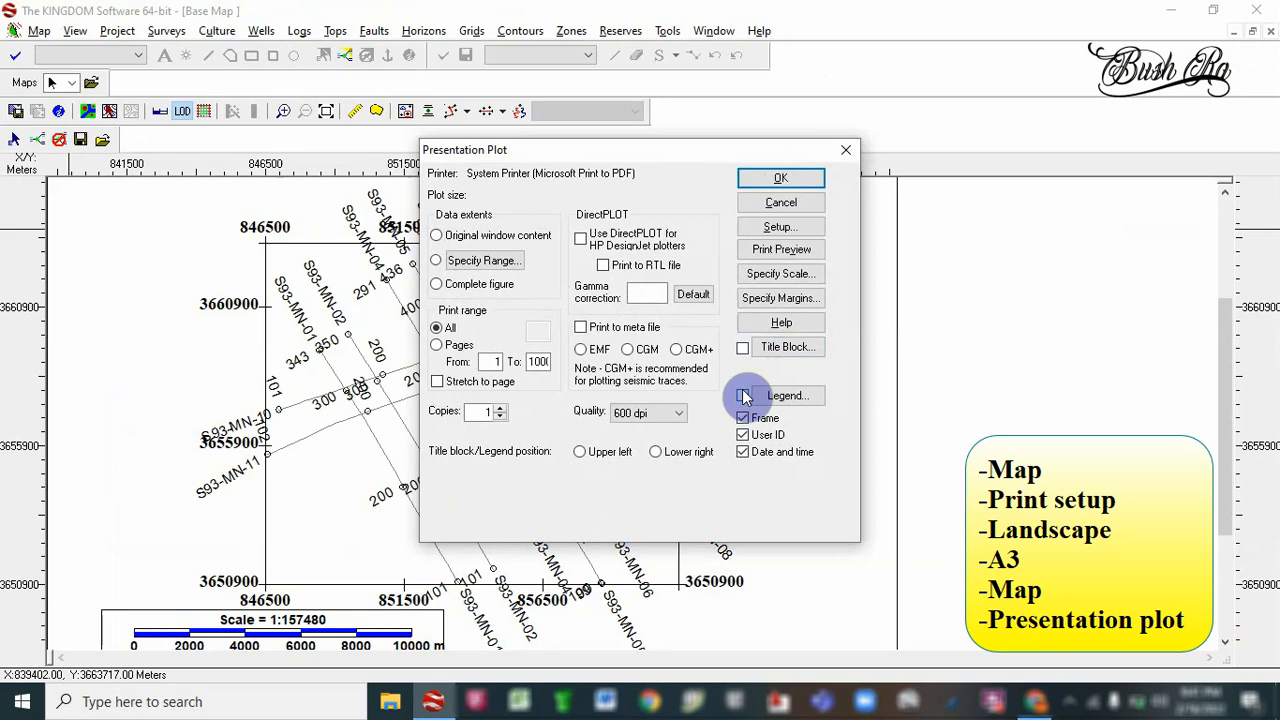
left_click(742, 396)
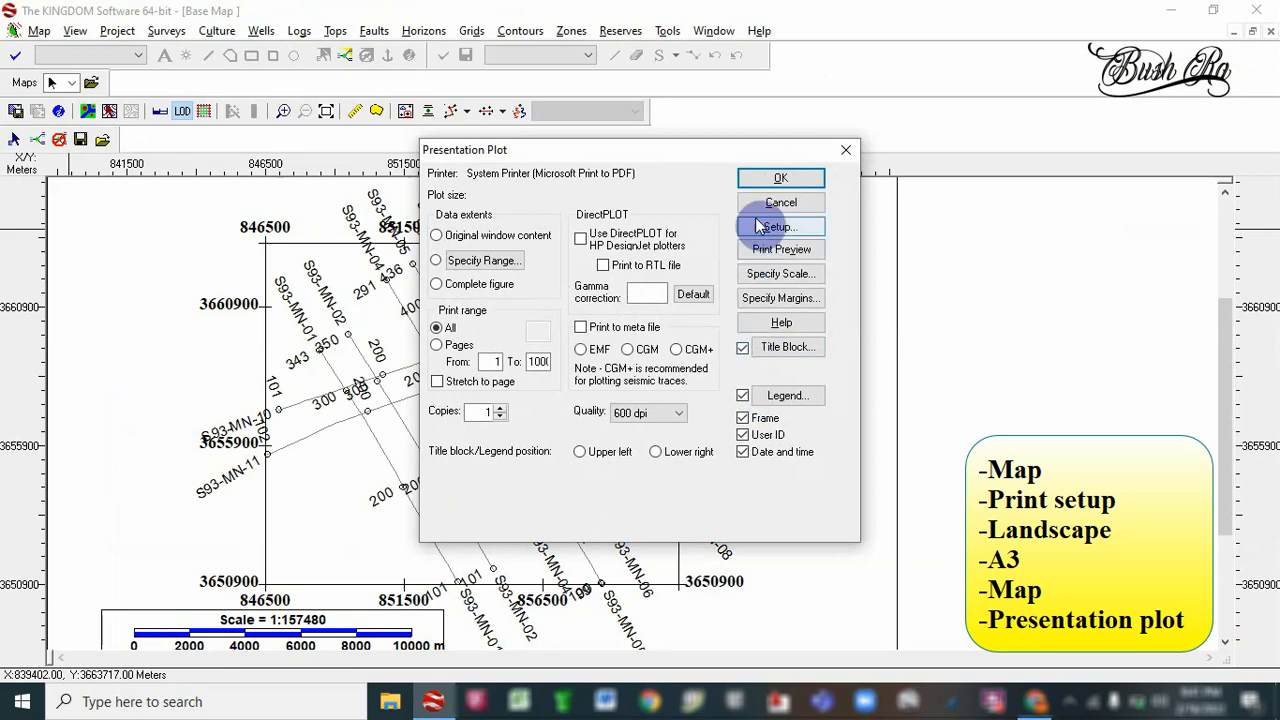
left_click(742, 178)
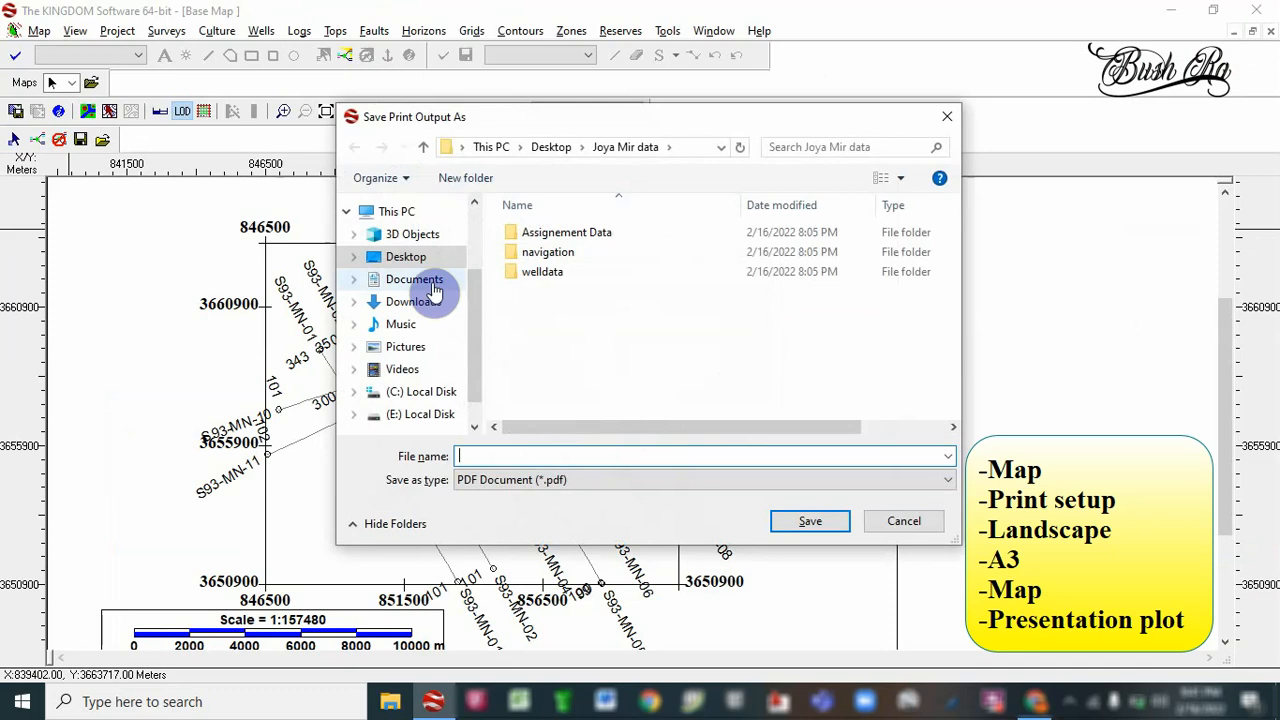
Save the plot output to the Desktop as a PDF document named MP5
left_click(405, 255)
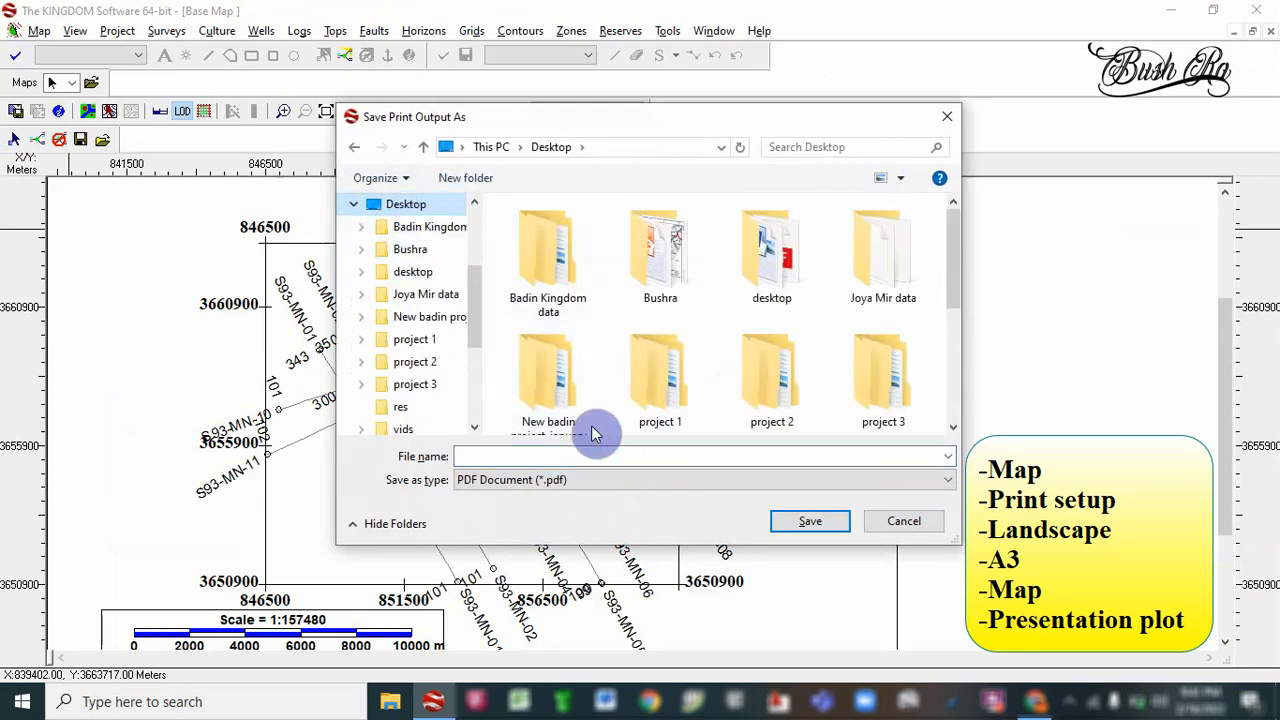
left_click(606, 458)
type("MP")
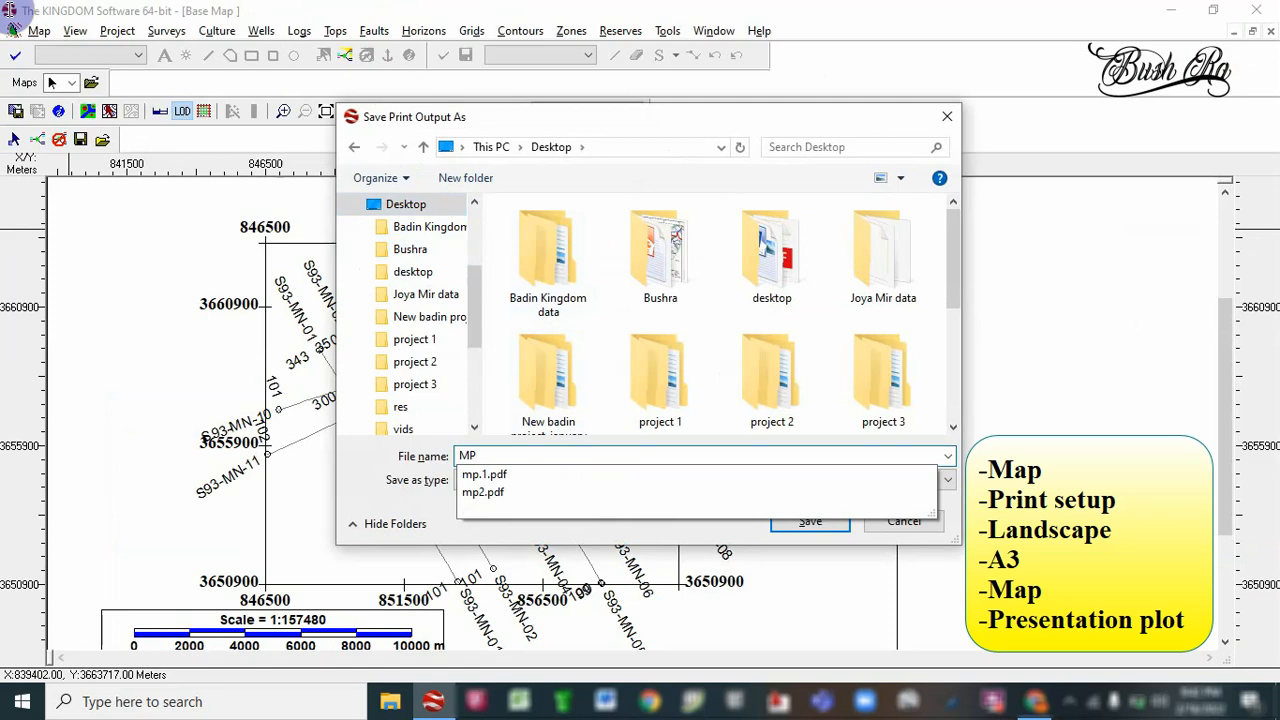
type("5")
left_click(705, 480)
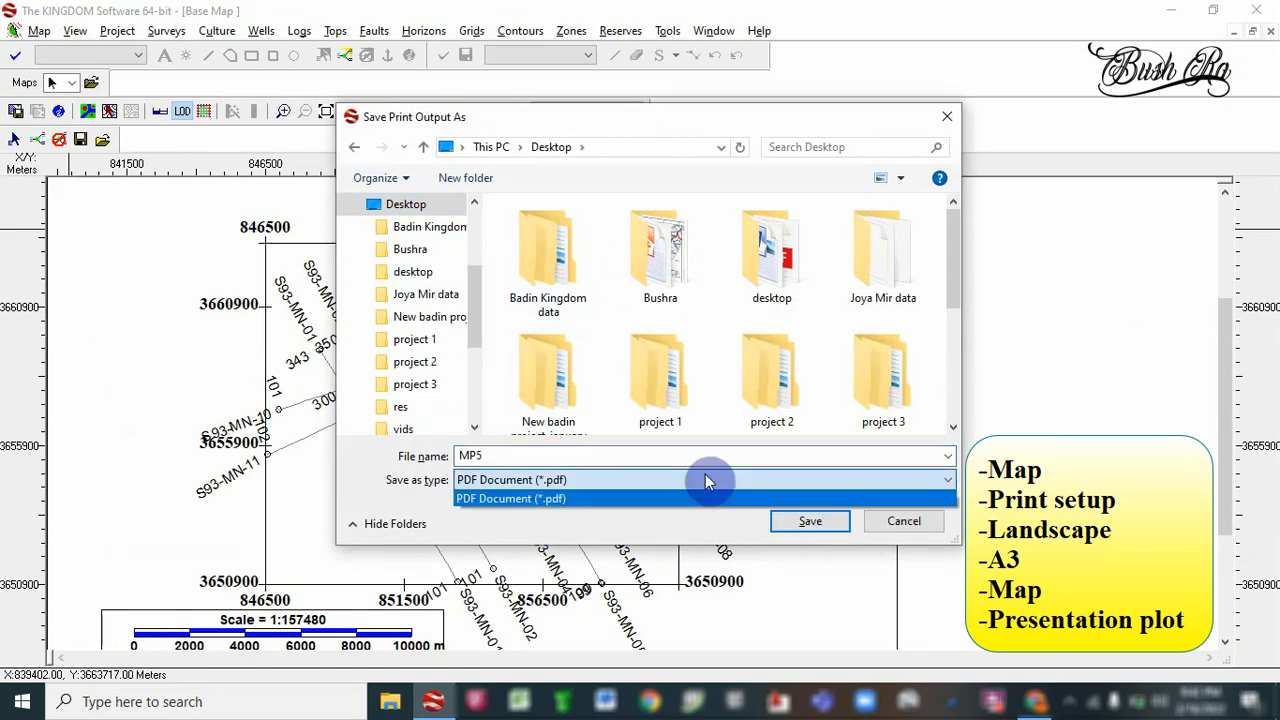
left_click(798, 524)
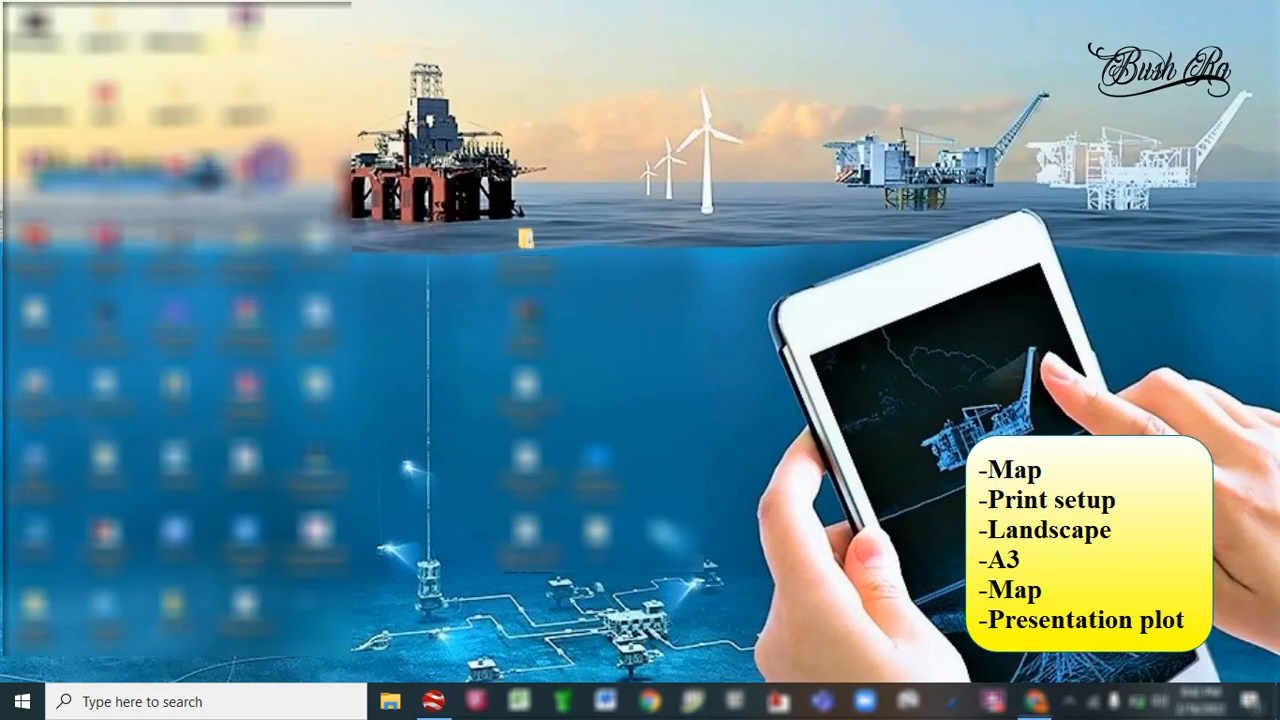
Open MP5.pdf from the desktop to check the plotted base map, and return to the KINGDOM base map window
double_click(271, 156)
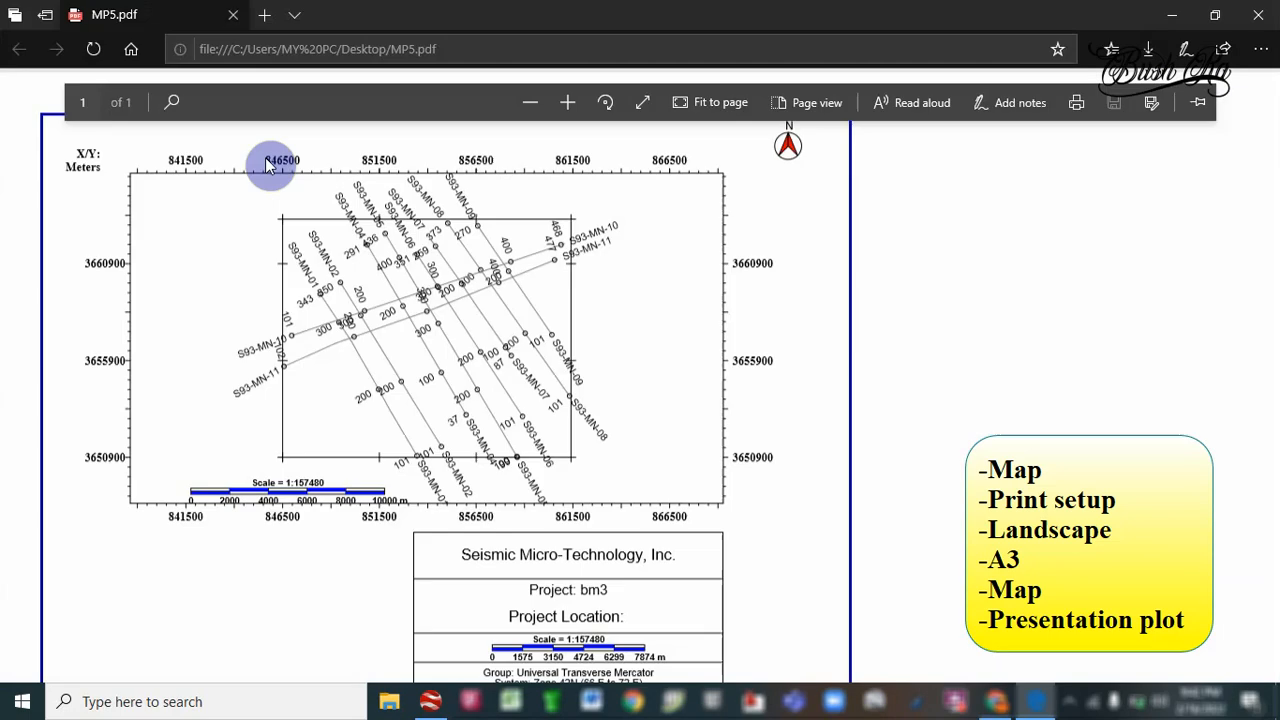
left_click(1172, 14)
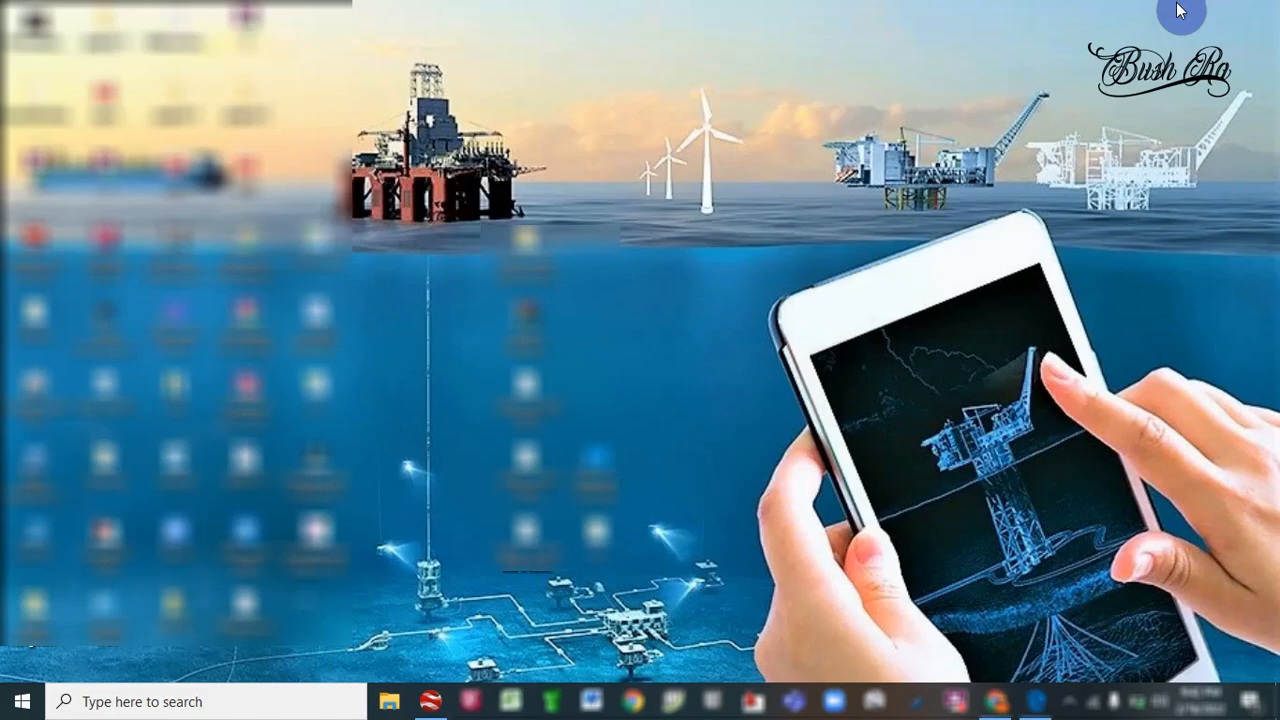
left_click(429, 701)
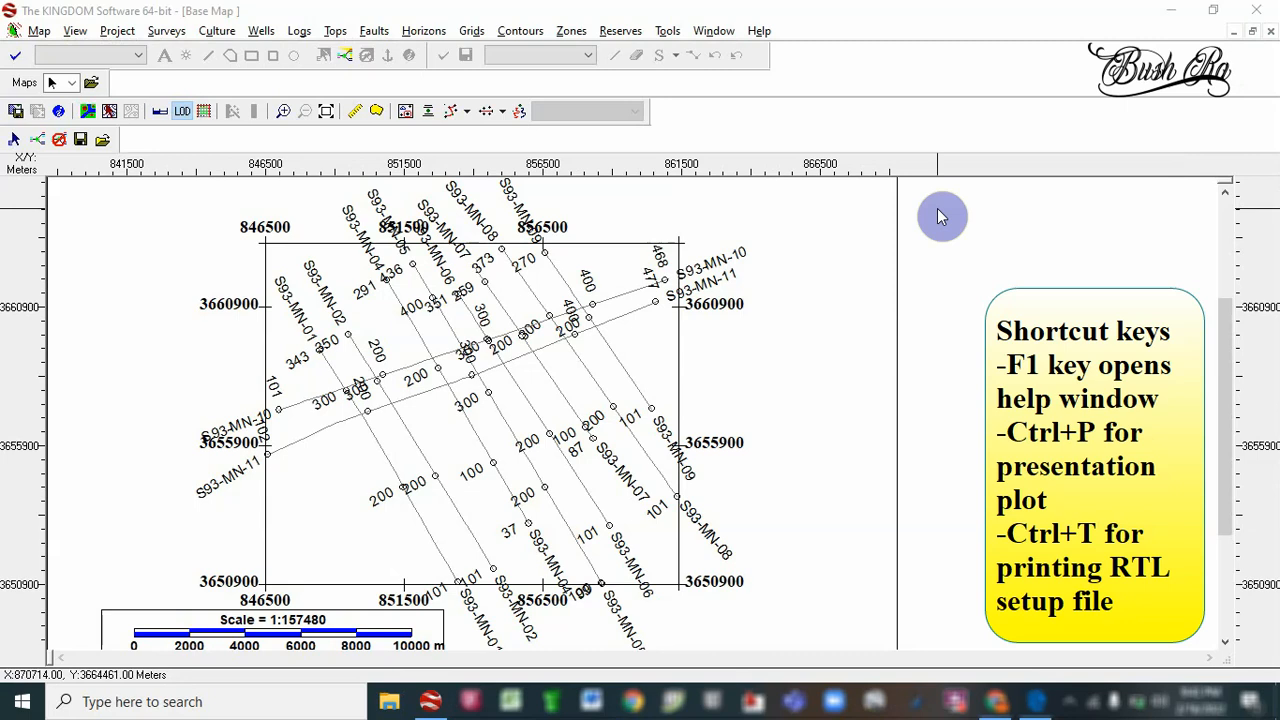
View the help window, the Presentation Plot dialog and the RTL file printing dialog in turn, closing each without making changes
key("F1")
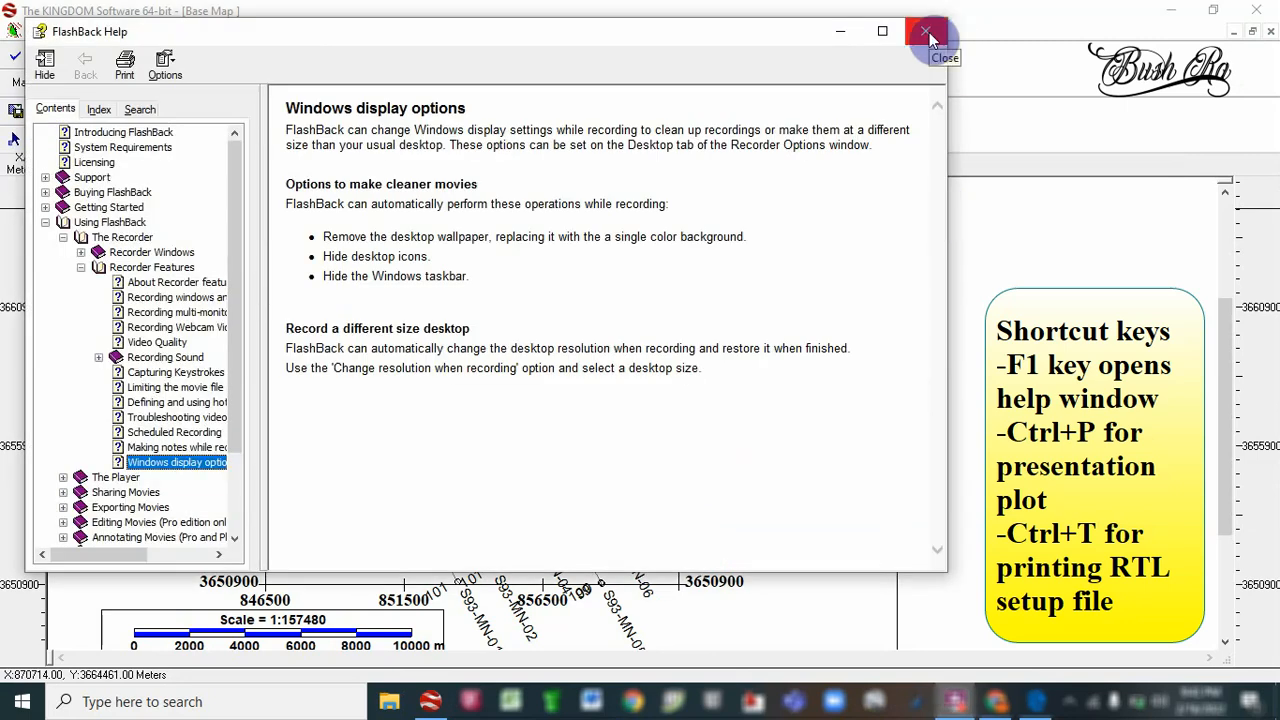
left_click(929, 38)
key("ctrl+p")
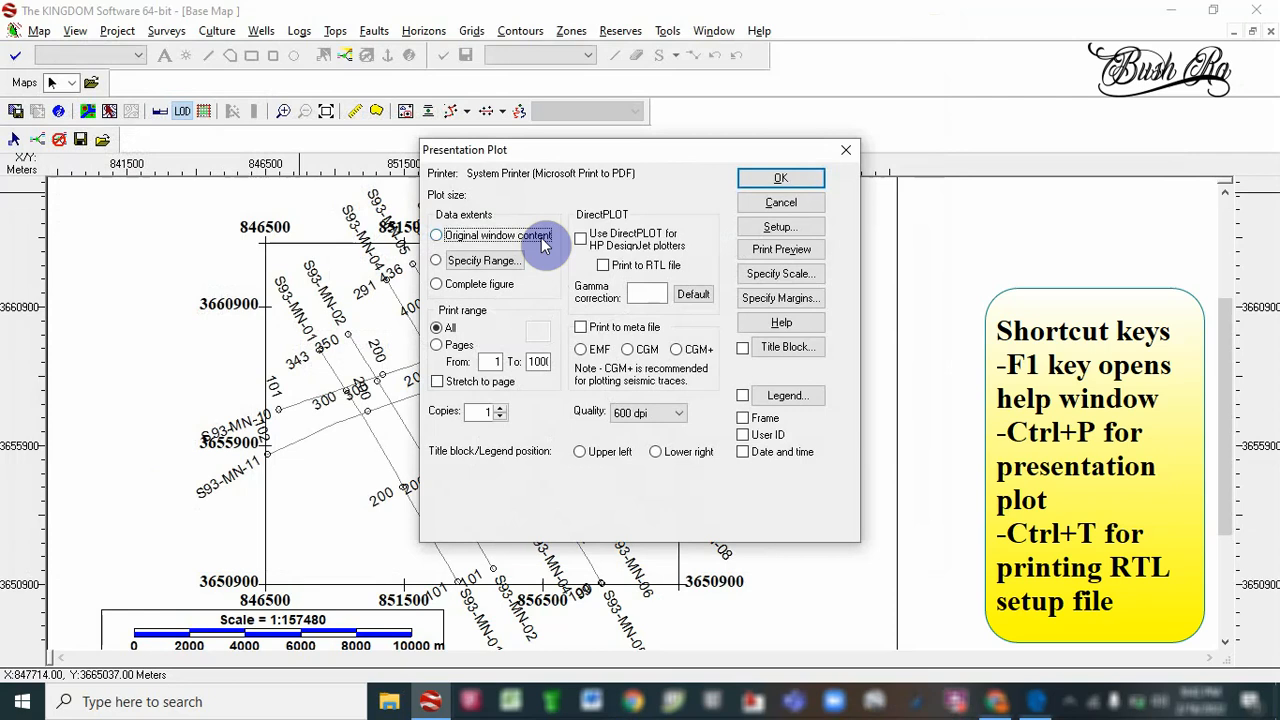
left_click(846, 149)
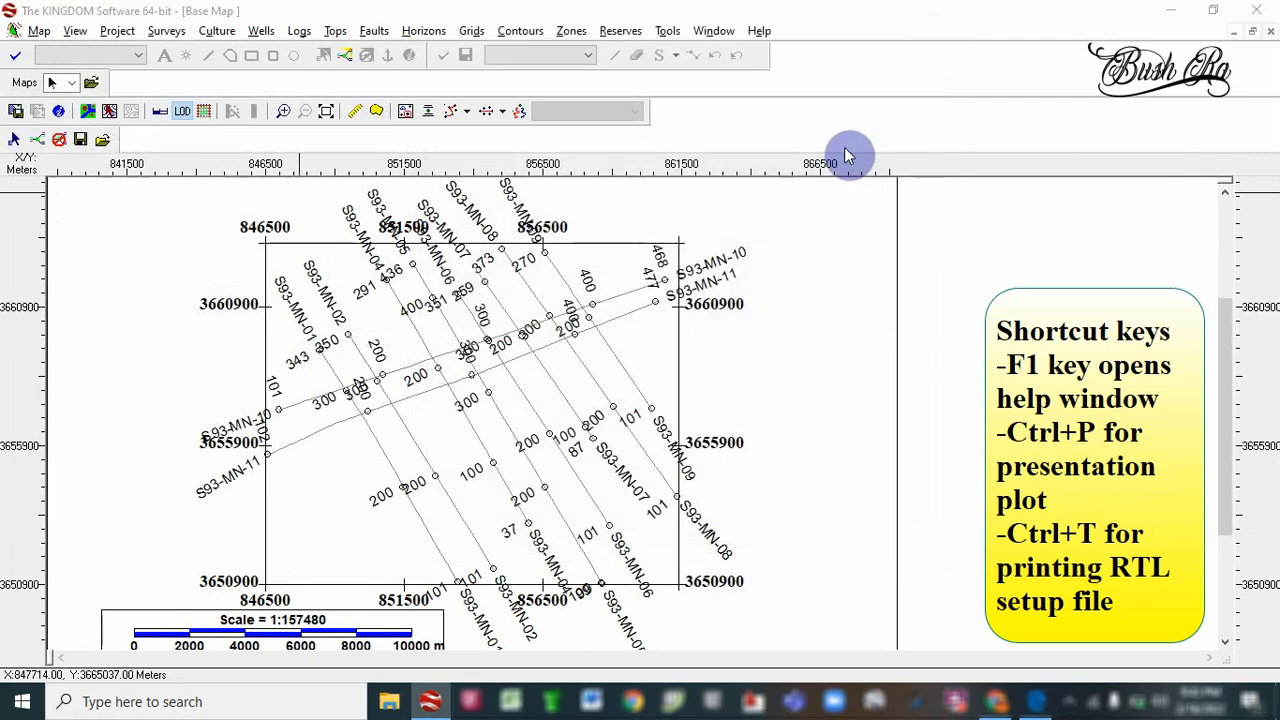
key("ctrl+t")
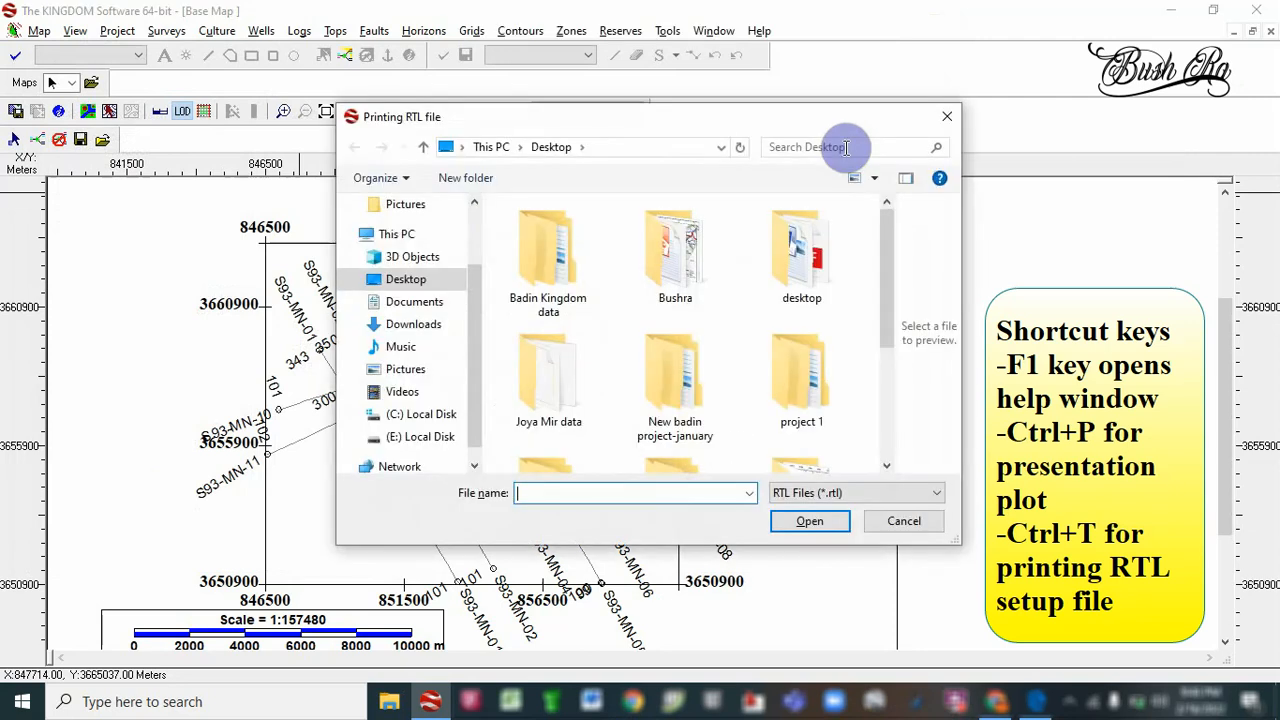
left_click(903, 524)
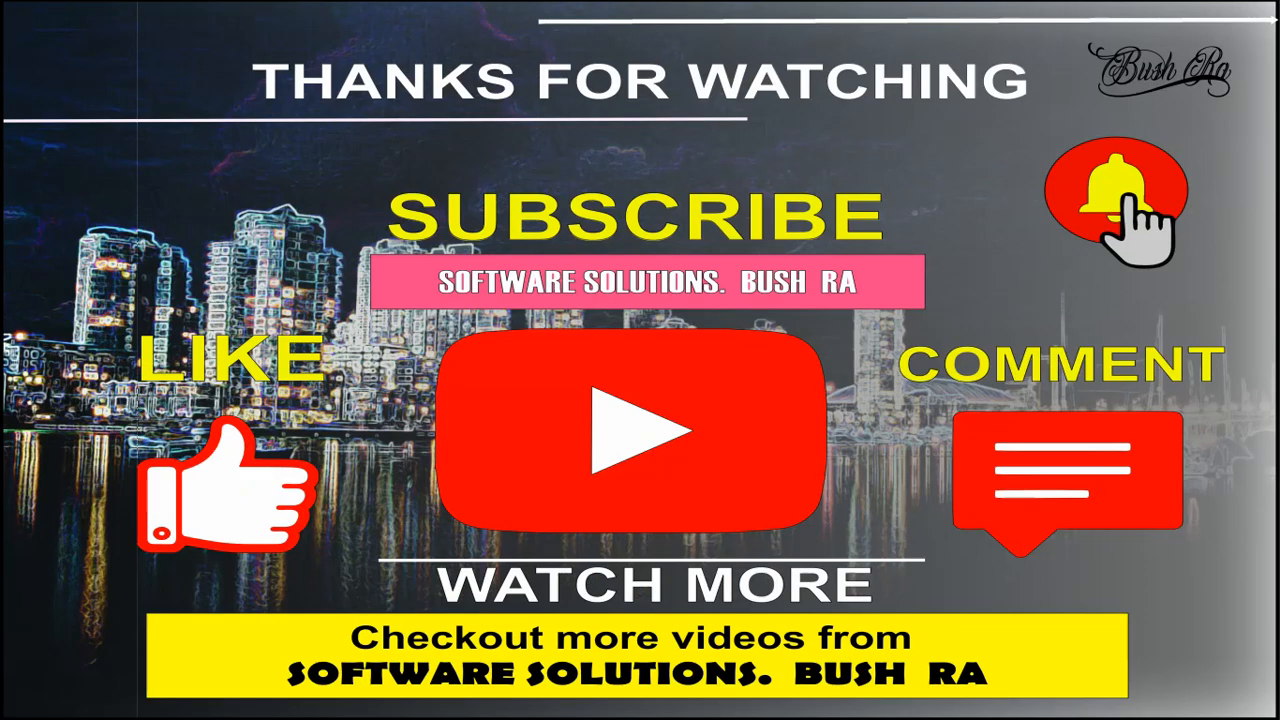